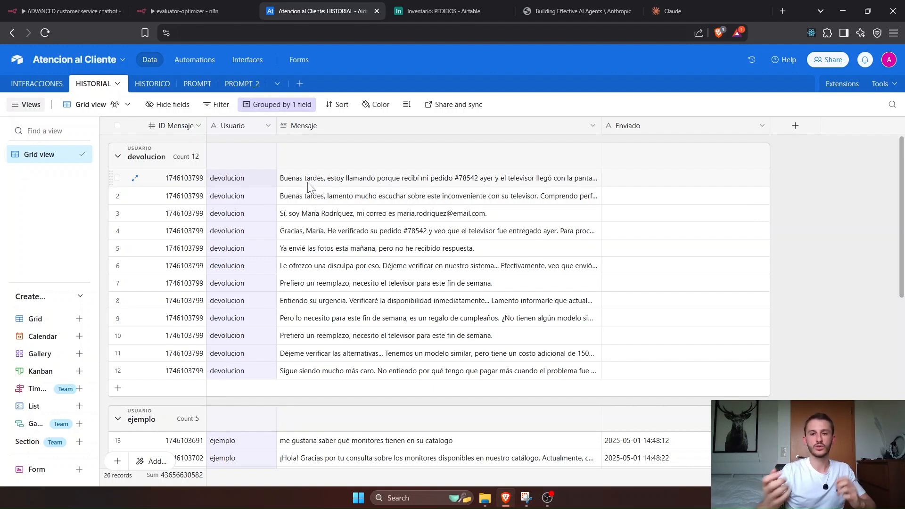
Step: Review the messages of the devolucion conversation in the HISTORIAL table
left_click_drag(325, 188, 328, 321)
left_click(622, 360)
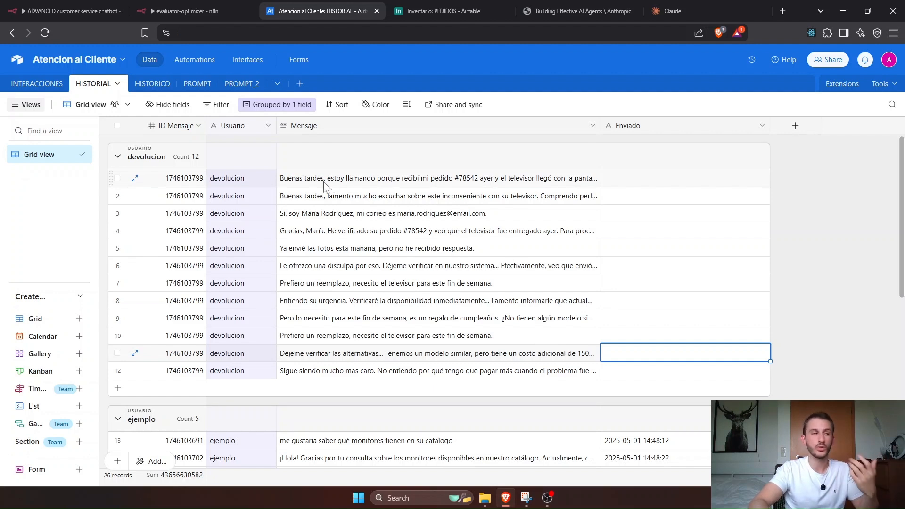
left_click(254, 180)
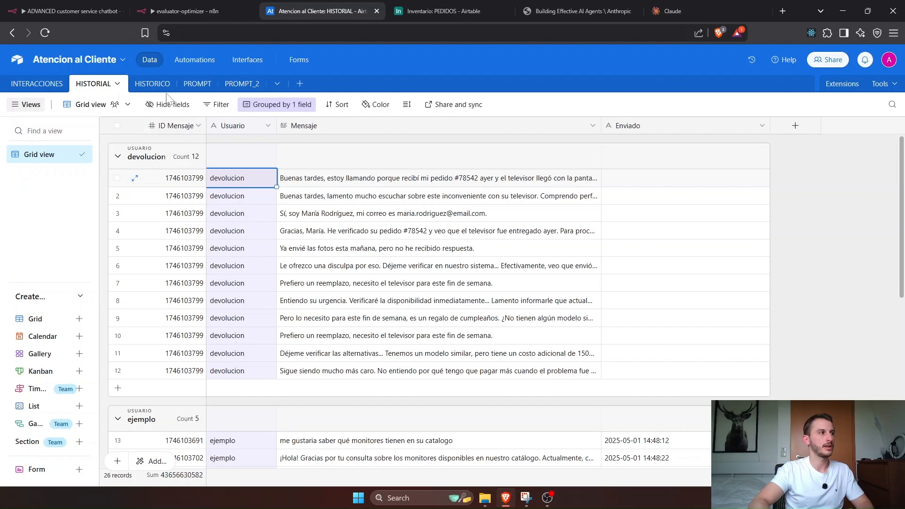
Step: Compare the PROMPT and PROMPT_2 tables and look over the PROMPT records for each message type, including support and pedidos
left_click(237, 88)
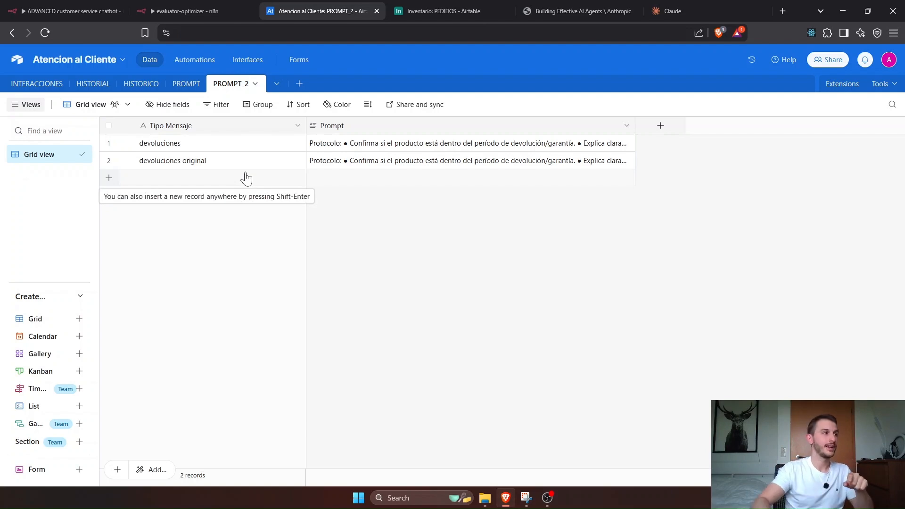
left_click(187, 84)
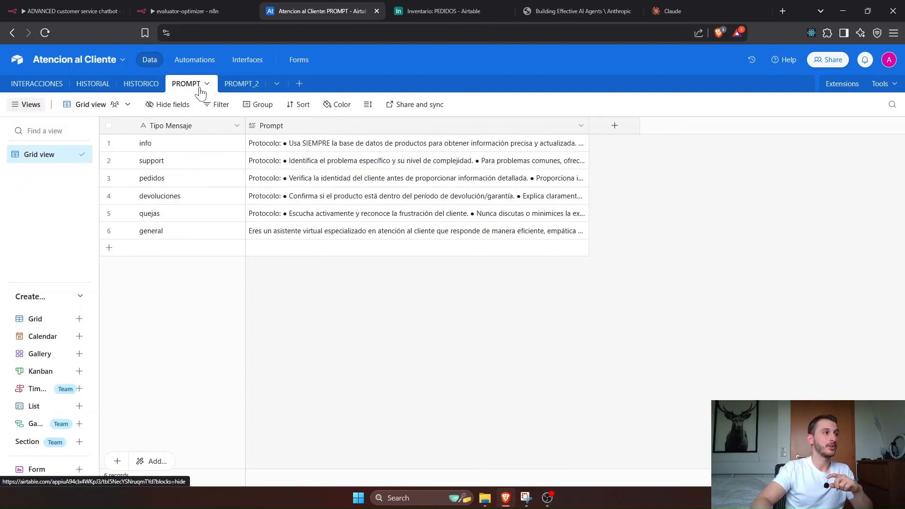
left_click(238, 86)
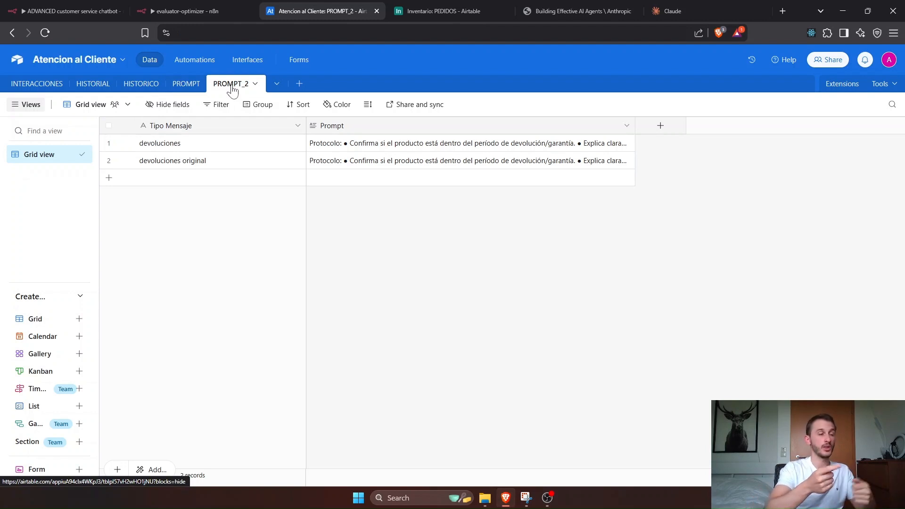
left_click(185, 85)
left_click_drag(187, 147, 278, 235)
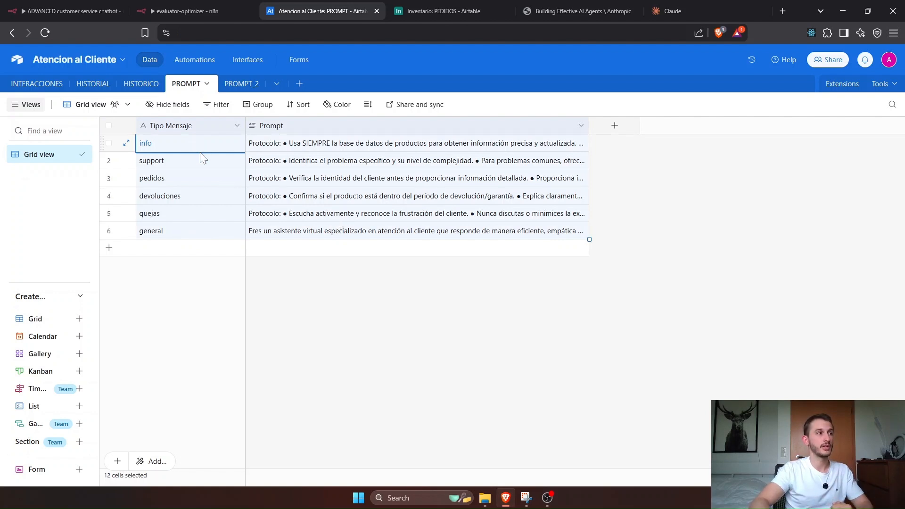
left_click(172, 165)
left_click(171, 184)
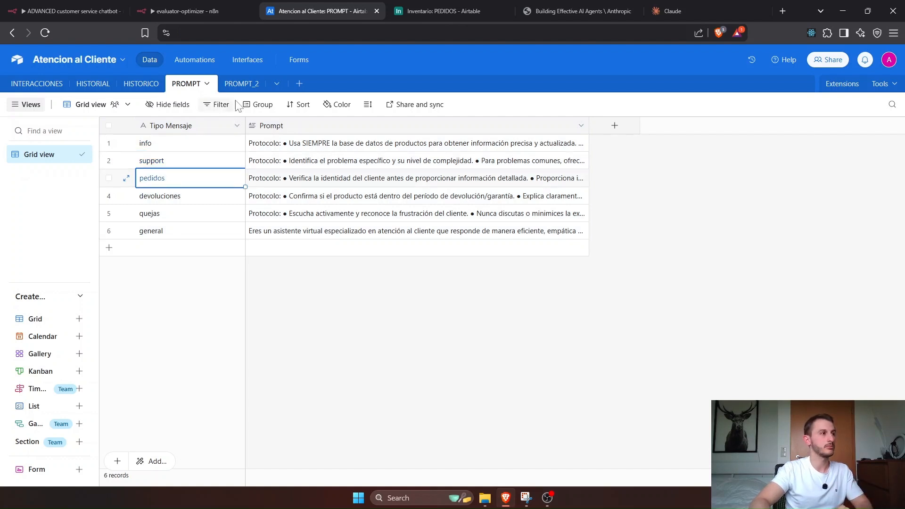
Step: Inspect the devoluciones and devoluciones original records in PROMPT_2, and check the PEDIDOS table of the Inventario base
left_click(241, 85)
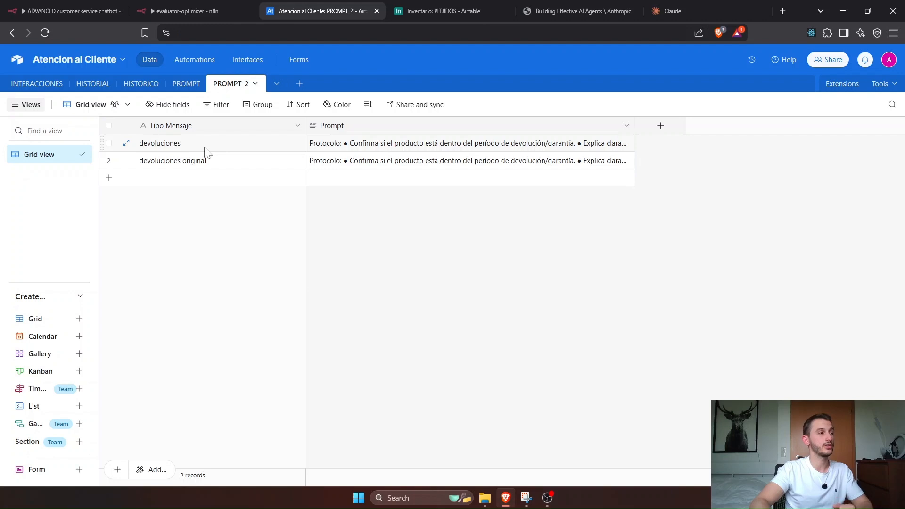
left_click_drag(208, 152, 351, 152)
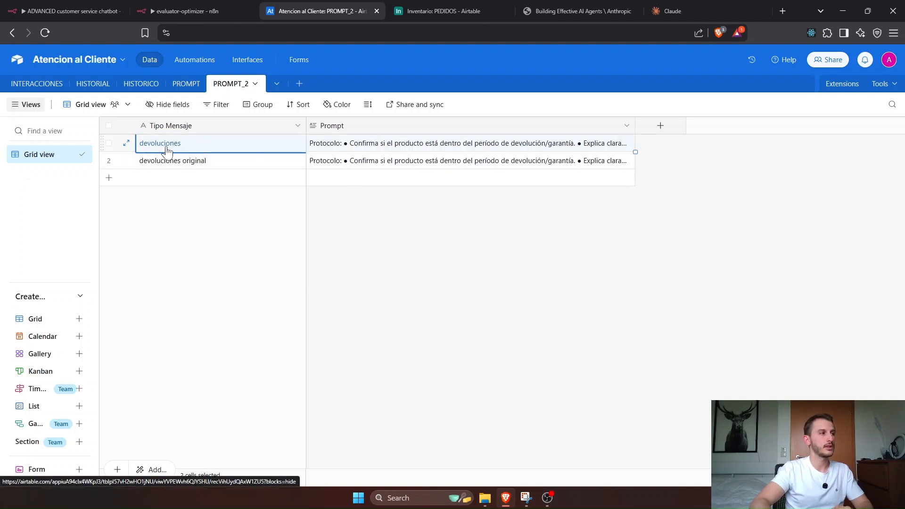
left_click(182, 165)
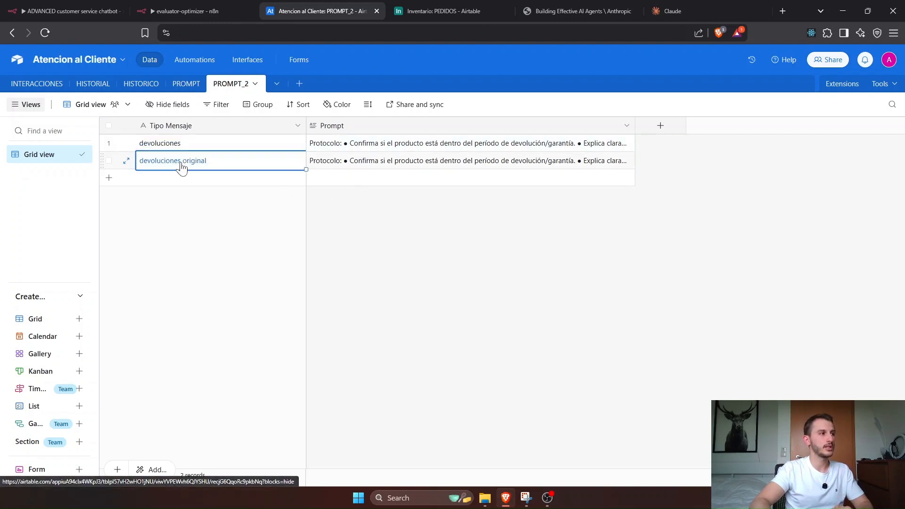
left_click(385, 163)
left_click(256, 169)
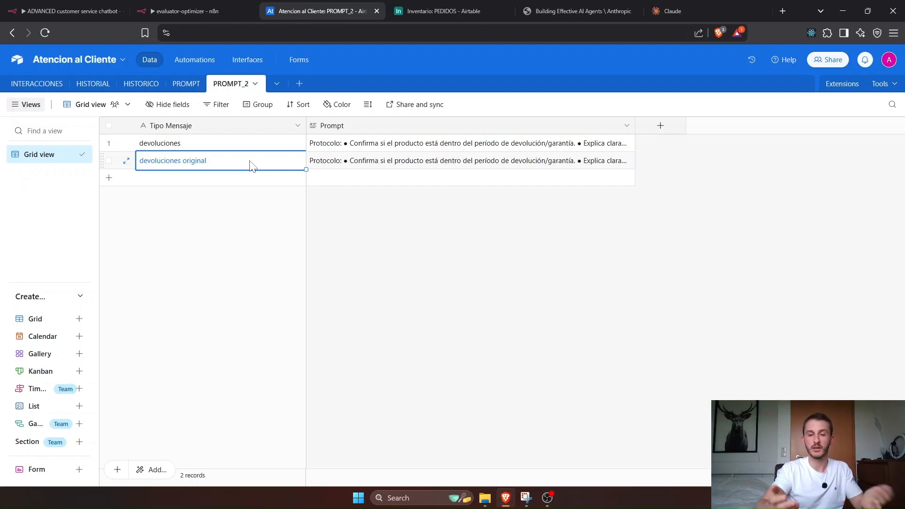
left_click(429, 11)
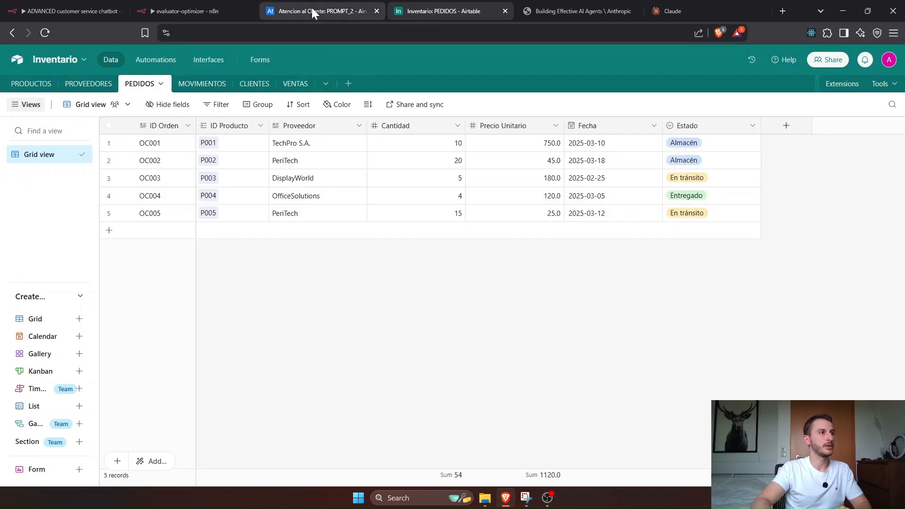
left_click(313, 9)
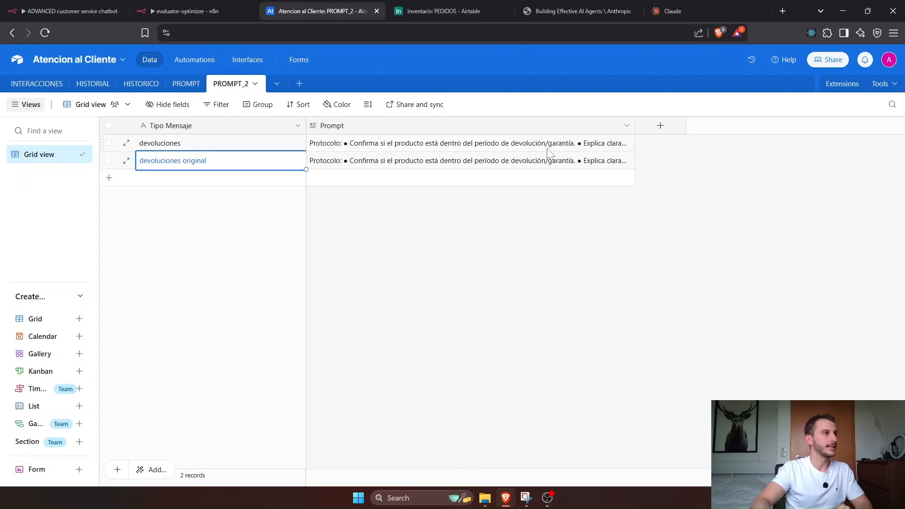
Step: Switch to the evaluator-optimizer workflow in n8n and run a test of it
left_click(202, 10)
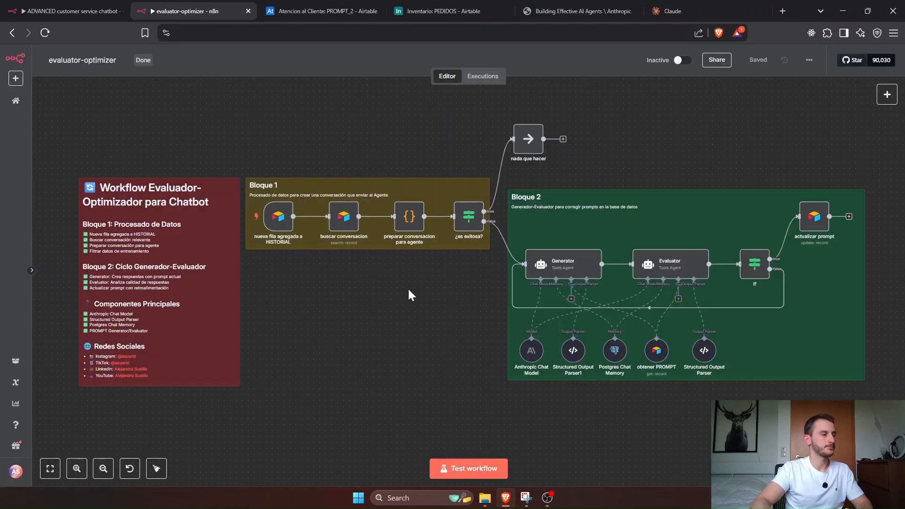
scroll(439, 292, "down", 2)
scroll(424, 299, "up", 4)
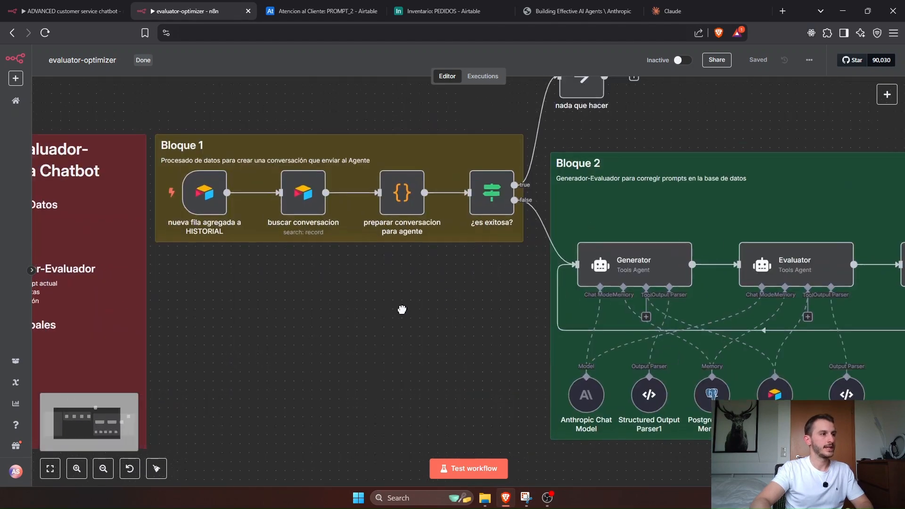
scroll(420, 306, "down", 2)
left_click_drag(439, 303, 454, 295)
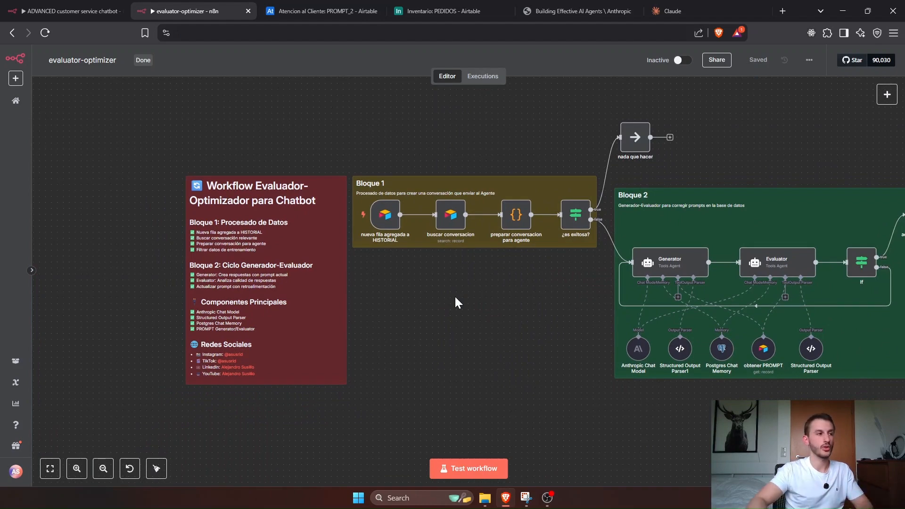
scroll(434, 291, "up", 4)
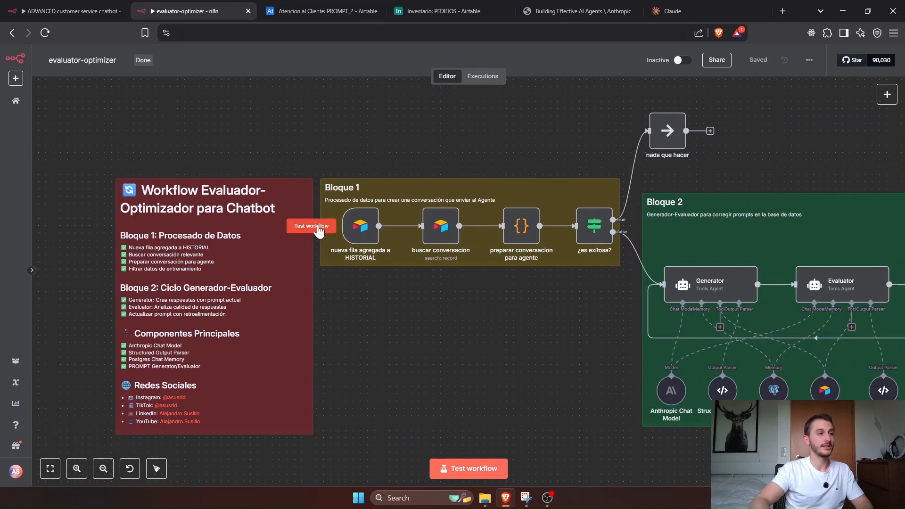
key("ctrl+Return")
scroll(587, 333, "right", 3)
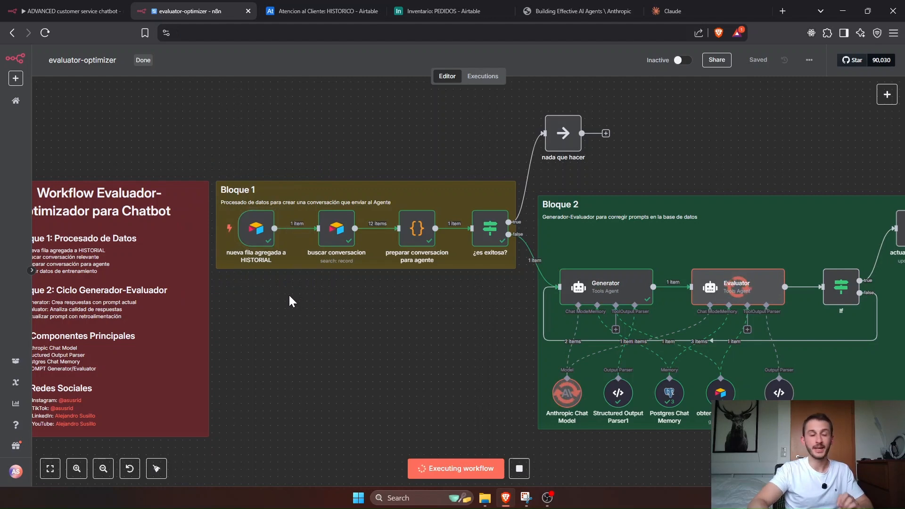
Step: Rename the Airtable trigger node in Bloque 1 to "nueva fila agregada a HISTORICO"
mouse_move(254, 231)
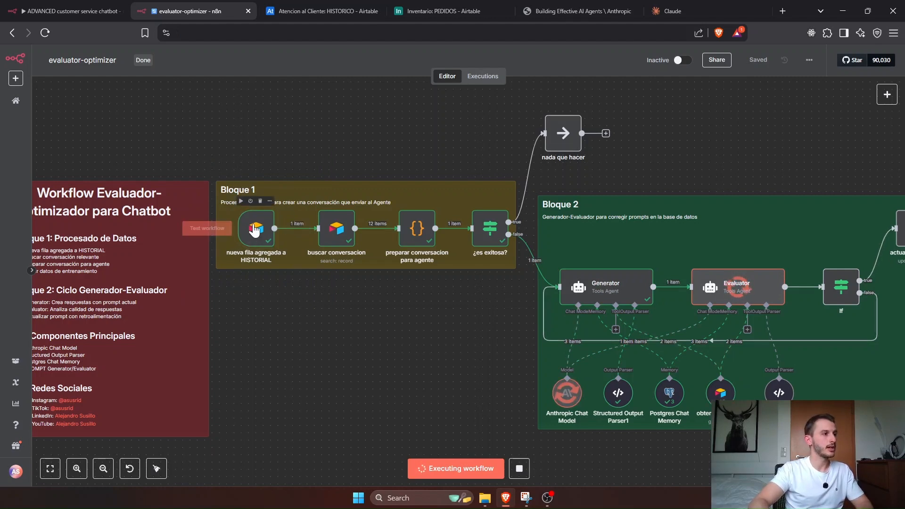
key("F2")
key("End")
key("ctrl+shift+Left")
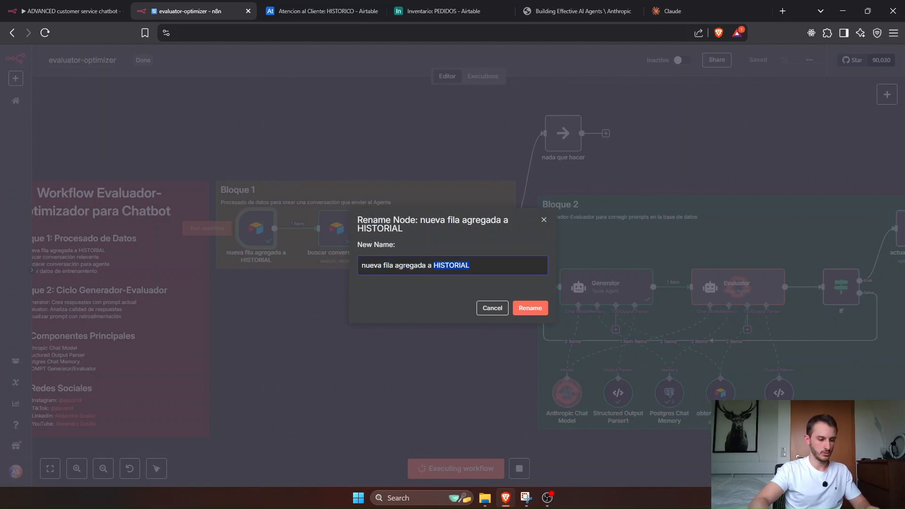
type("HISTO")
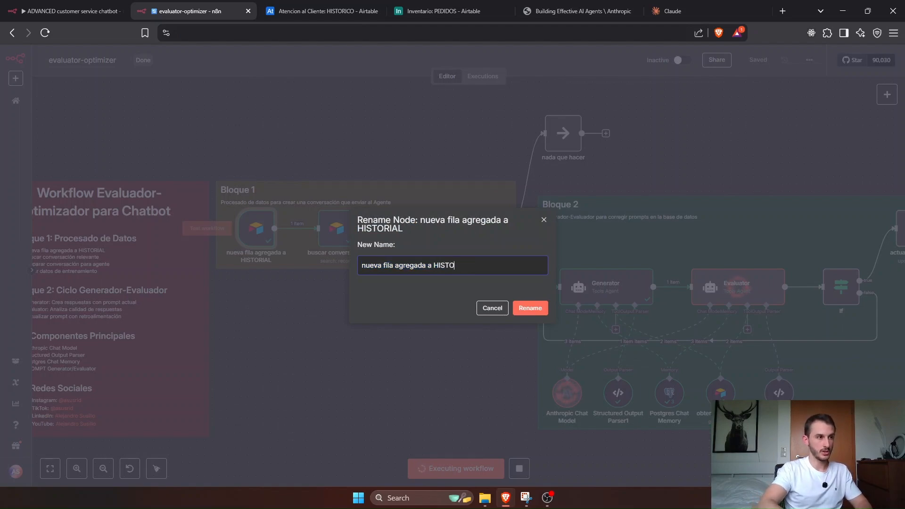
type("RICO")
key("Return")
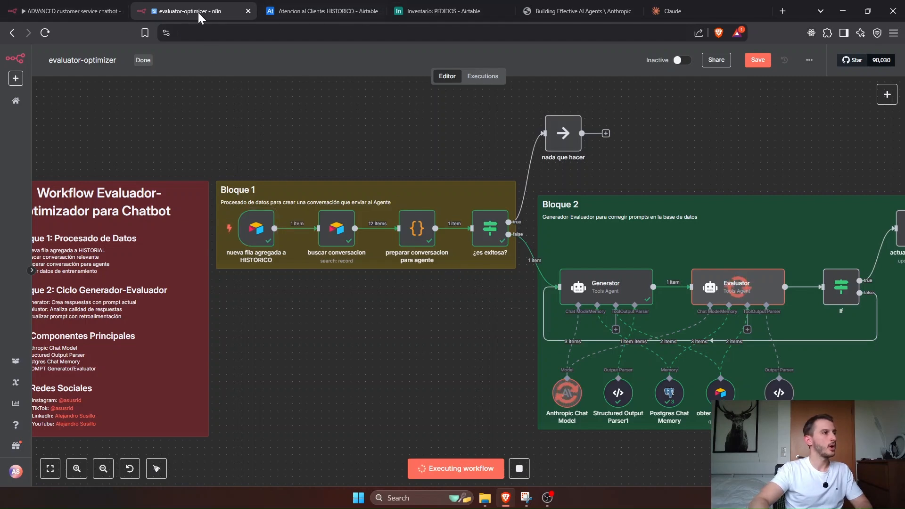
Step: Switch to the Airtable HISTORICO table and check the devolucion record's Numero Interacciones and Puntuacion values
left_click(299, 10)
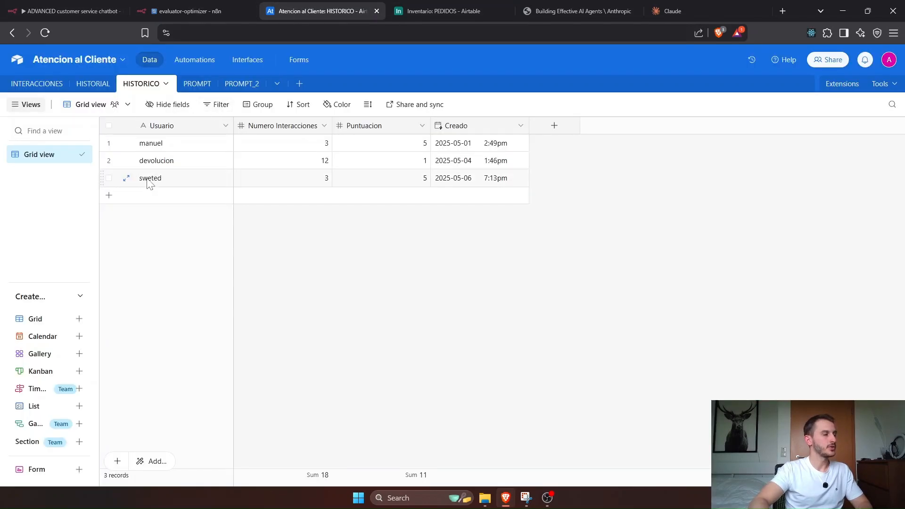
left_click_drag(138, 166, 493, 176)
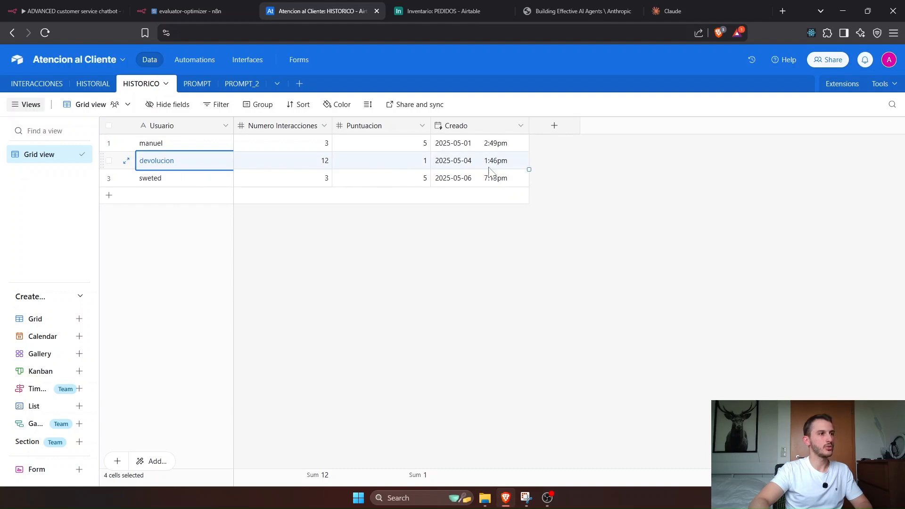
left_click(312, 162)
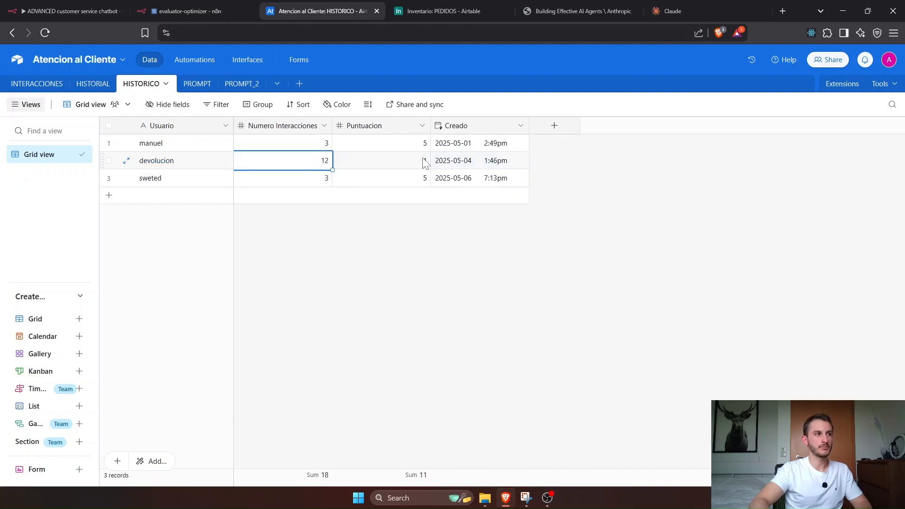
left_click(421, 162)
left_click(324, 163)
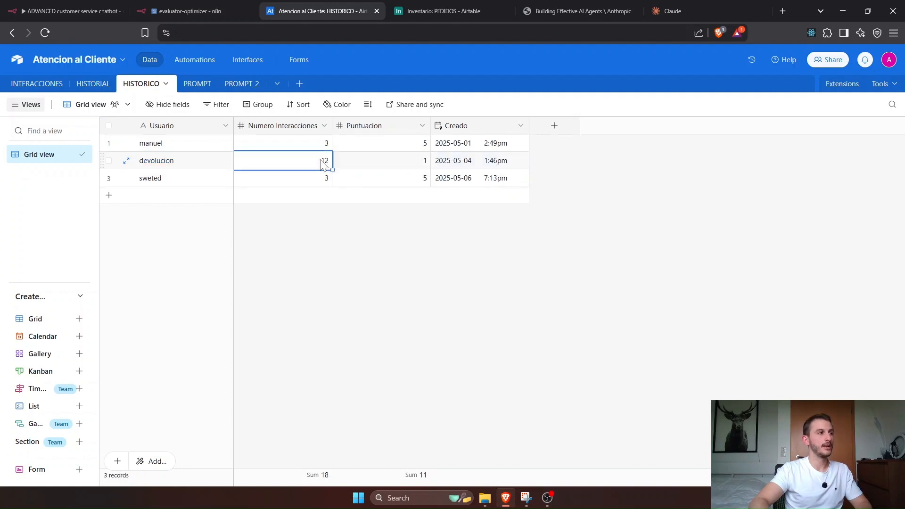
Step: Return to the n8n workflow, follow the Generator-Evaluator execution in Bloque 2 and check the Anthropic Chat Model node's parameters
left_click(191, 13)
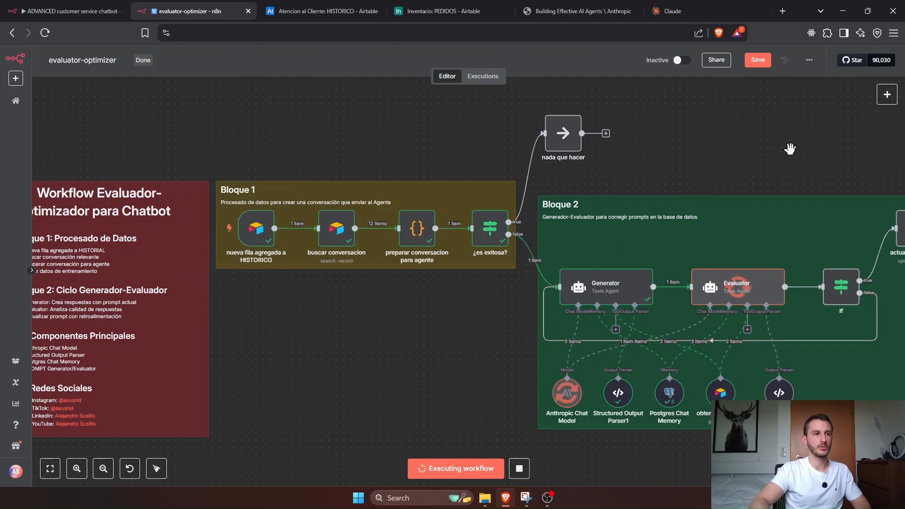
left_click_drag(790, 149, 731, 129)
scroll(731, 131, "down", 2)
left_click_drag(732, 381, 696, 385)
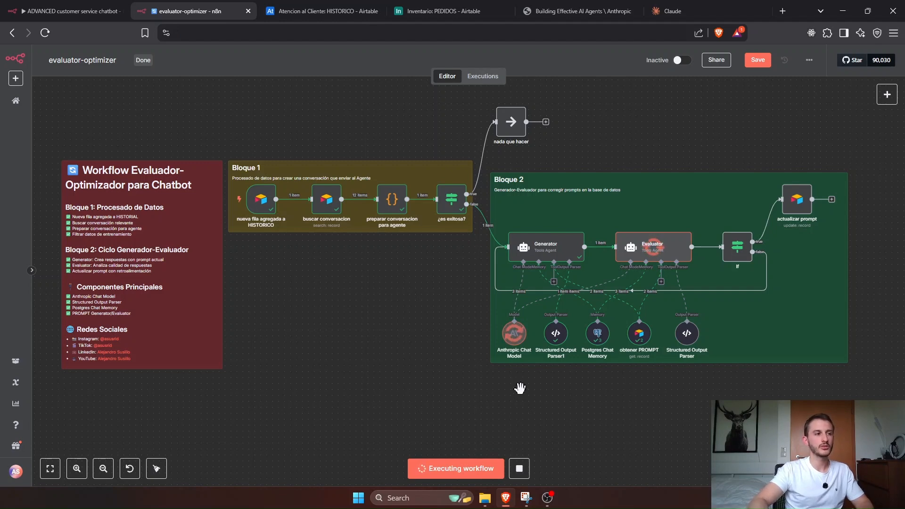
scroll(520, 390, "up", 4)
left_click_drag(547, 366, 466, 352)
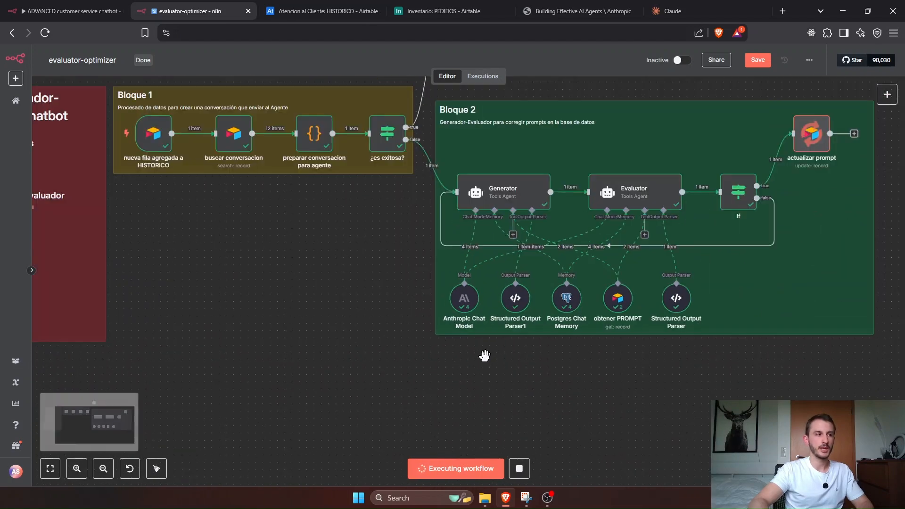
scroll(467, 305, "down", 3)
double_click(466, 300)
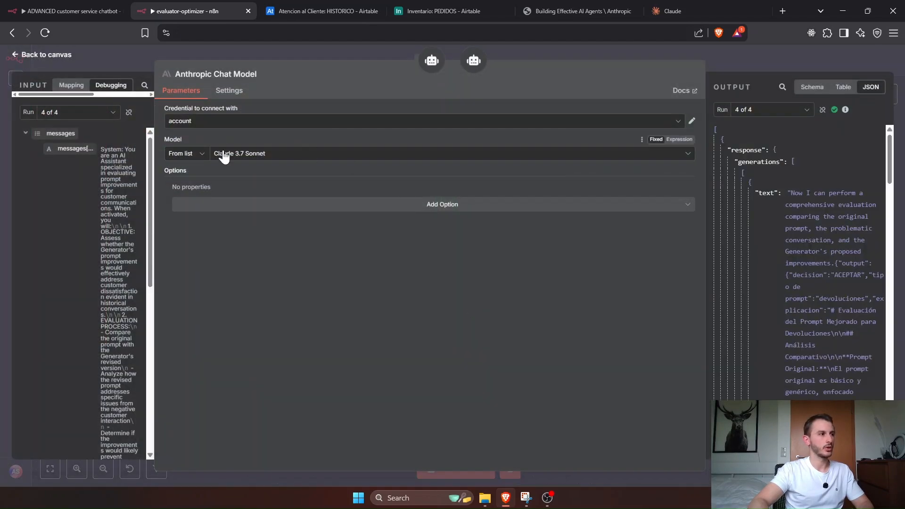
left_click(125, 64)
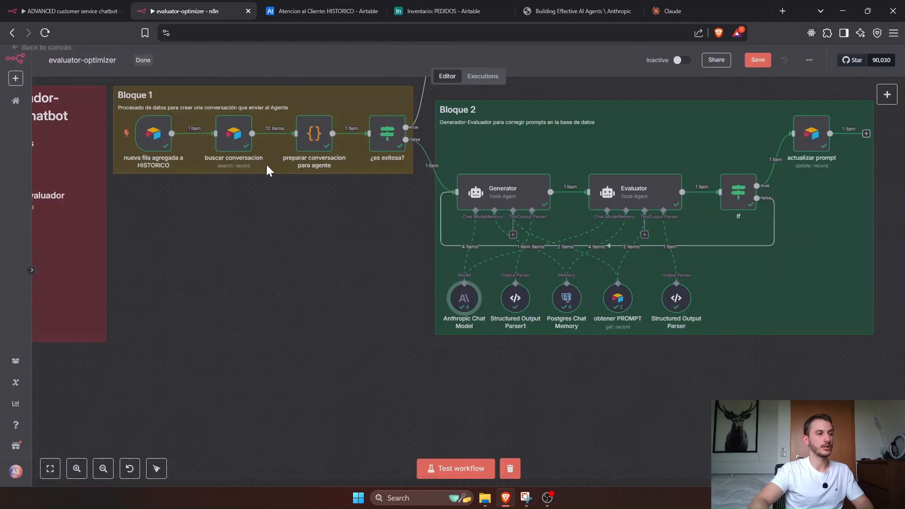
Step: Review the executed workflow as a whole and mark out the Anthropic Chat Model node in Bloque 2
scroll(448, 351, "down", 3)
scroll(537, 388, "up", 2)
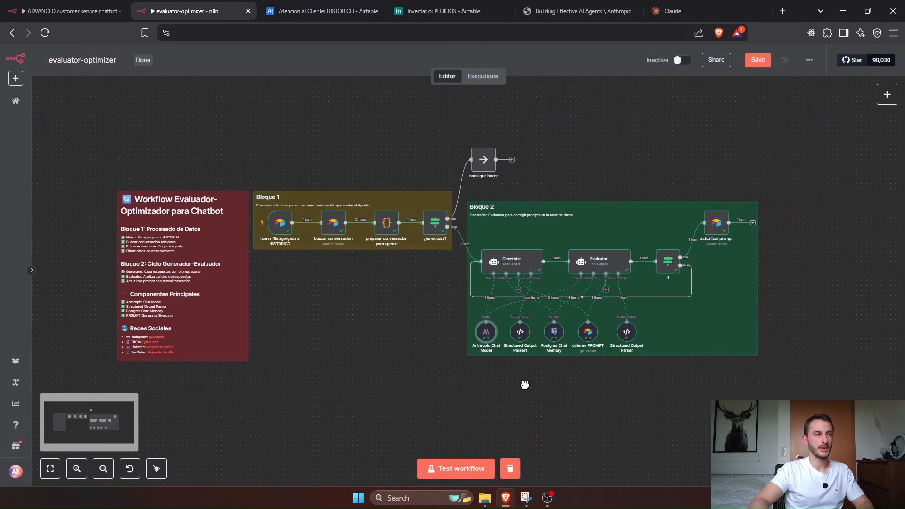
scroll(546, 410, "up", 1)
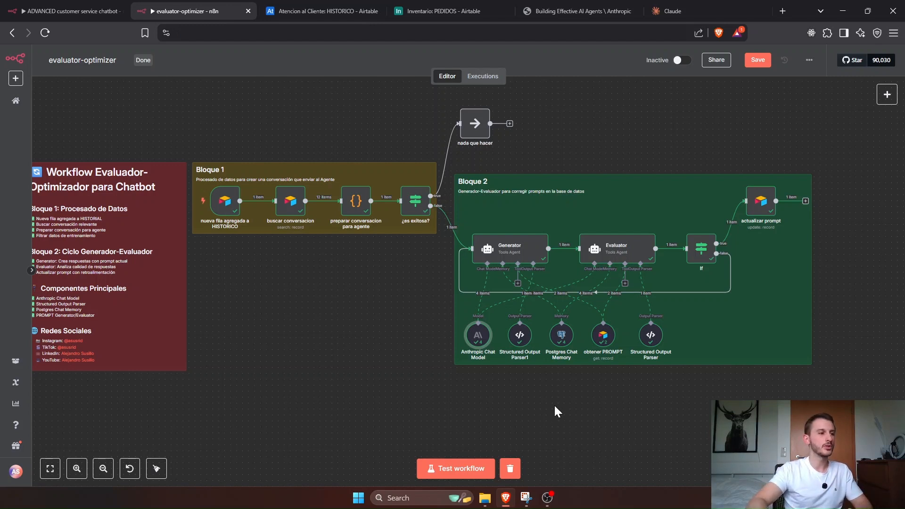
left_click_drag(389, 336, 421, 342)
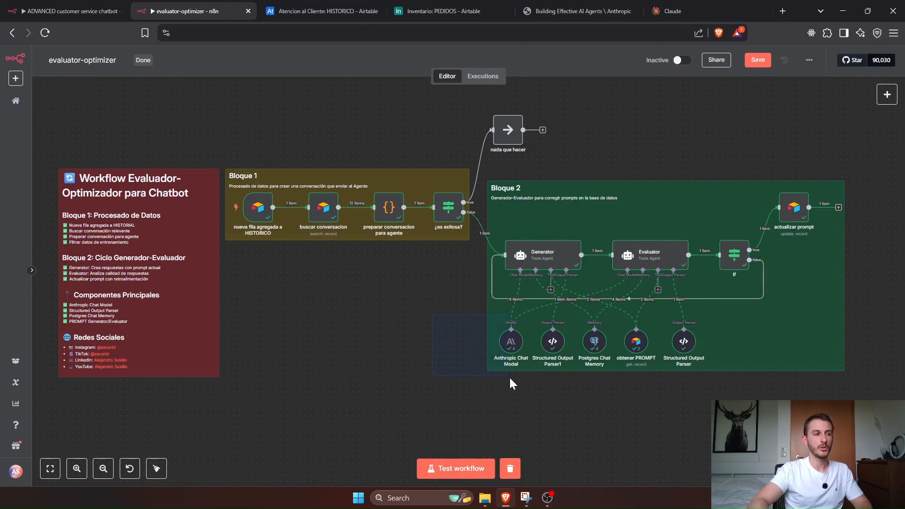
left_click_drag(509, 376, 532, 387)
left_click_drag(431, 306, 526, 382)
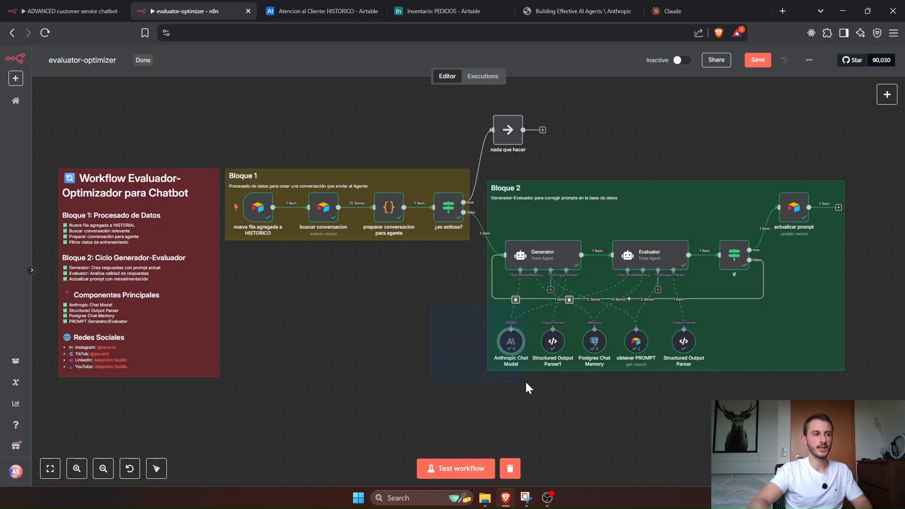
Step: Mark out the actualizar prompt node in Bloque 2 on the workflow canvas
left_click(407, 337)
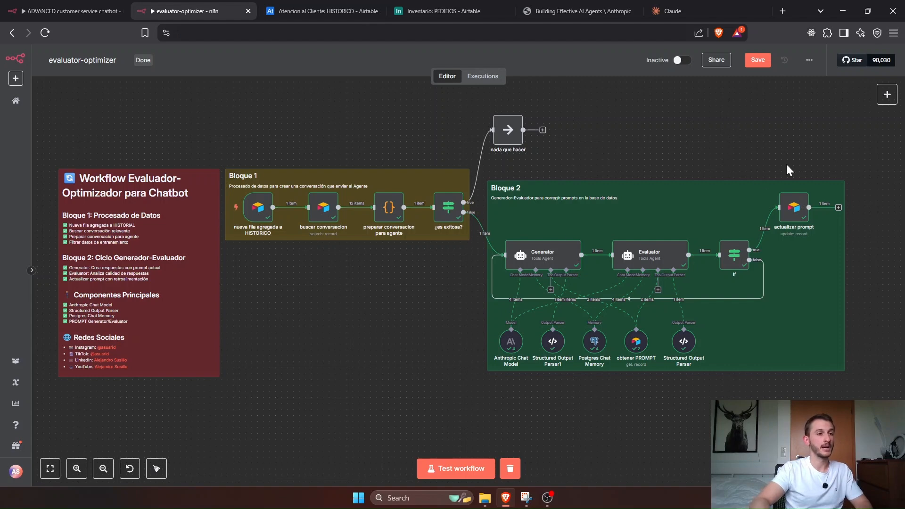
left_click_drag(831, 237, 831, 238)
left_click_drag(701, 138, 794, 236)
Step: Switch to Airtable, open the PROMPT_2 table and read the full prompt text of the devoluciones record
left_click(341, 13)
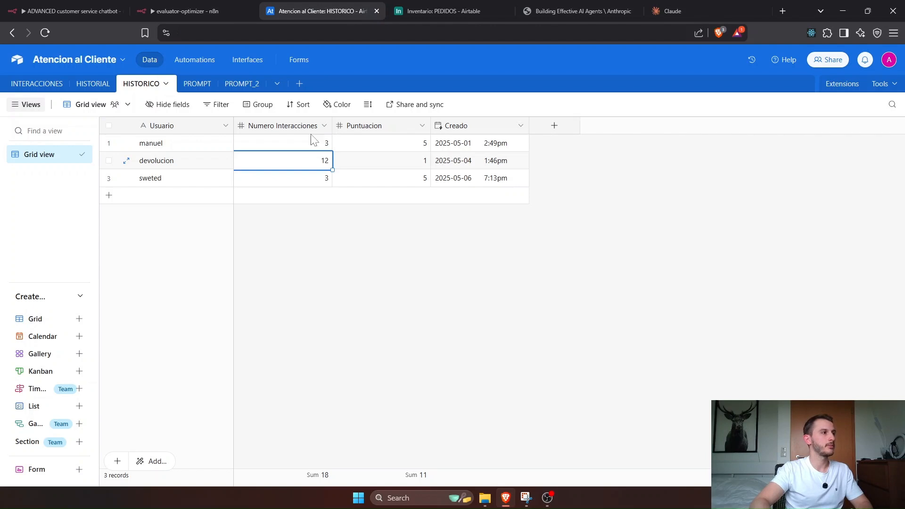
left_click(227, 87)
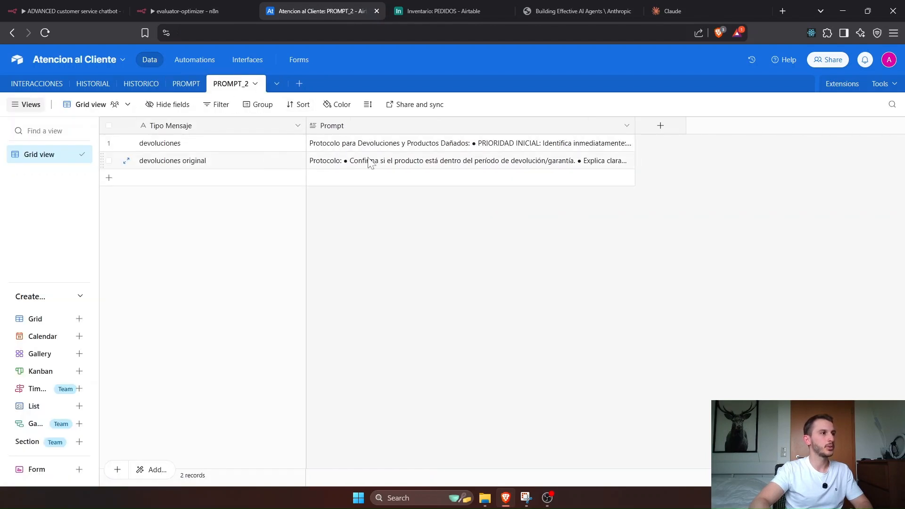
left_click(428, 143)
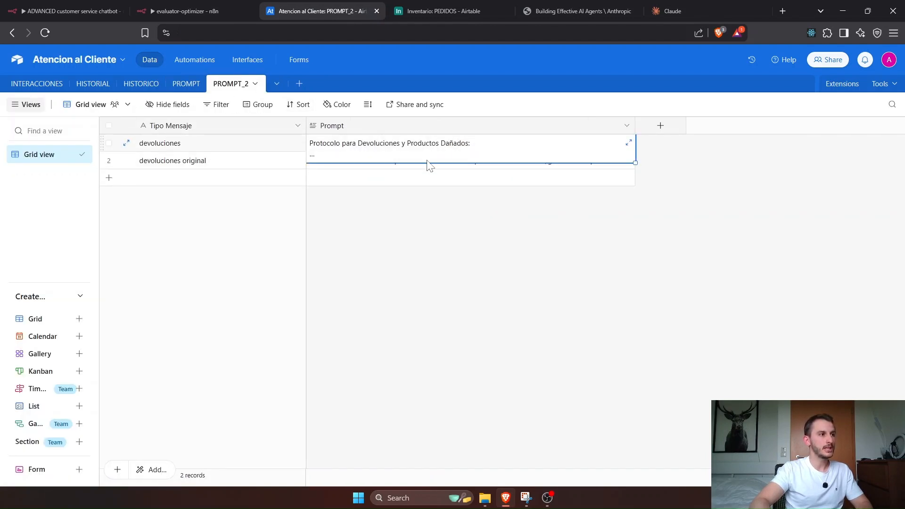
left_click(430, 178)
left_click(616, 147)
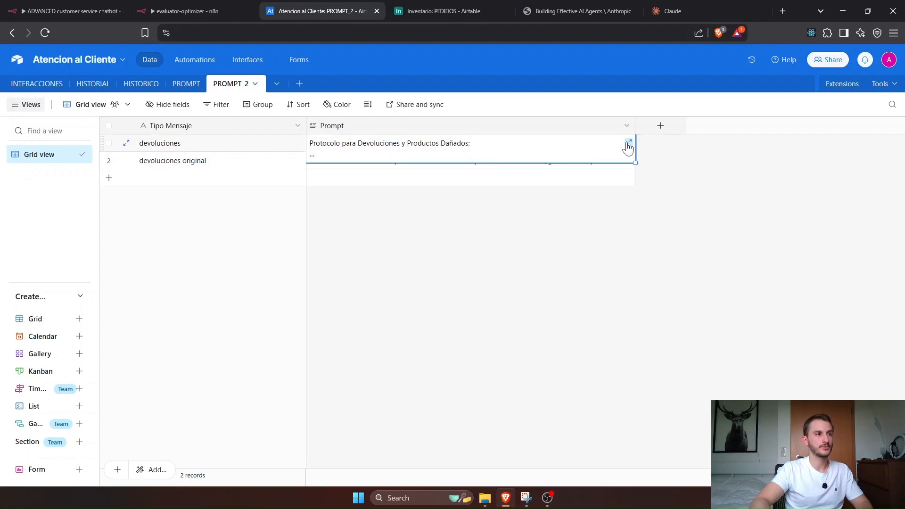
left_click(616, 147)
left_click_drag(643, 147, 743, 280)
scroll(755, 246, "down", 7)
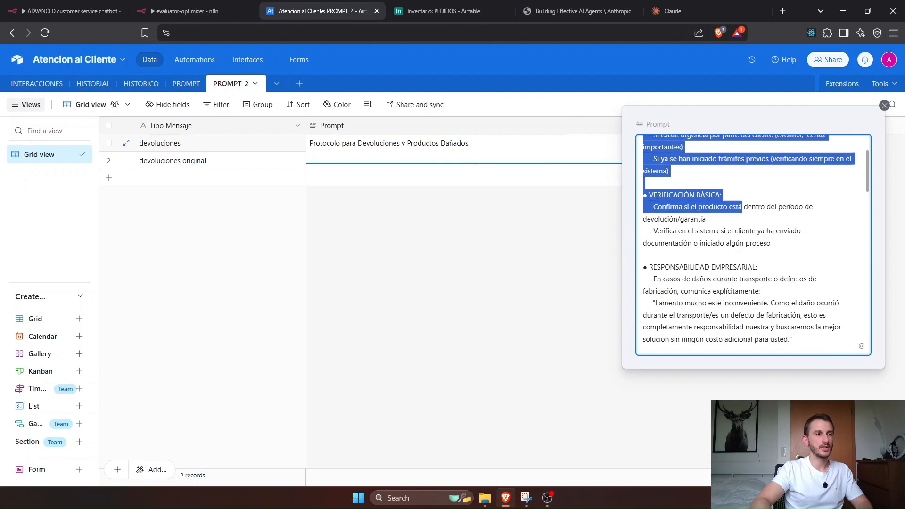
scroll(755, 245, "down", 8)
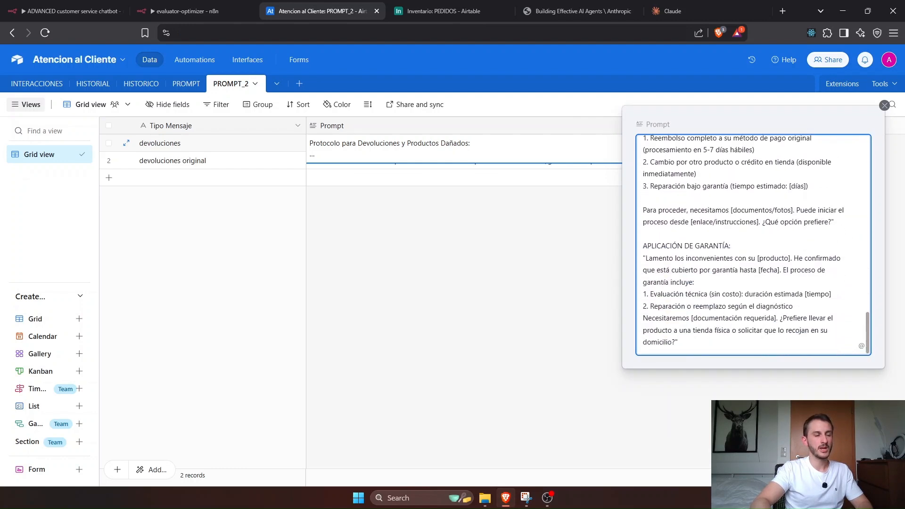
Step: Expand the devoluciones original record's prompt, read it for comparison and close it
left_click(561, 249)
left_click(626, 165)
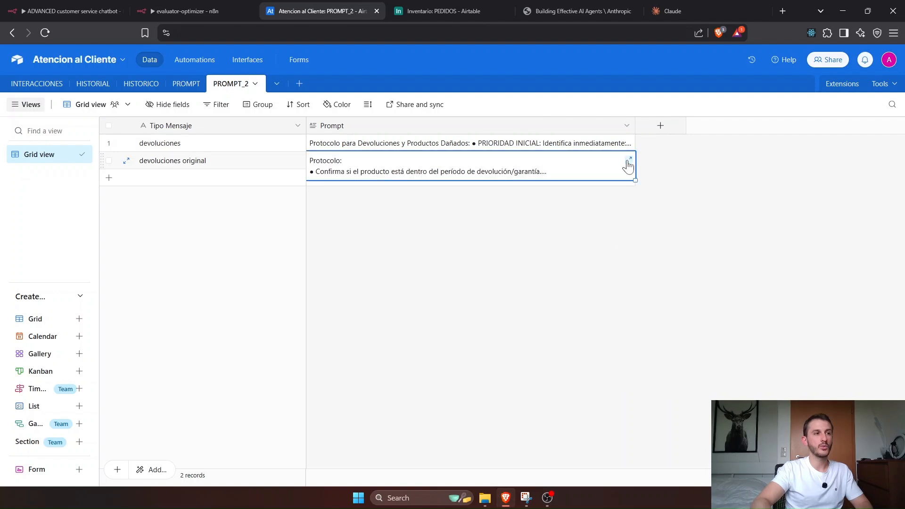
left_click(627, 166)
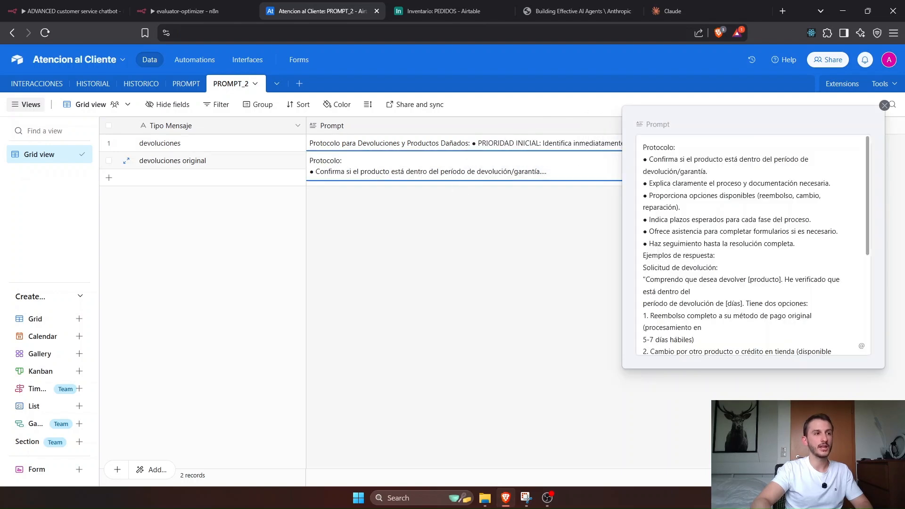
scroll(755, 245, "down", 5)
left_click(519, 257)
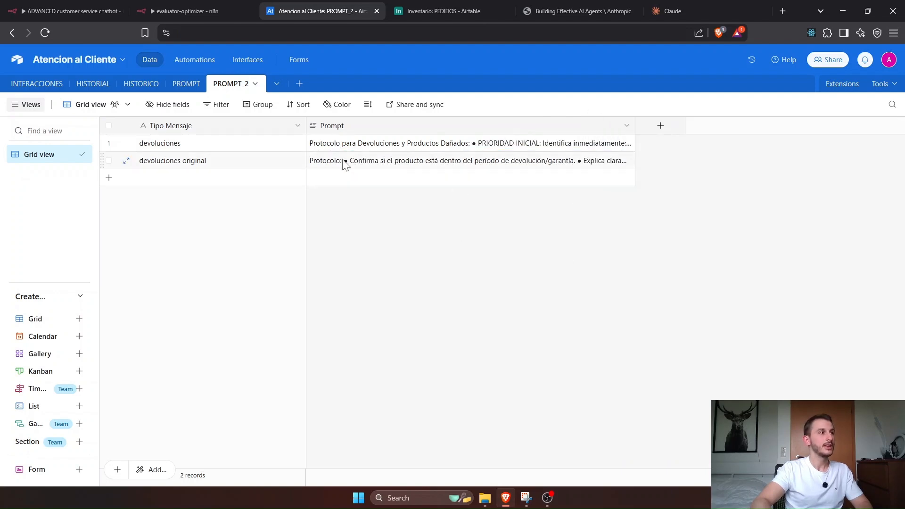
Step: Return to the n8n workflow, open the Evaluator node with a widened output area and check its decision and tipo de prompt values
left_click(170, 14)
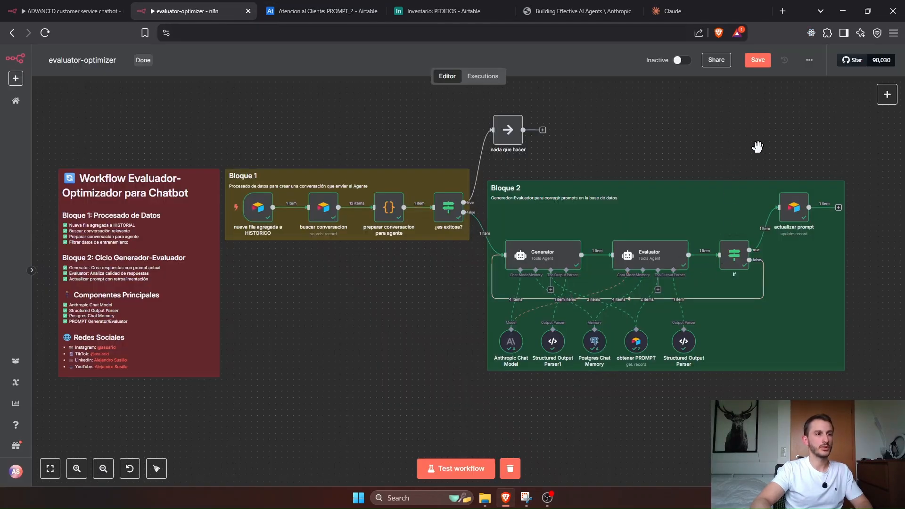
scroll(717, 137, "up", 4)
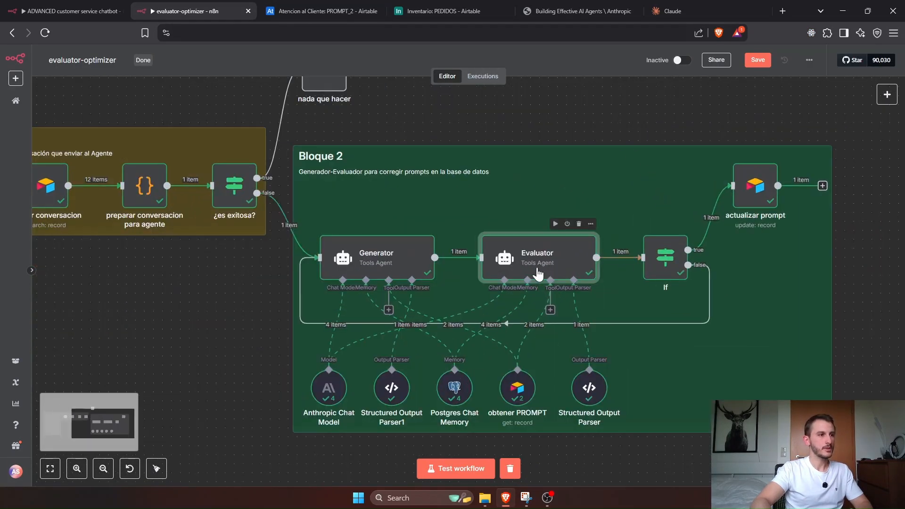
double_click(536, 268)
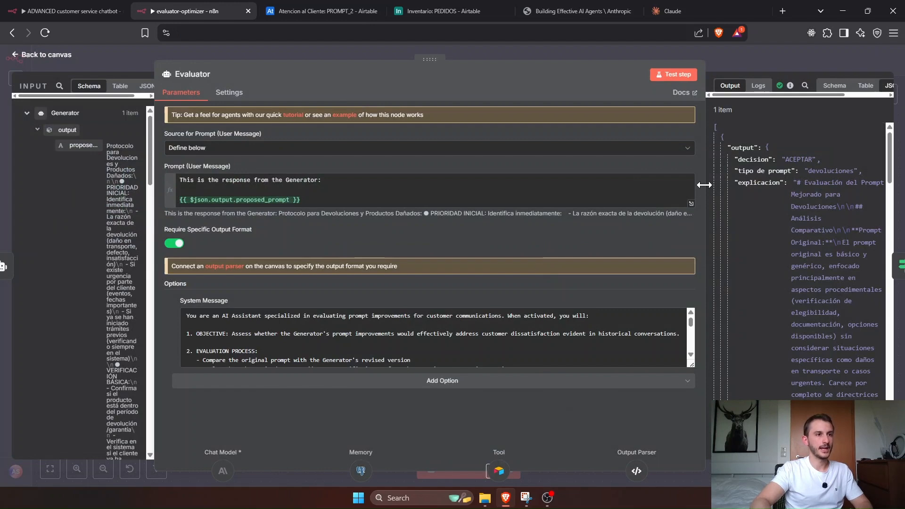
left_click_drag(705, 185, 466, 185)
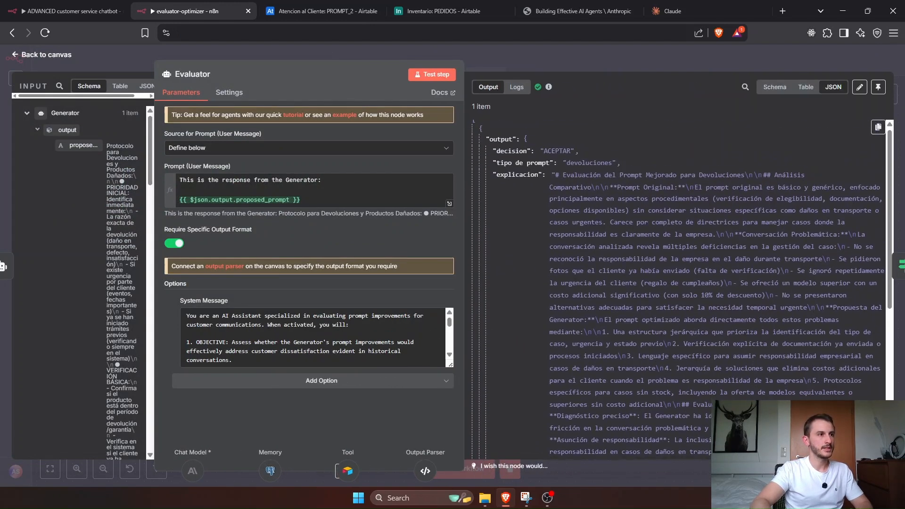
scroll(678, 290, "up", 1)
left_click_drag(569, 156, 571, 156)
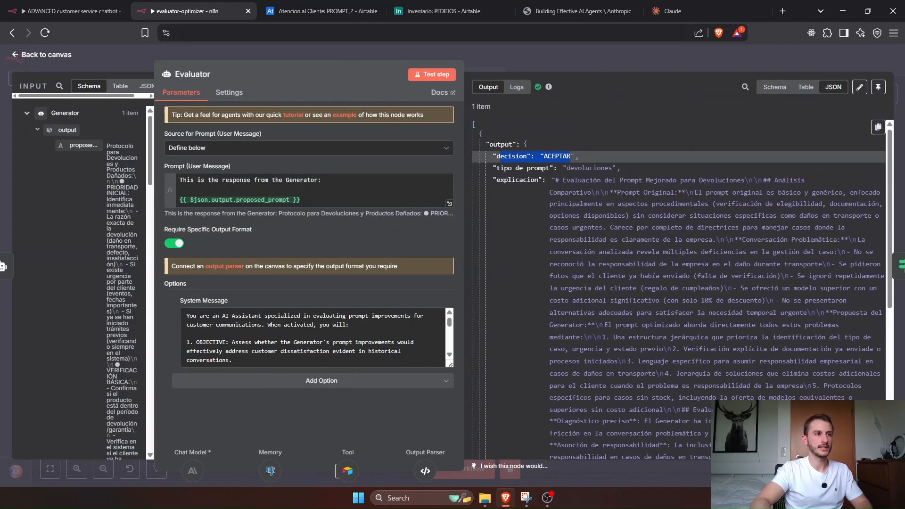
left_click_drag(515, 168, 618, 172)
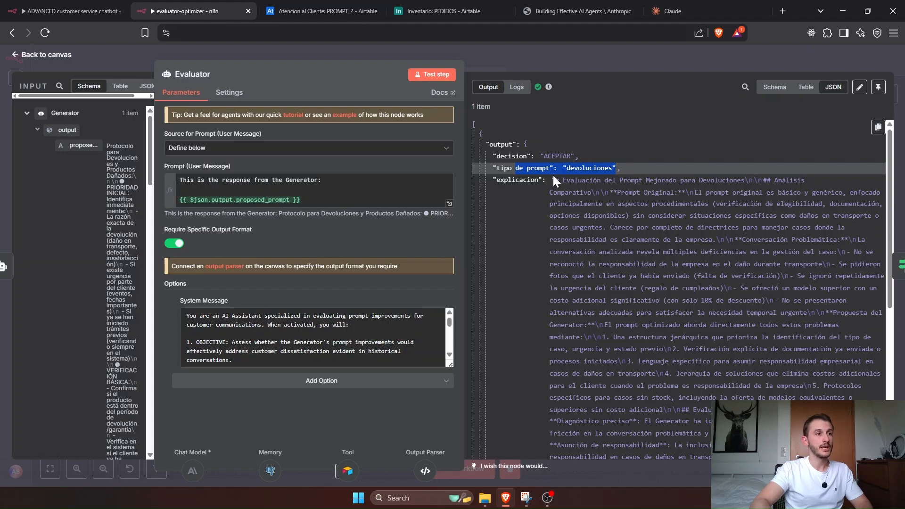
Step: Read the Evaluator output's explicacion text and go back to the canvas
left_click_drag(556, 180, 595, 263)
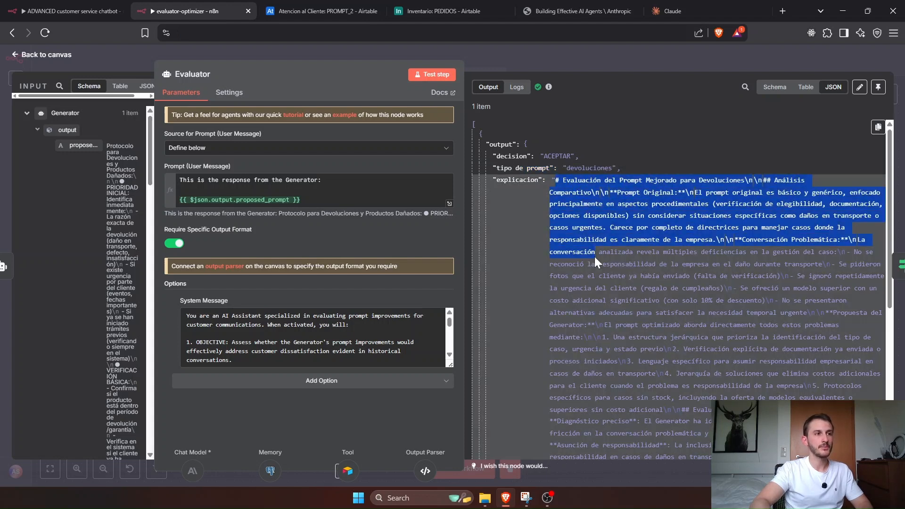
scroll(597, 262, "down", 5)
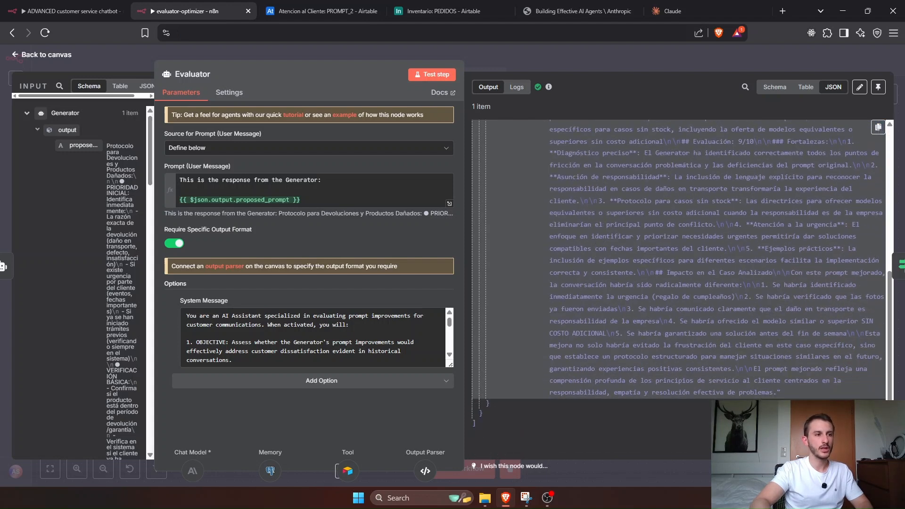
scroll(682, 290, "up", 5)
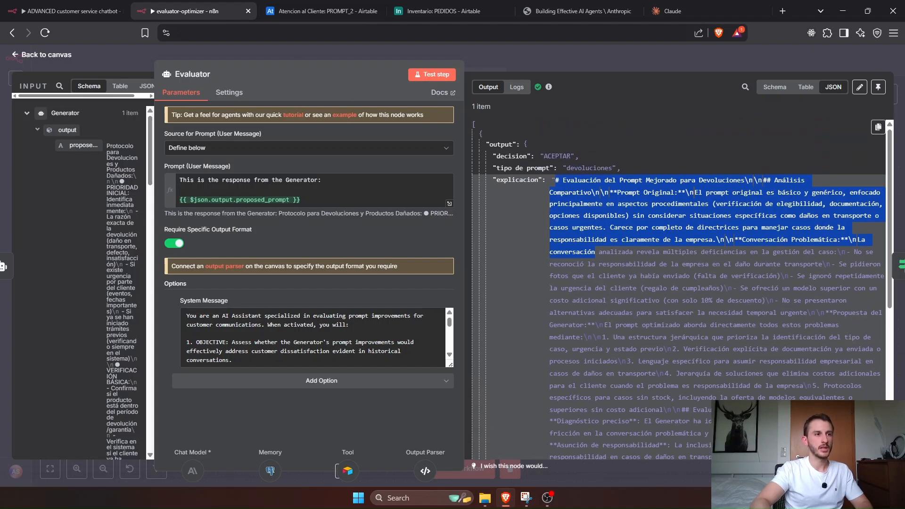
left_click_drag(695, 192, 755, 204)
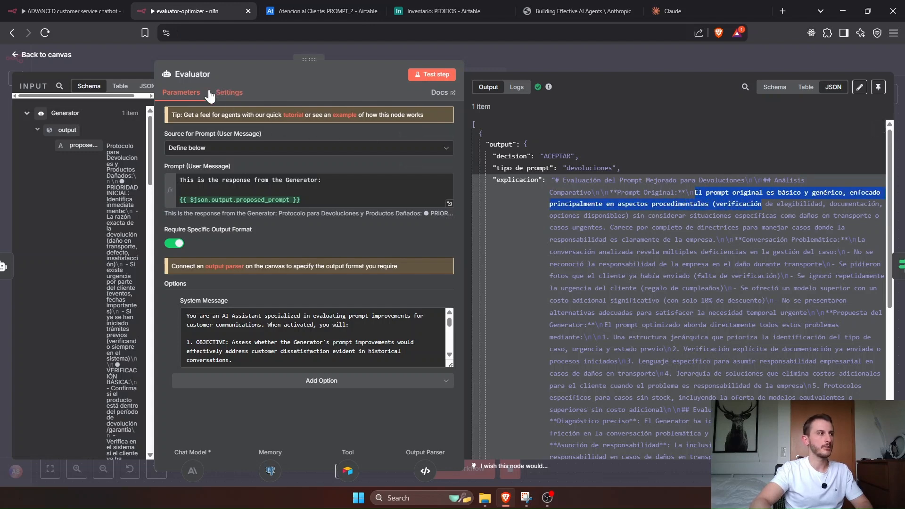
left_click(135, 60)
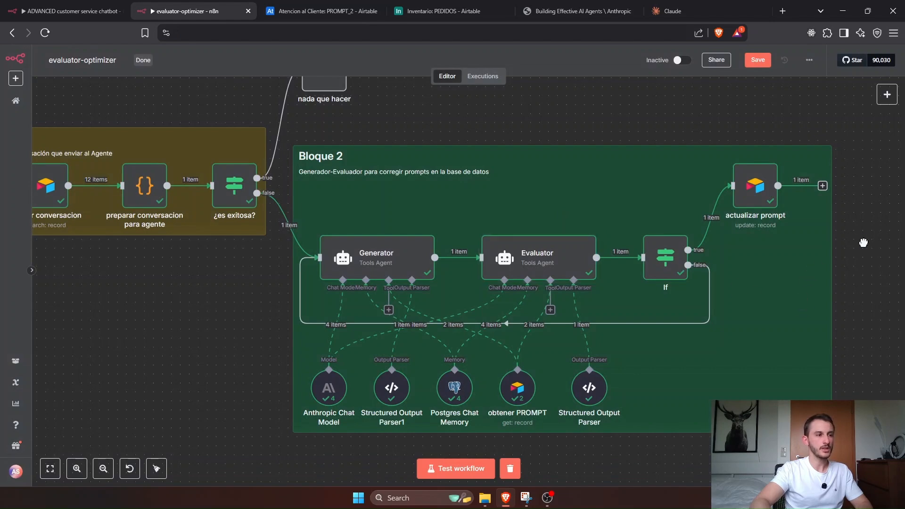
Step: Open the nueva fila agregada a HISTORICO trigger node and compare its Base and Table URLs with the Airtable base's address
scroll(858, 245, "down", 3)
left_click_drag(328, 312, 303, 309)
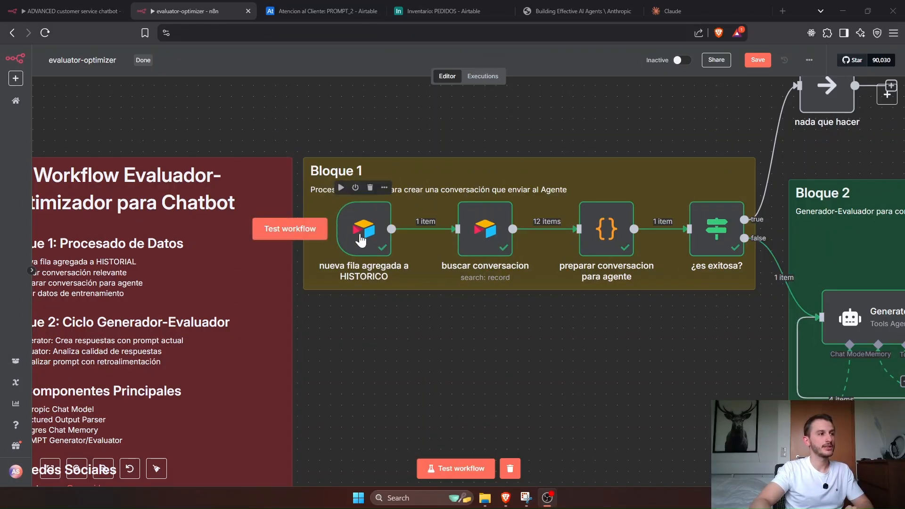
double_click(361, 237)
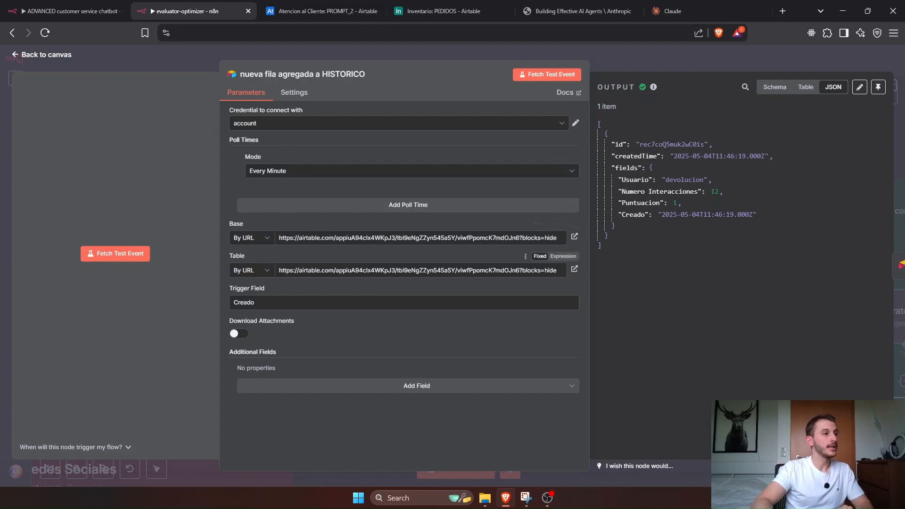
double_click(233, 255)
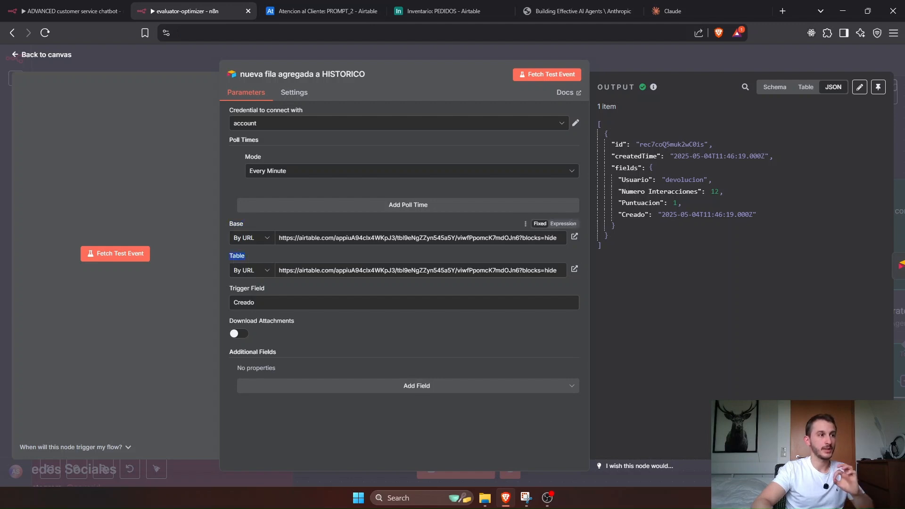
left_click_drag(335, 238, 427, 238)
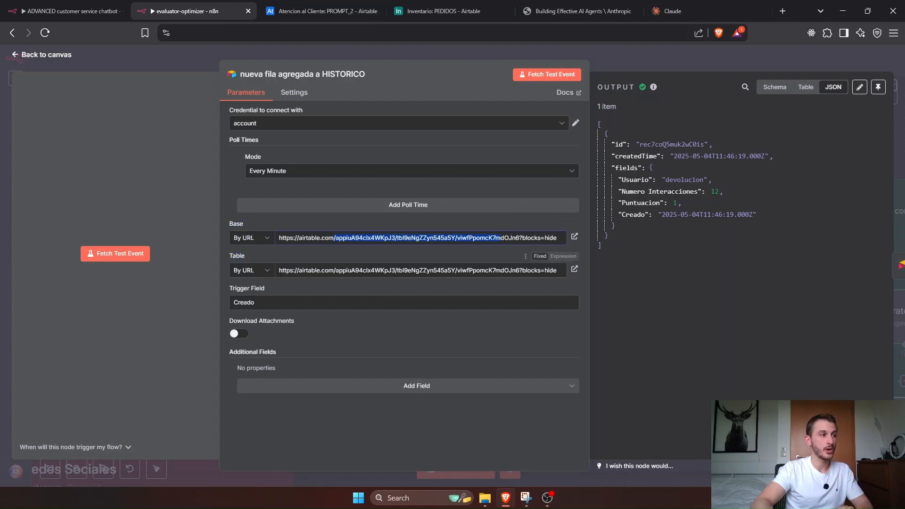
double_click(366, 238)
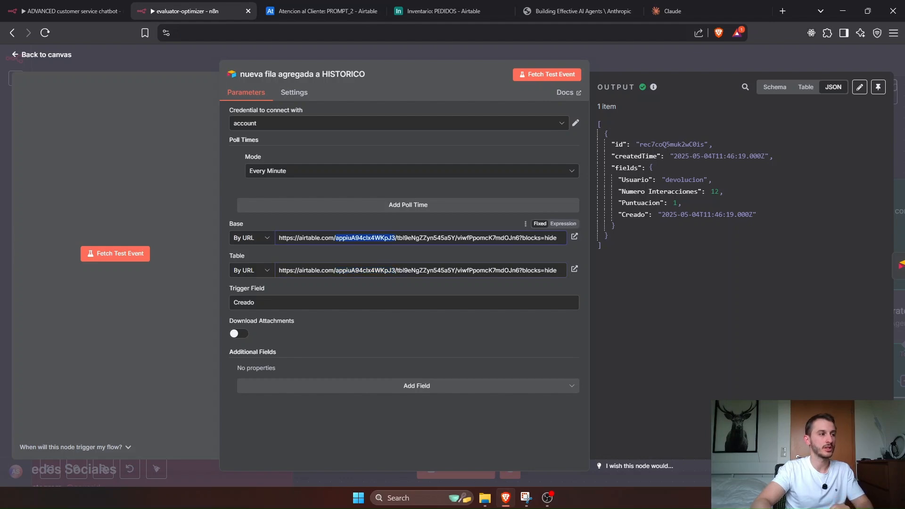
left_click(321, 11)
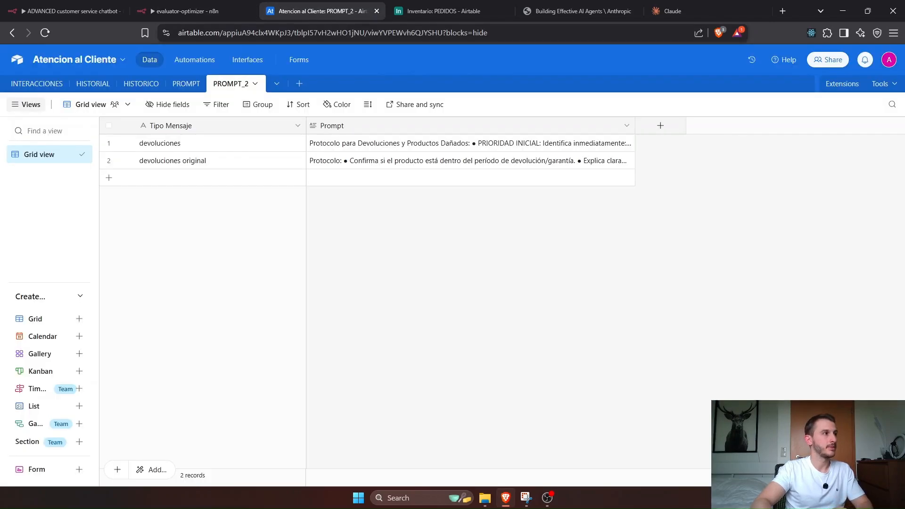
left_click(211, 13)
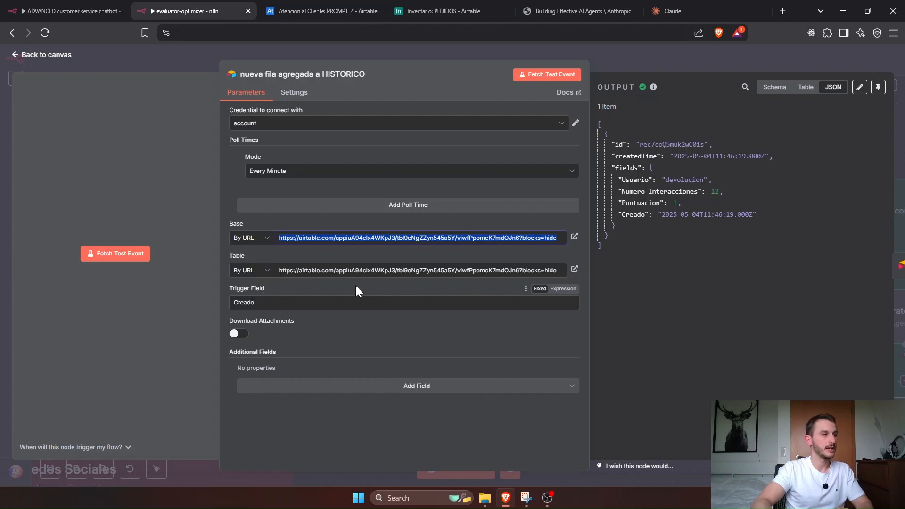
Step: Read the Trigger Field's help, then inspect the Creado field's configuration in the Airtable HISTORICO table and close it without changes
left_click(311, 302)
mouse_move(269, 288)
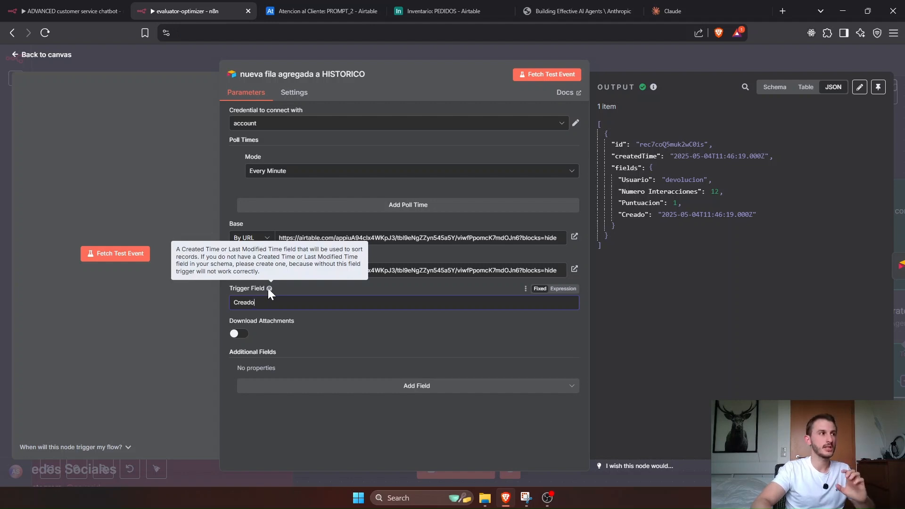
left_click(306, 11)
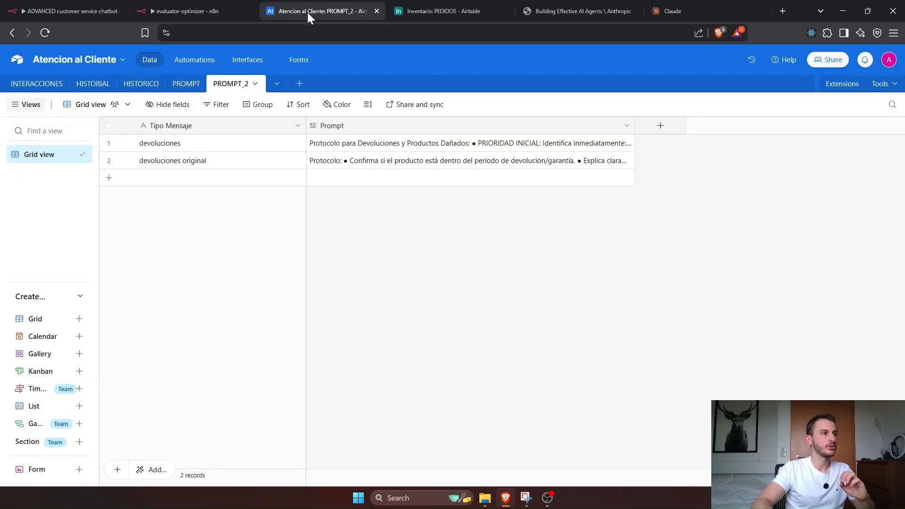
left_click(141, 84)
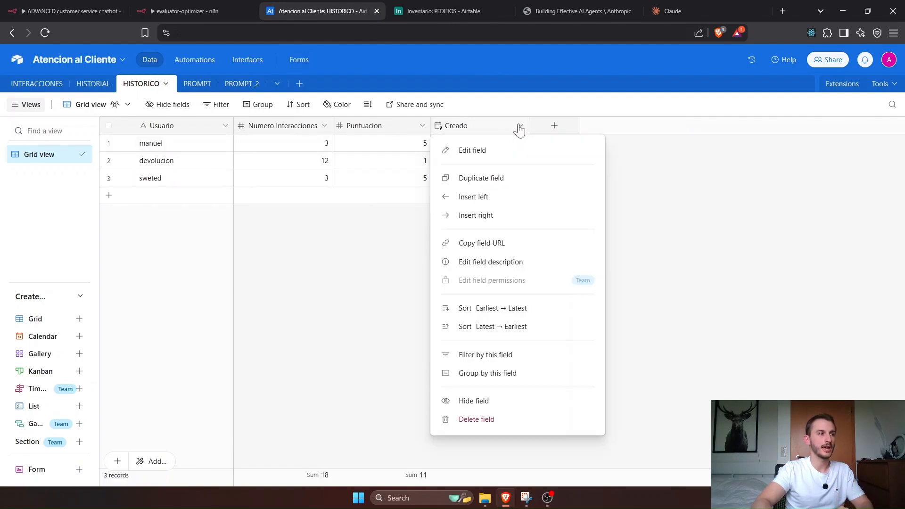
left_click(520, 126)
left_click(566, 150)
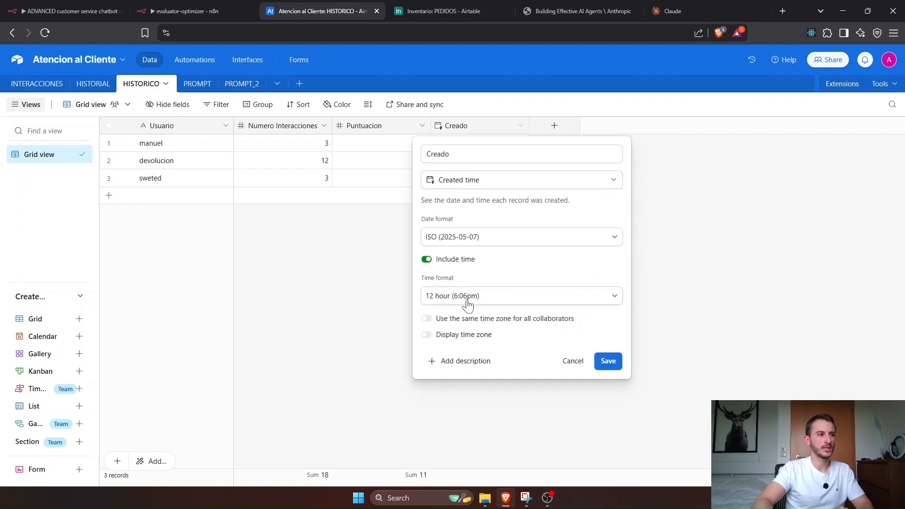
left_click(400, 289)
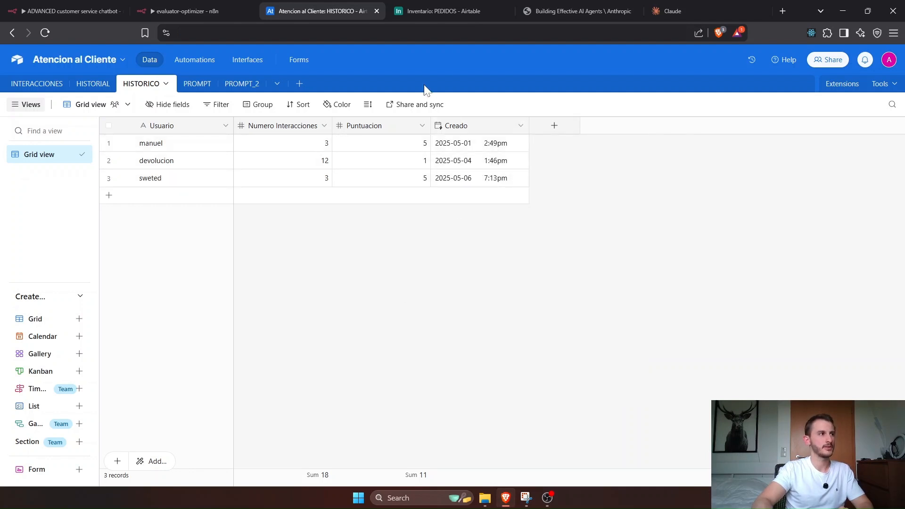
Step: Return to n8n and review the trigger node's JSON output for the devolucion record
left_click(184, 11)
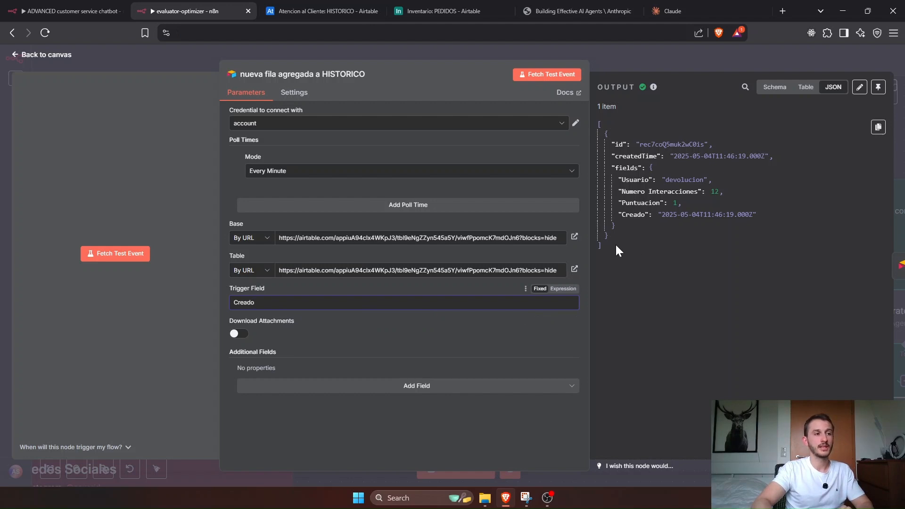
left_click_drag(616, 243, 578, 136)
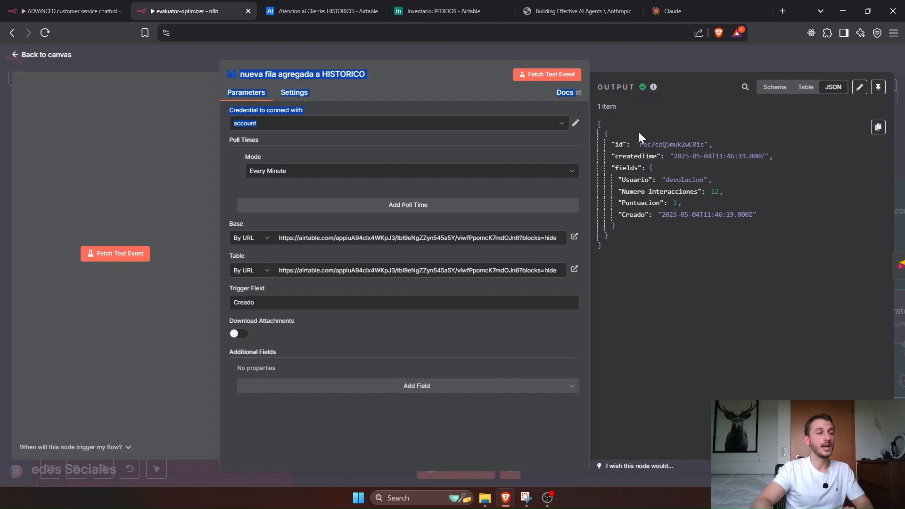
Step: Review the Usuario, Numero Interacciones and Puntuacion fields in the trigger's JSON output and return to the canvas
left_click_drag(619, 180, 678, 221)
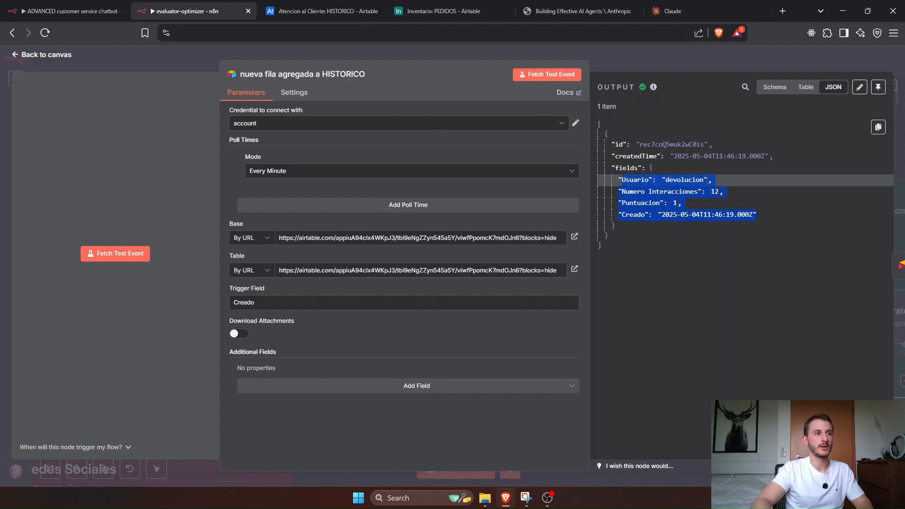
left_click(684, 192)
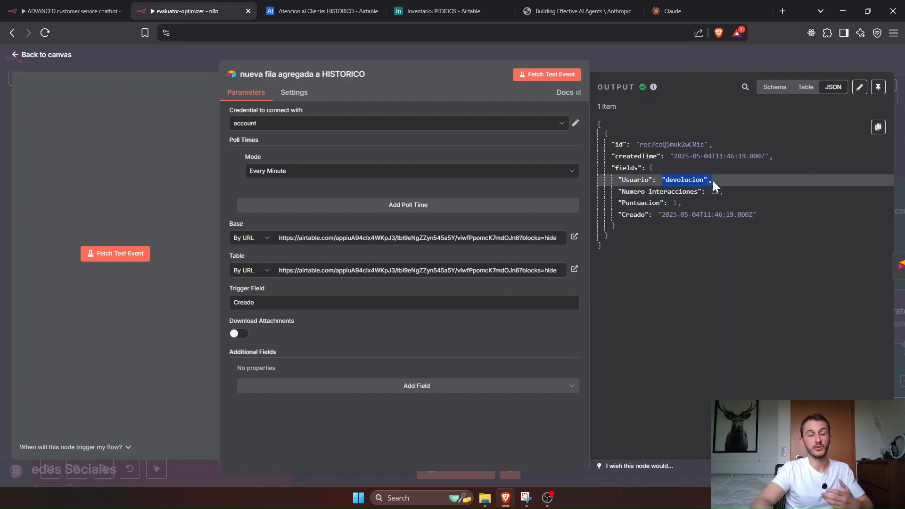
left_click(654, 192)
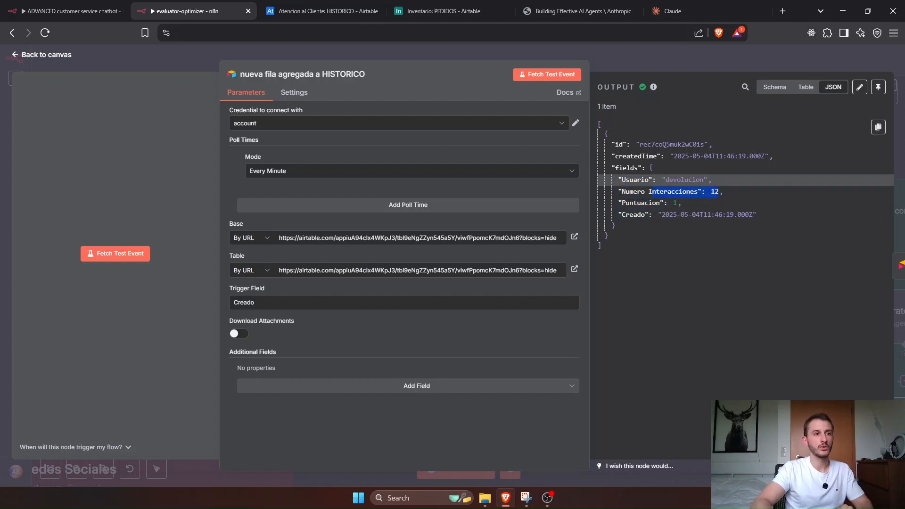
left_click_drag(682, 203, 656, 203)
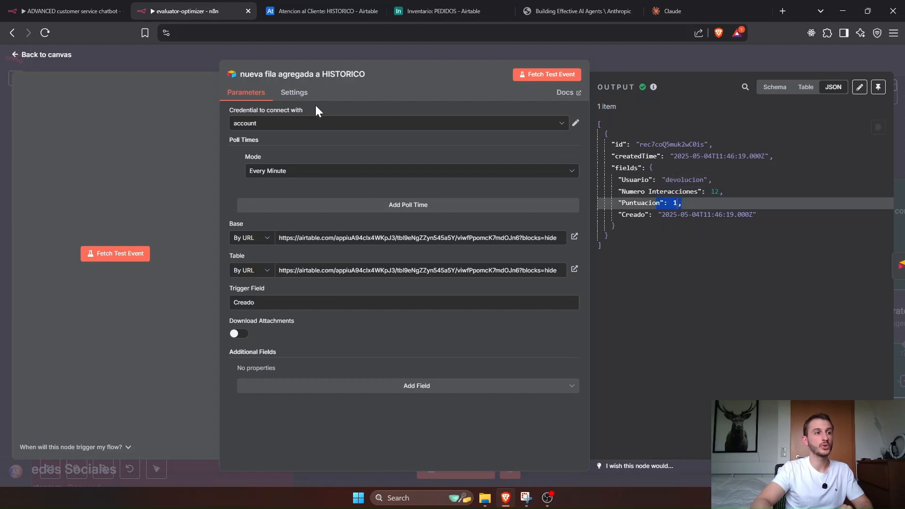
left_click(170, 60)
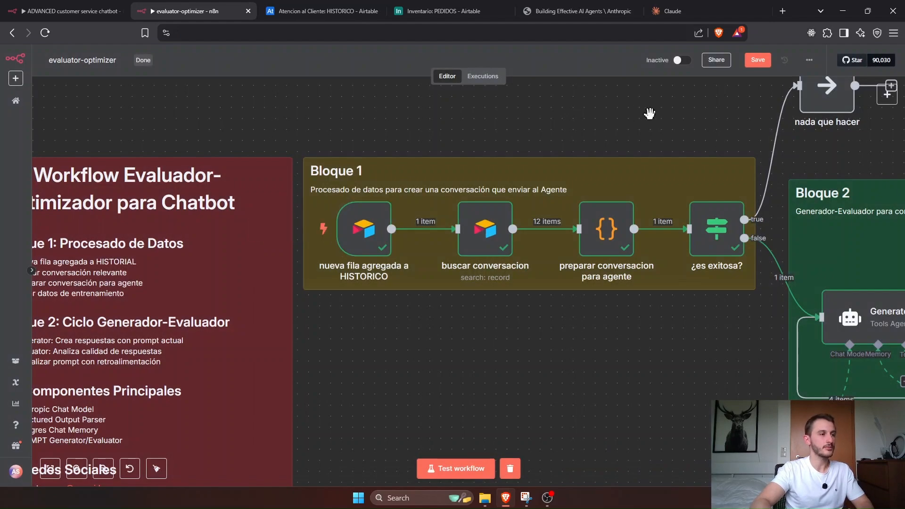
Step: Open the buscar conversacion node and examine its Base, Table and Filter By Formula settings
left_click_drag(649, 114, 531, 143)
scroll(603, 124, "down", 1)
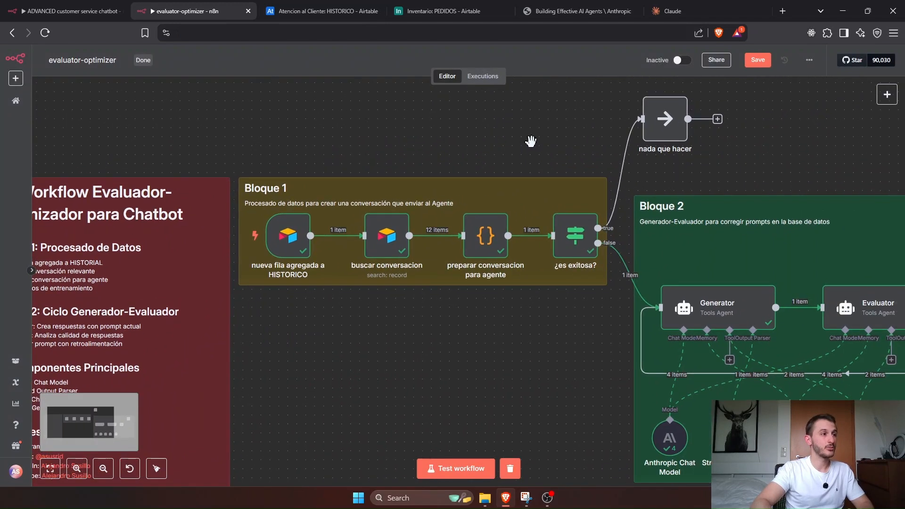
left_click(398, 237)
double_click(404, 225)
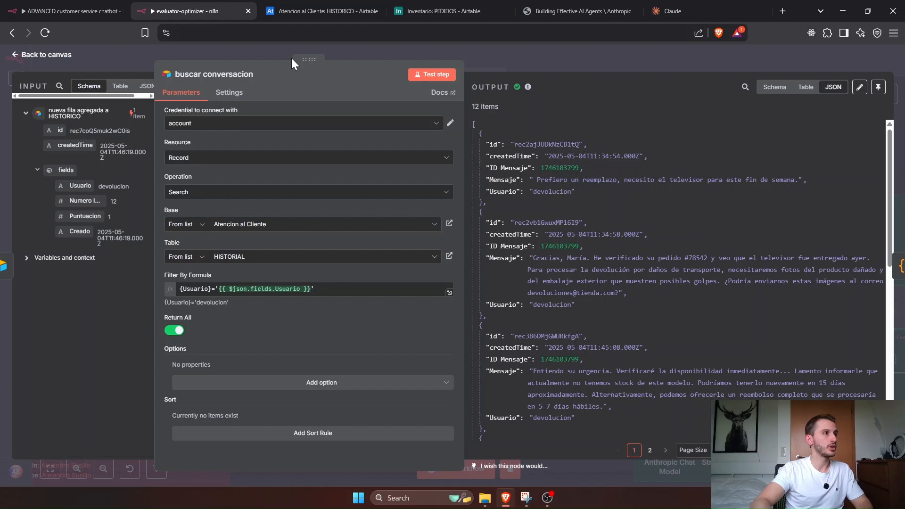
key("Escape")
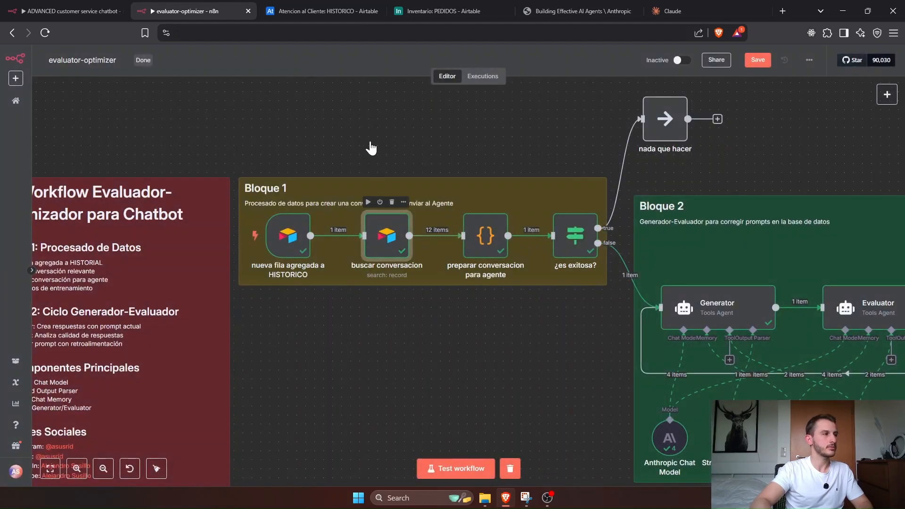
key("Return")
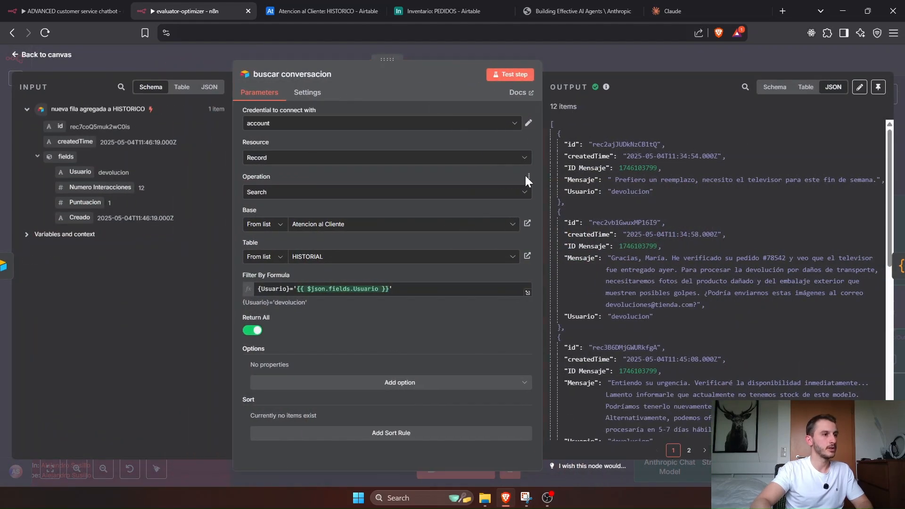
left_click_drag(549, 179, 589, 179)
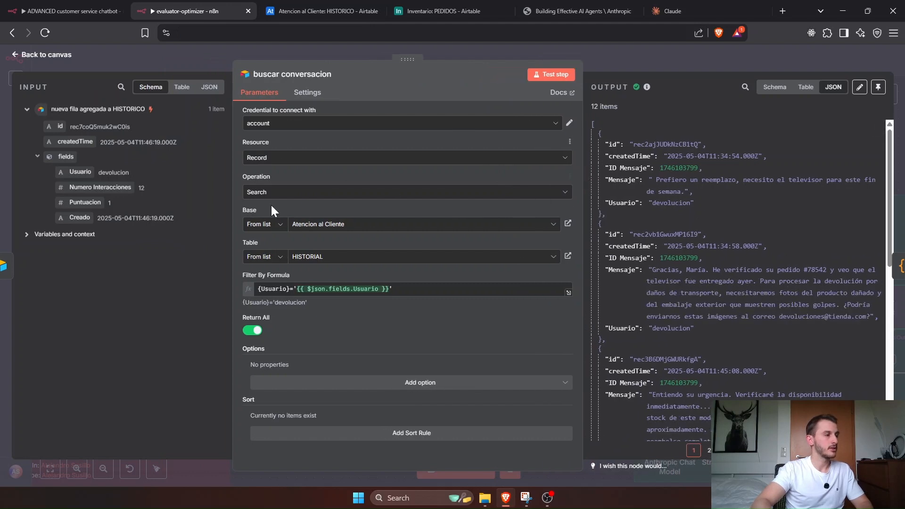
left_click(329, 229)
left_click(328, 209)
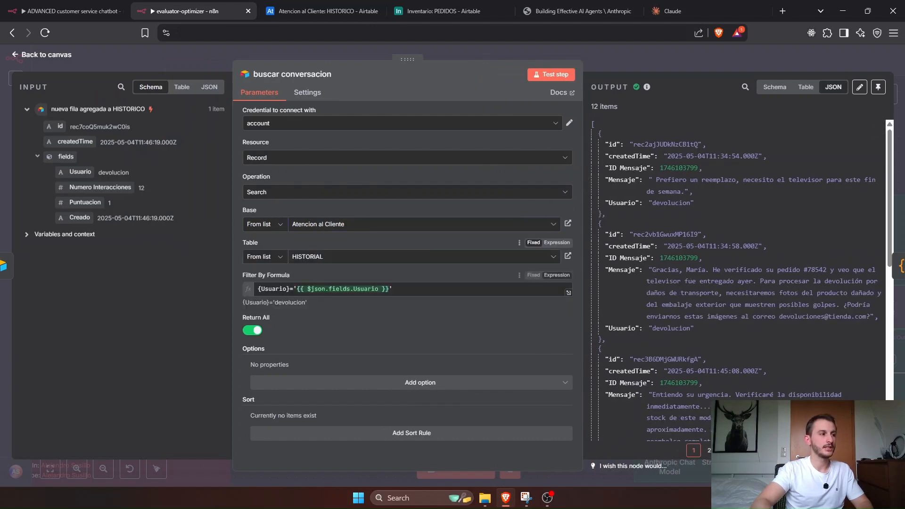
left_click(258, 288)
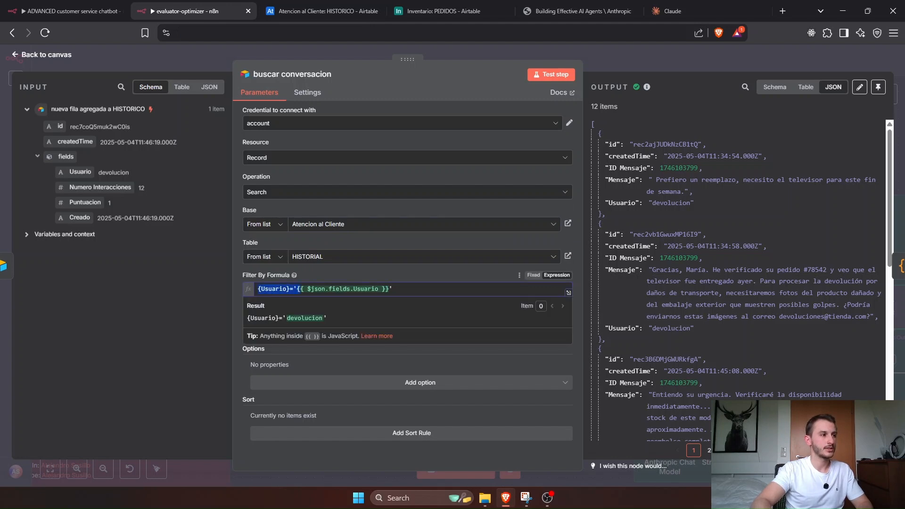
key("shift+End")
left_click(310, 274)
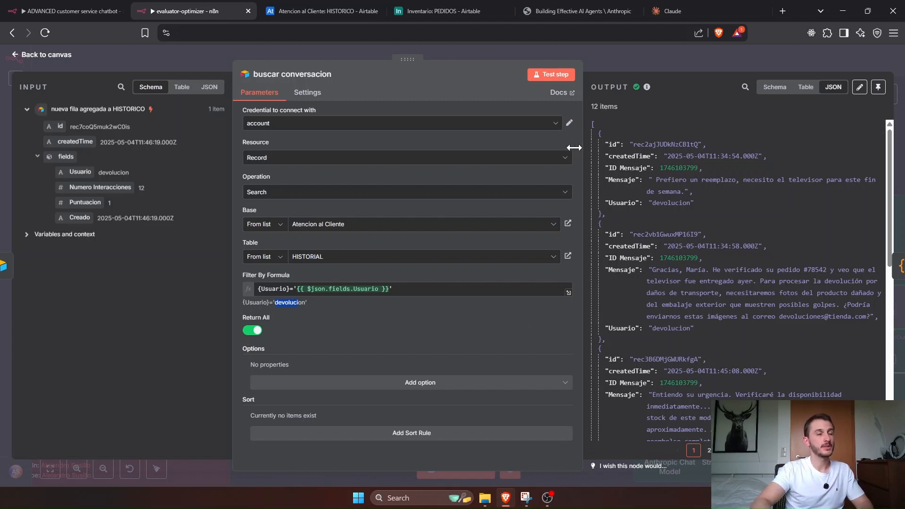
Step: Widen the buscar conversacion output, collapse its first seven JSON records, check a remaining record's Mensaje and Usuario, and return to the canvas
left_click_drag(584, 147, 474, 143)
left_click(496, 134)
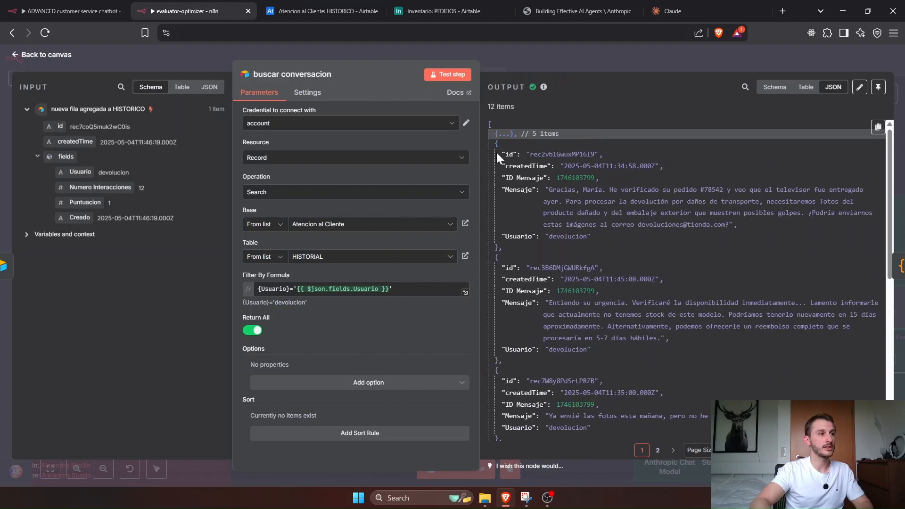
left_click(496, 144)
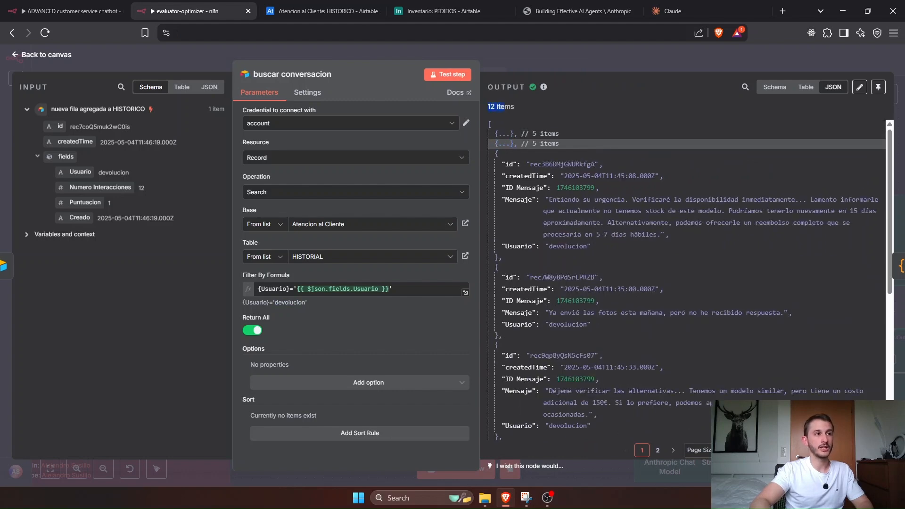
left_click(496, 153)
left_click(497, 163)
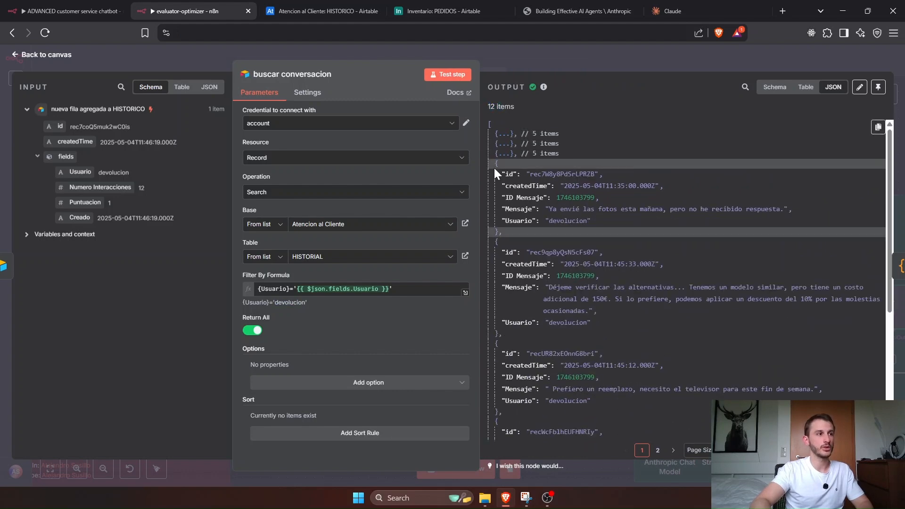
left_click(497, 173)
left_click(497, 184)
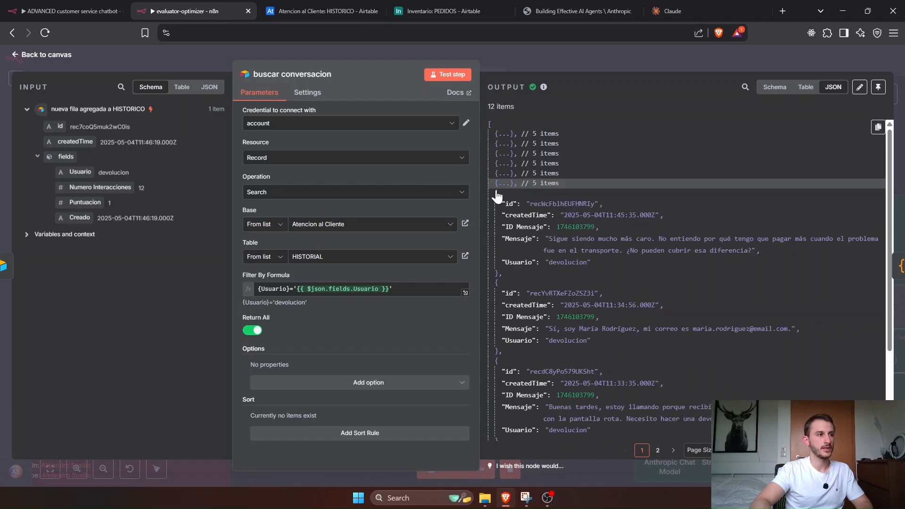
left_click(497, 193)
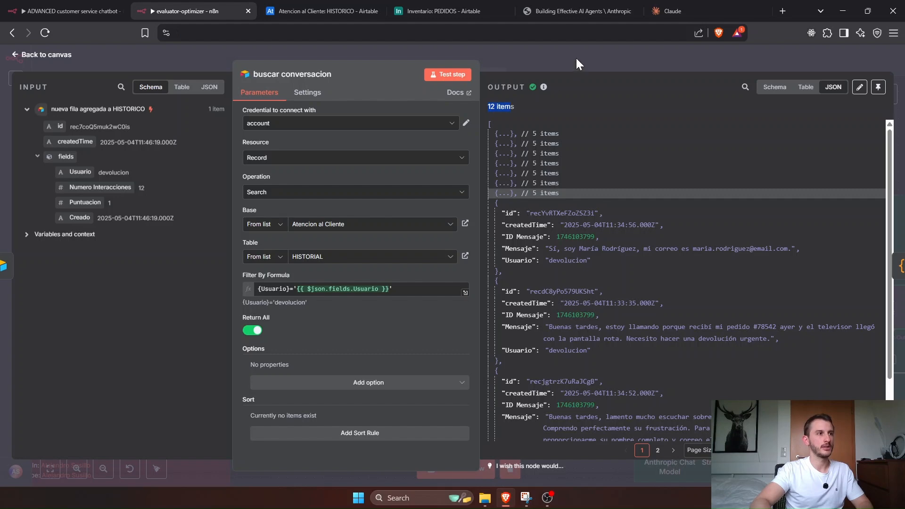
left_click_drag(593, 261, 555, 249)
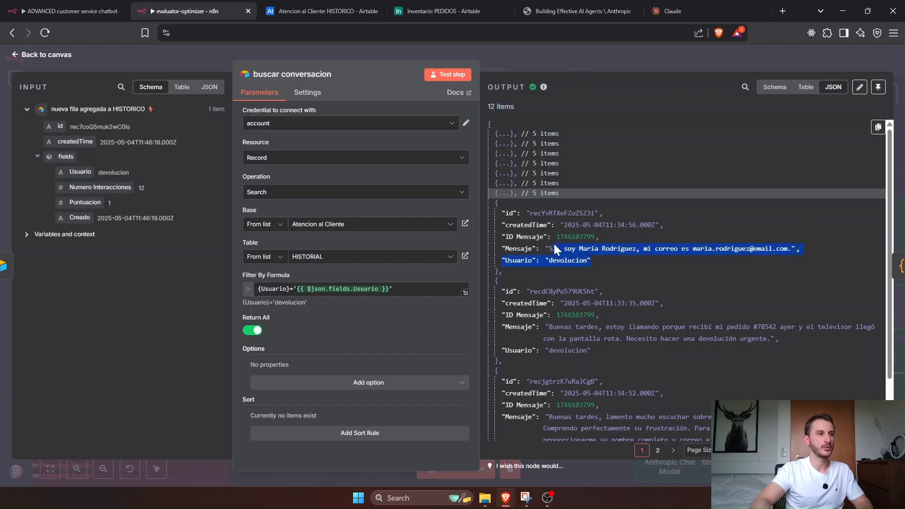
left_click(549, 58)
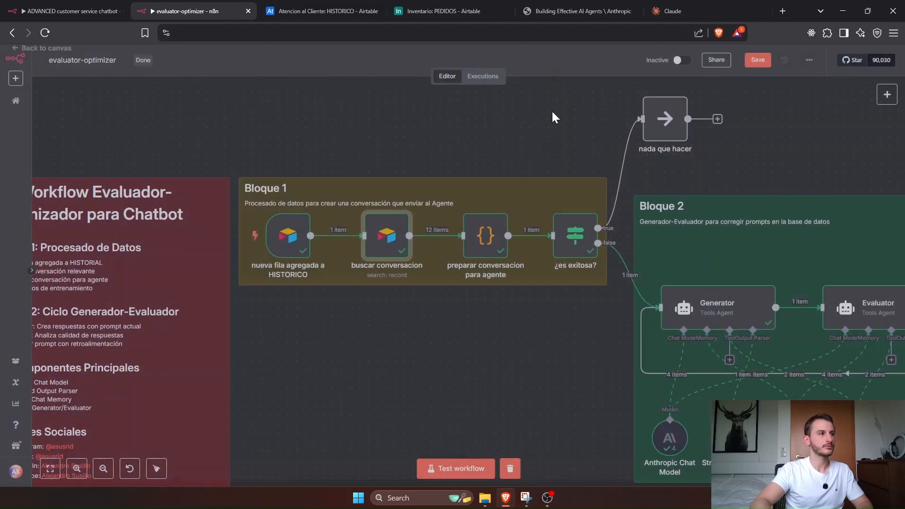
Step: Open the preparar conversacion para agente node, skim its JavaScript code from start to end, and close it
double_click(485, 234)
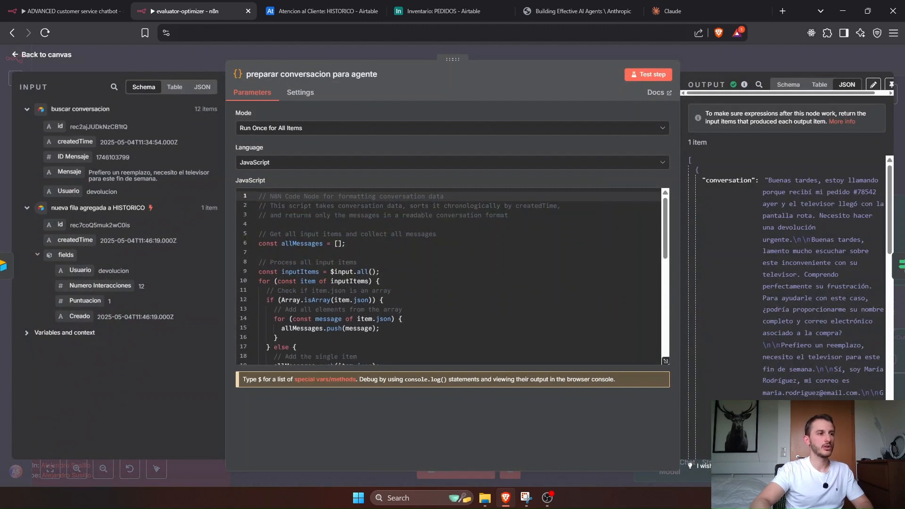
scroll(451, 276, "down", 8)
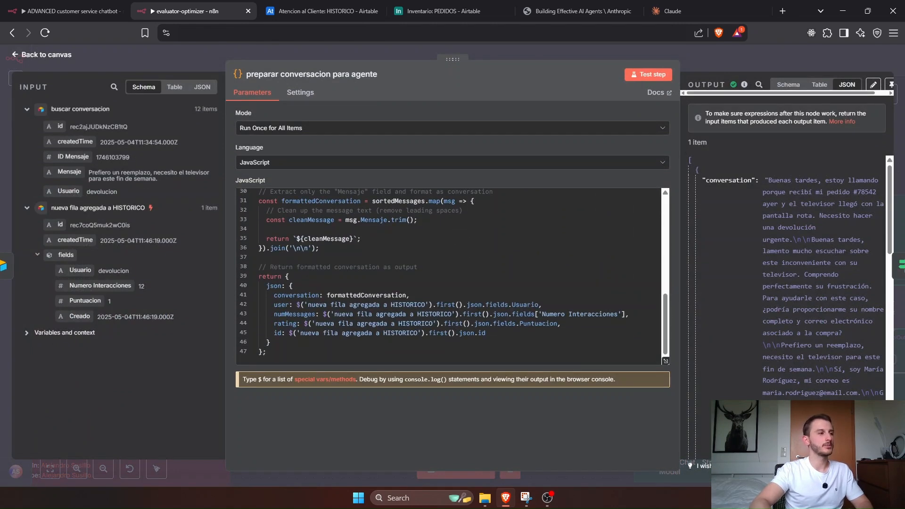
scroll(451, 276, "up", 8)
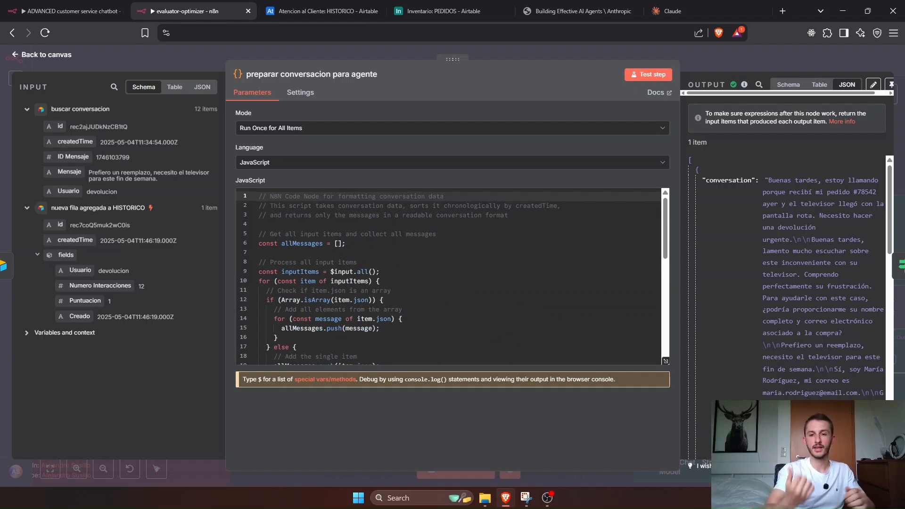
left_click(154, 55)
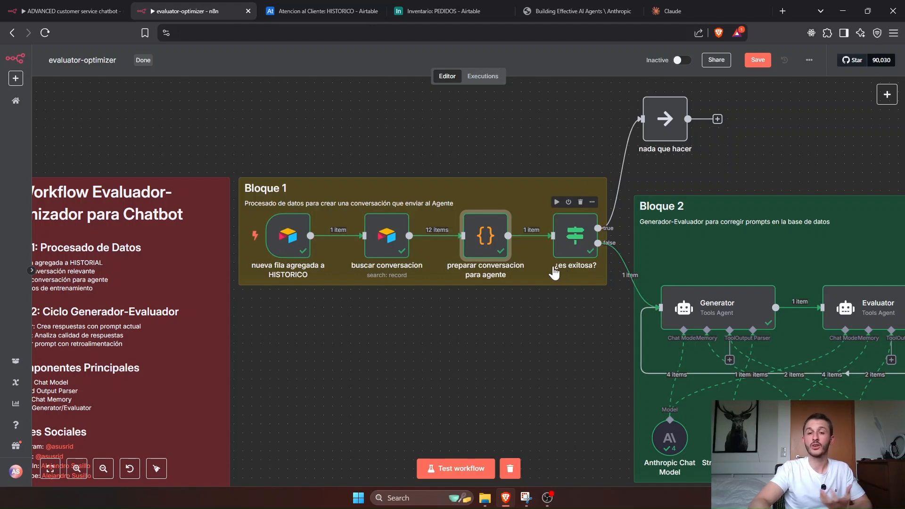
Step: Reopen the preparar conversacion para agente node, widen its output to read the conversation field, and close it
double_click(488, 243)
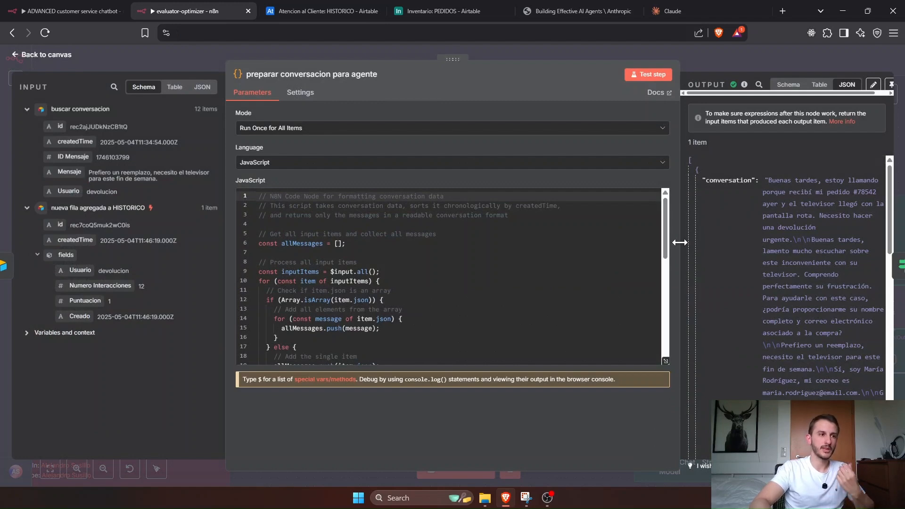
left_click_drag(680, 242, 502, 236)
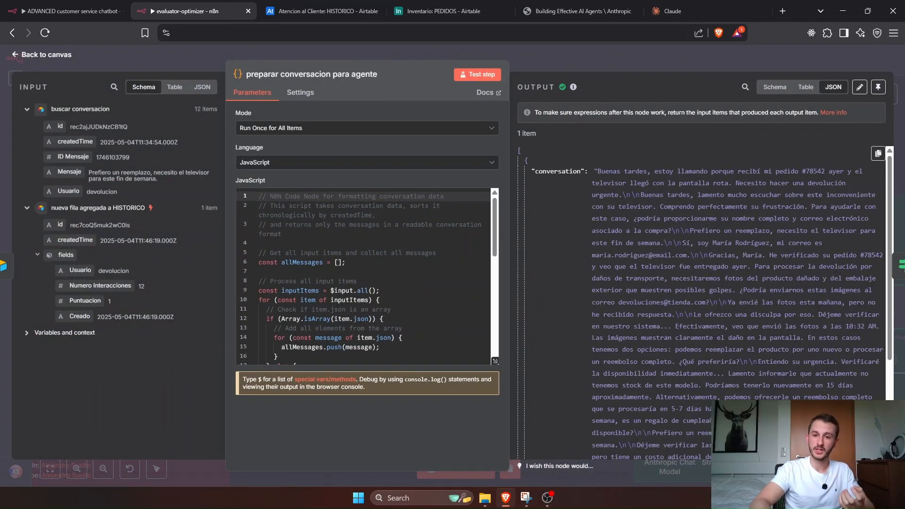
left_click(188, 58)
Step: Reopen the buscar conversacion node, review the first output record's id, createdTime, Usuario and Mensaje fields, and close it
left_click(385, 251)
key("Return")
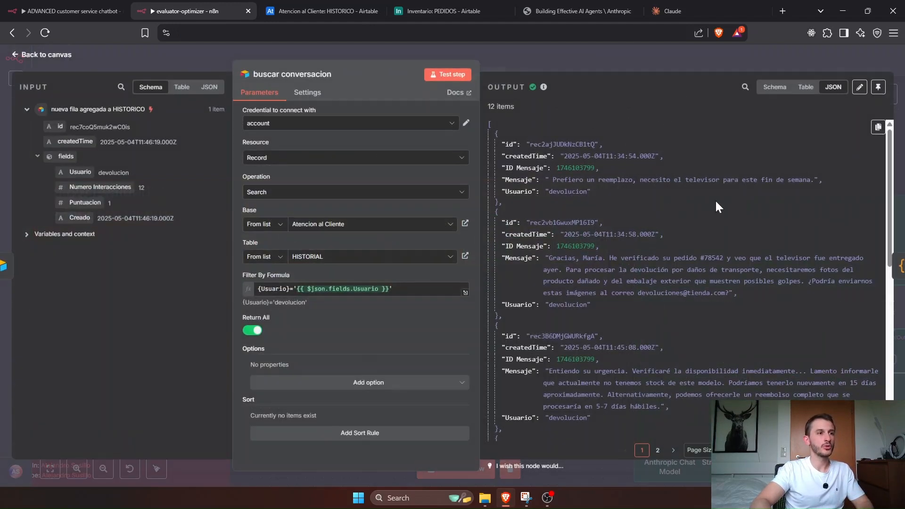
left_click_drag(620, 165, 500, 142)
left_click_drag(591, 192, 521, 191)
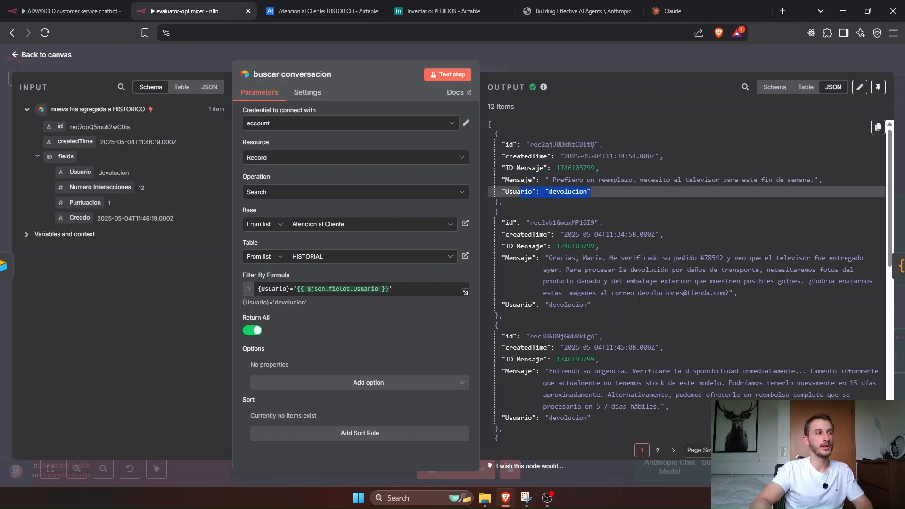
left_click_drag(854, 184, 489, 184)
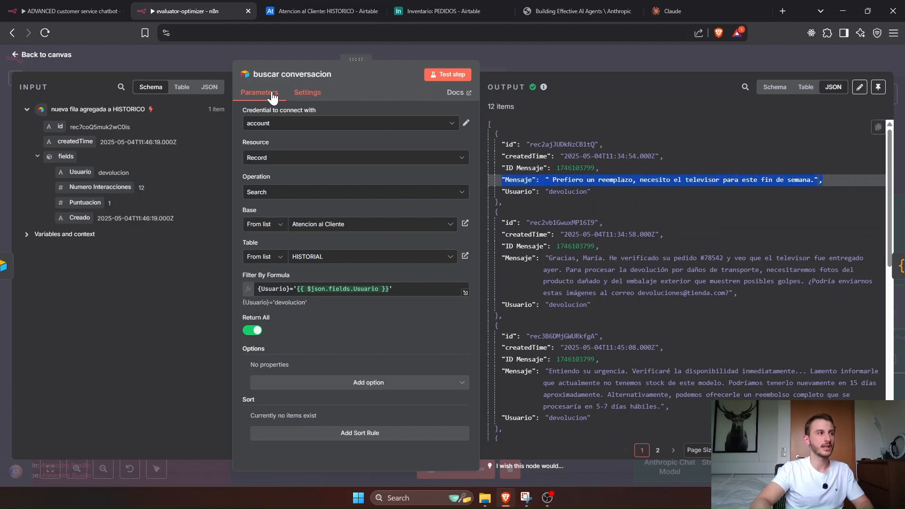
left_click(216, 65)
Step: Go back into the preparar conversacion para agente node, inspect the return block ending its JavaScript code, and close it
double_click(486, 194)
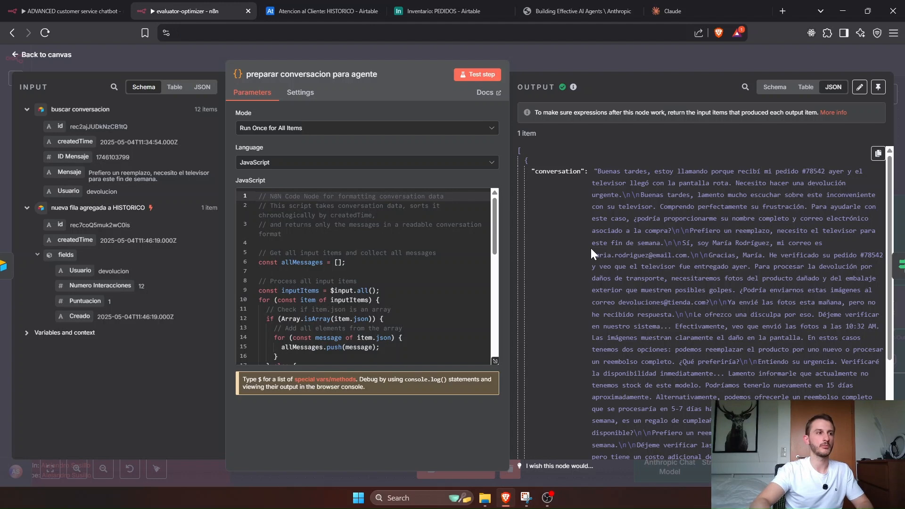
scroll(365, 278, "down", 6)
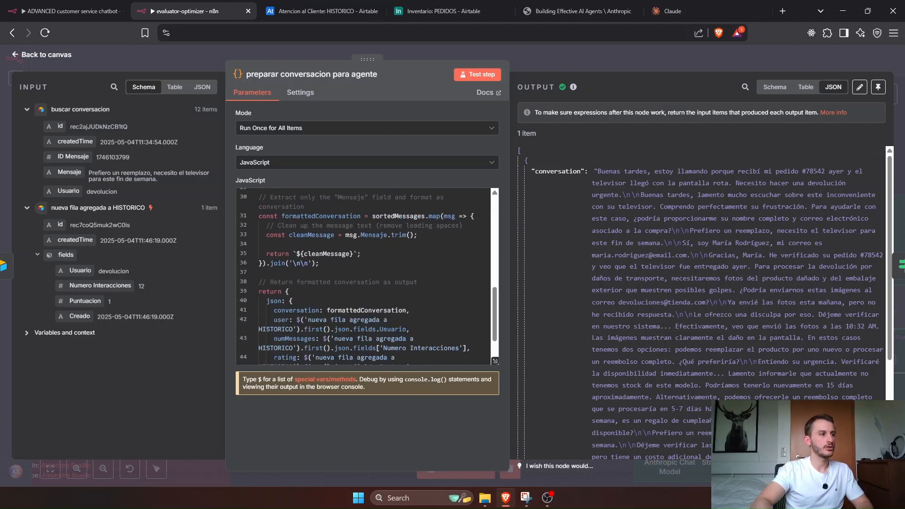
scroll(365, 278, "down", 2)
left_click_drag(268, 352, 320, 238)
left_click(320, 239)
left_click(548, 70)
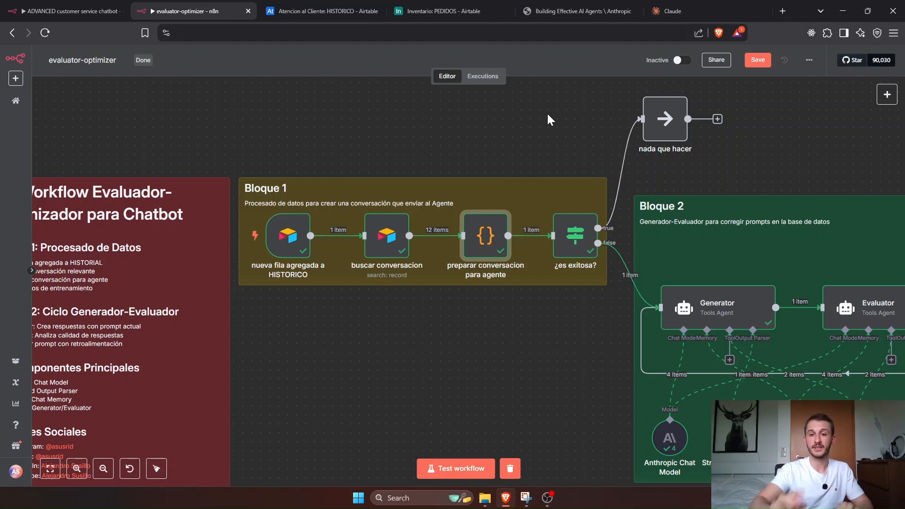
Step: Bring the ¿es exitosa? branches and the Bloque 2 Generator and Evaluator nodes into view on the canvas
left_click_drag(604, 125, 418, 124)
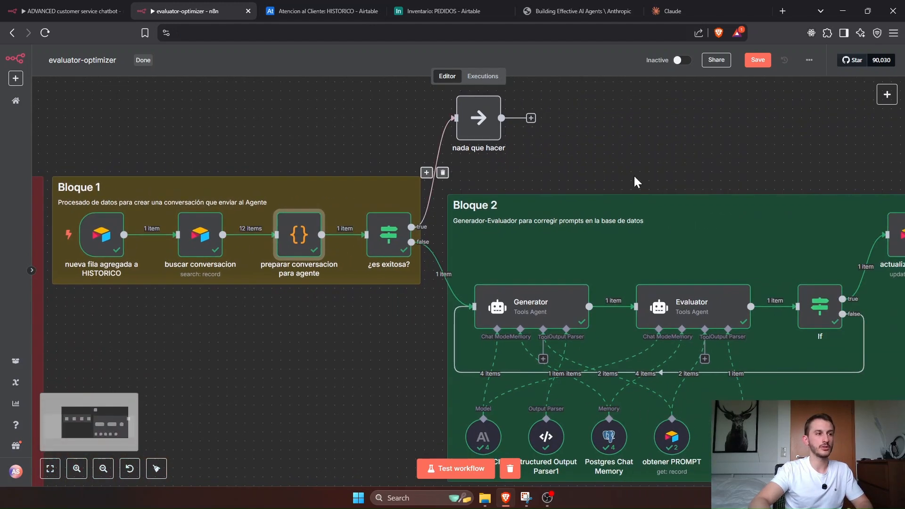
left_click_drag(653, 168, 673, 146)
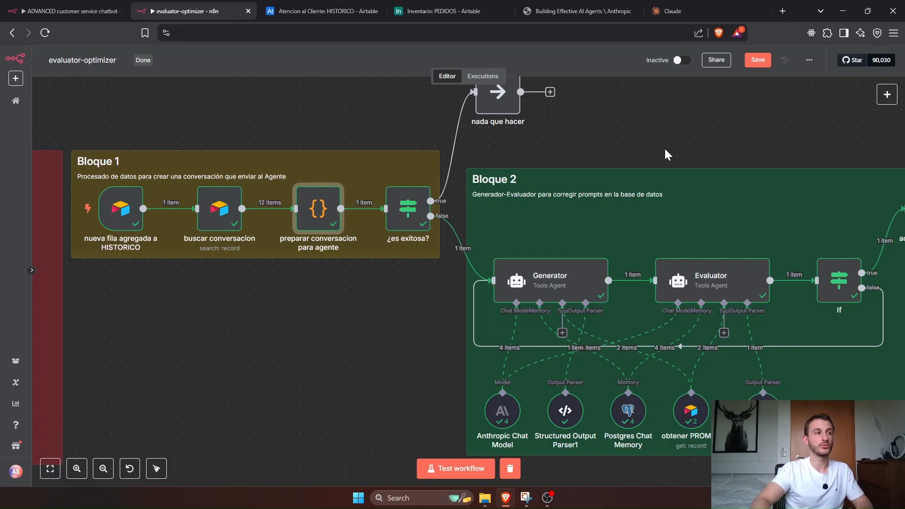
scroll(461, 279, "down", 2)
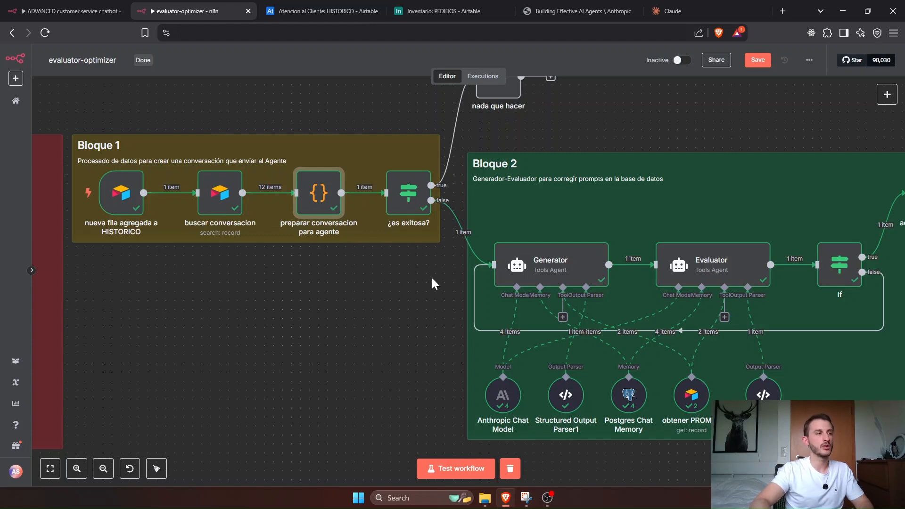
Step: Reopen the preparar conversacion para agente node, review the conversation, numMessages, rating and id fields in its output, and close it
scroll(382, 306, "left", 2)
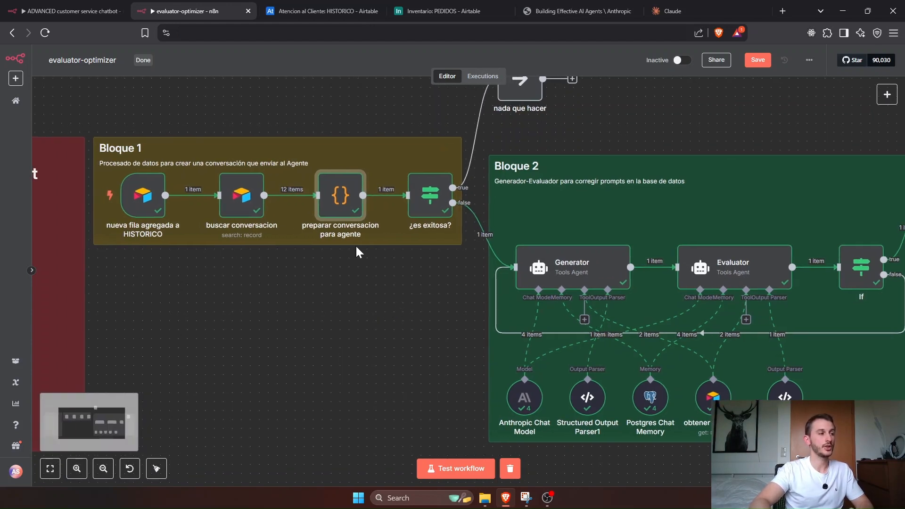
double_click(364, 196)
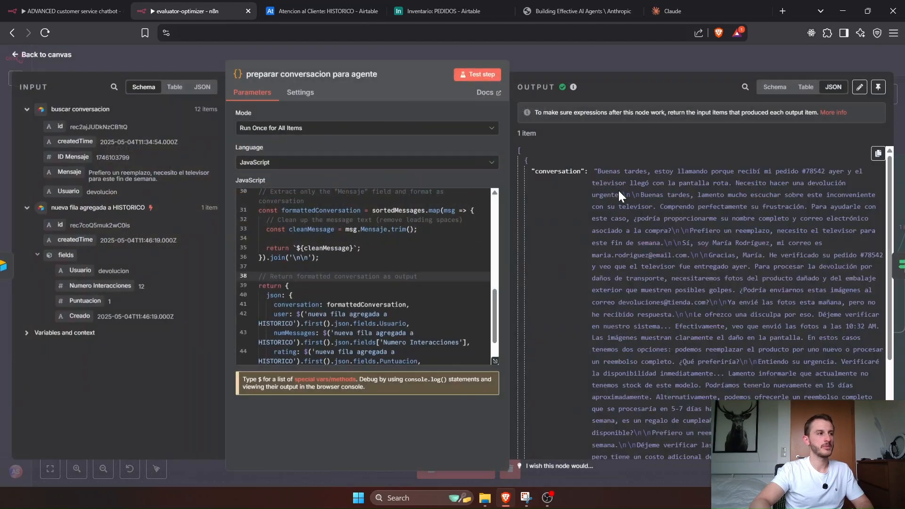
left_click(527, 165)
left_click(528, 165)
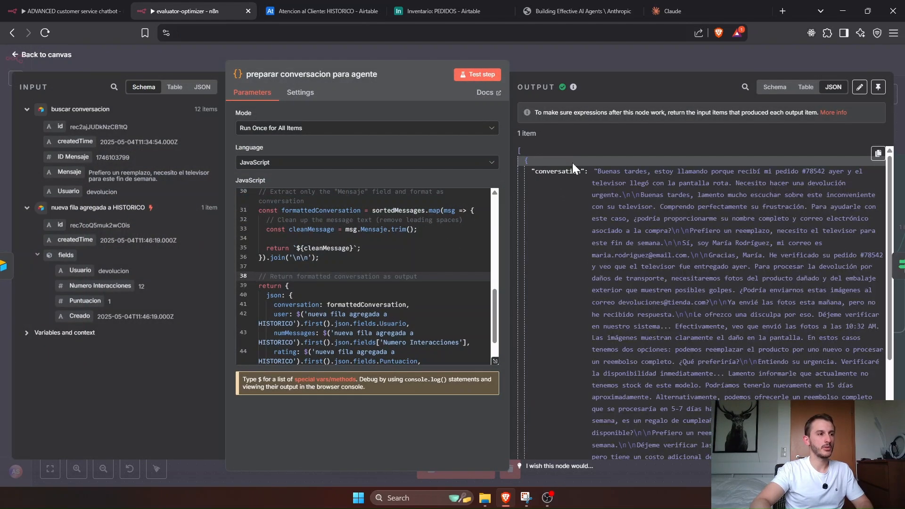
double_click(545, 172)
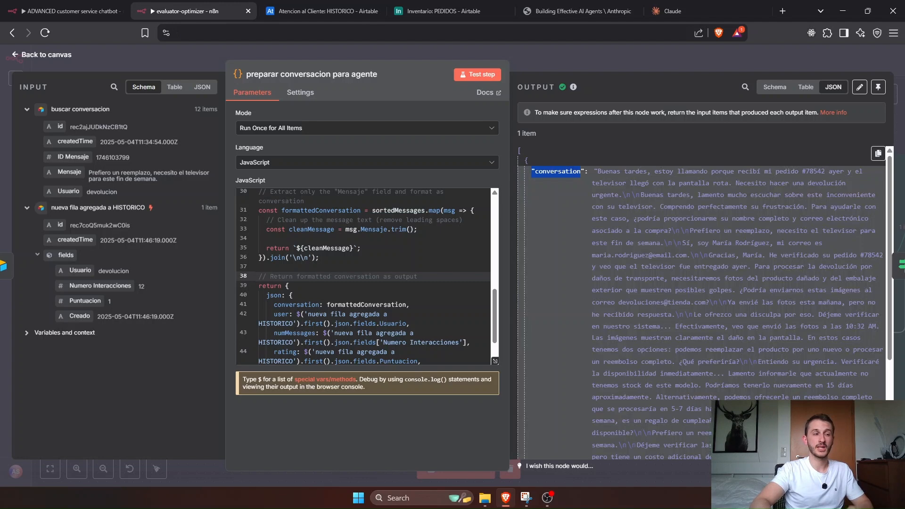
scroll(627, 222, "down", 3)
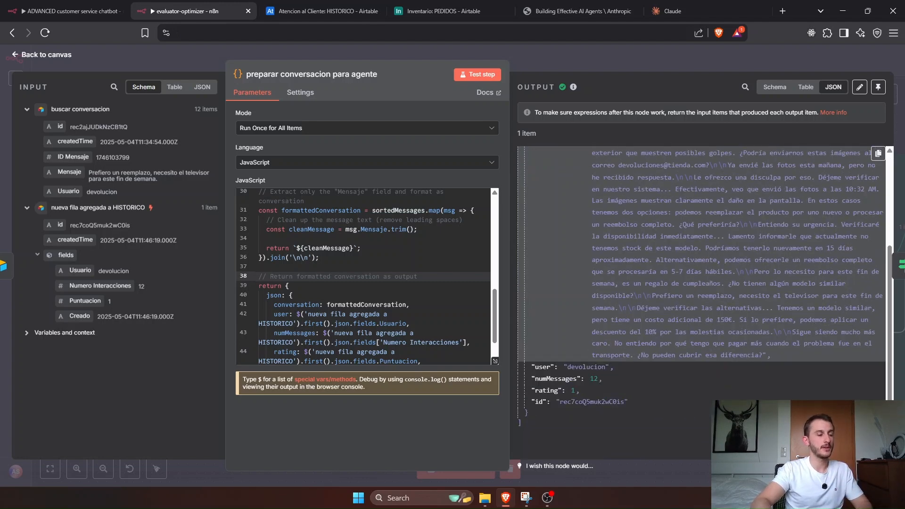
left_click_drag(531, 379, 598, 379)
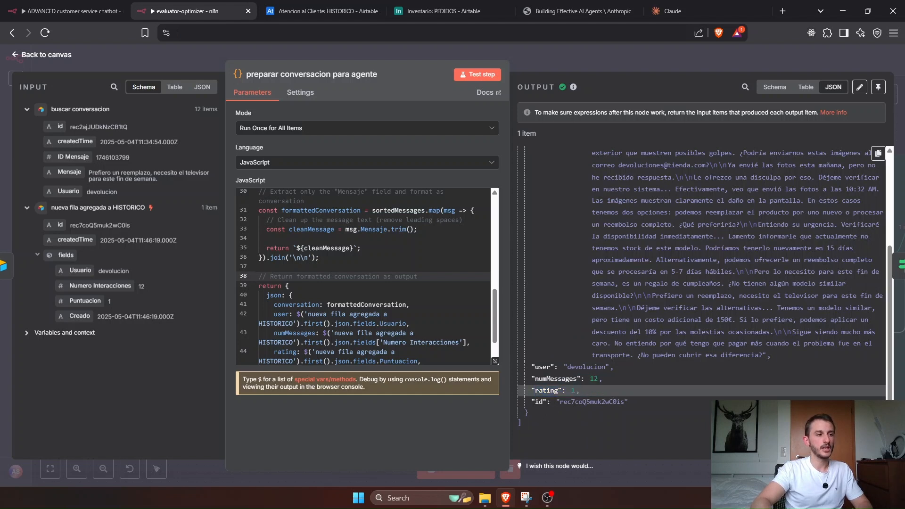
left_click_drag(531, 402, 598, 402)
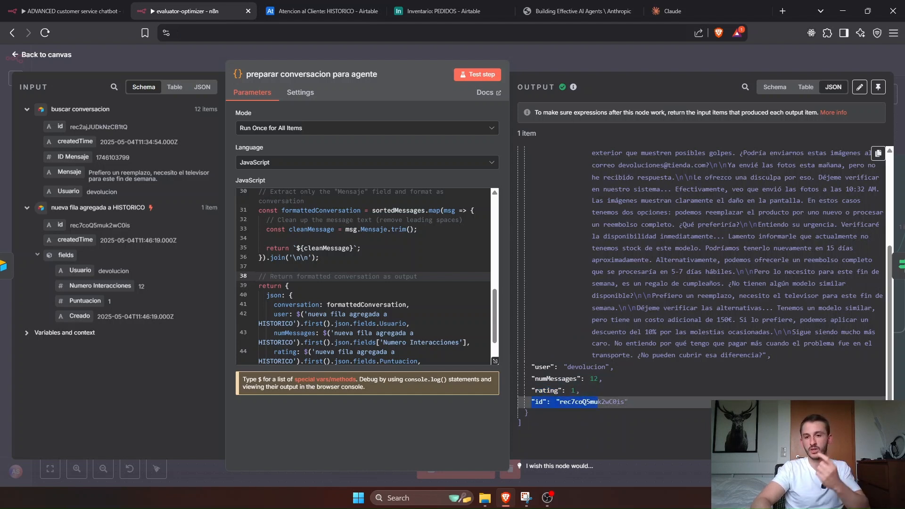
left_click_drag(531, 379, 594, 389)
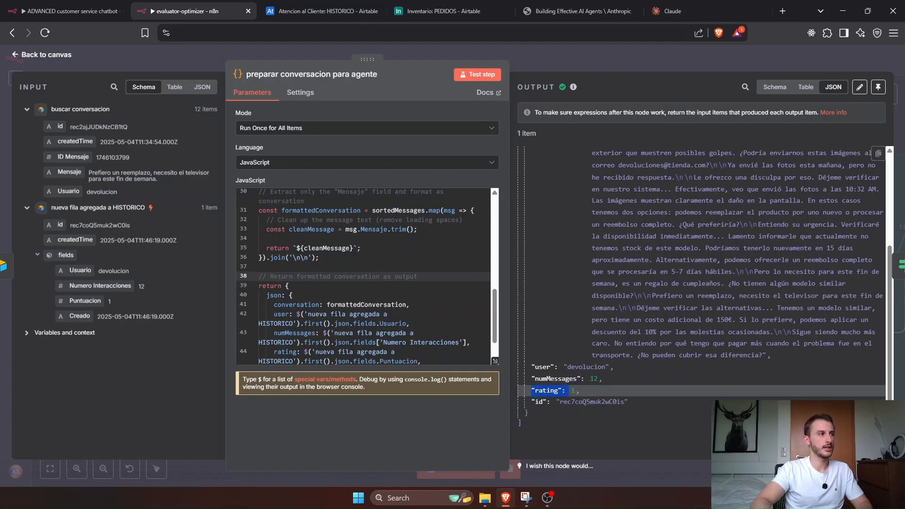
left_click(197, 58)
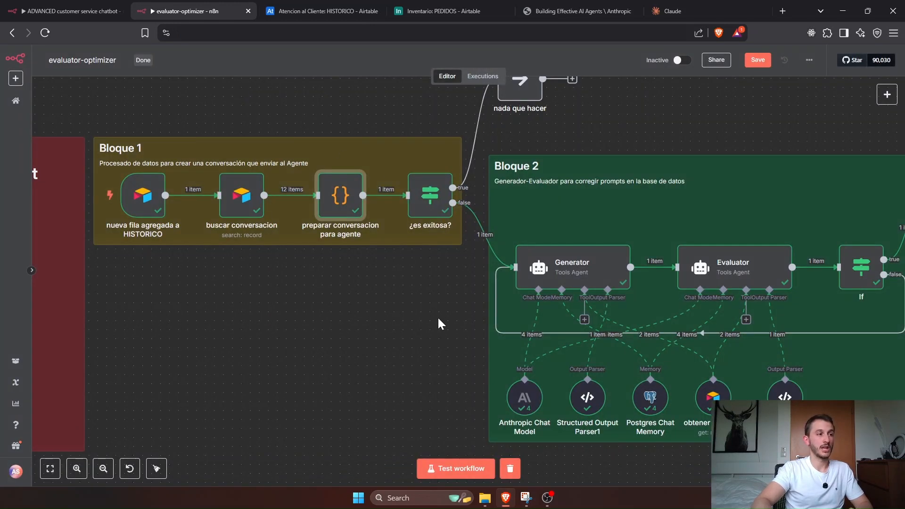
Step: Open the ¿es exitosa? node, examine its rating and numMessages conditions, and close it
left_click_drag(465, 308, 463, 322)
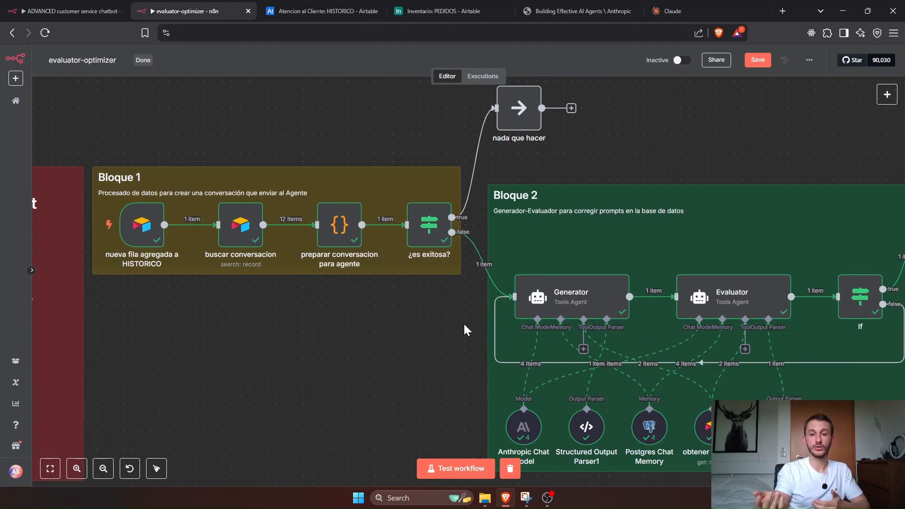
left_click(429, 223)
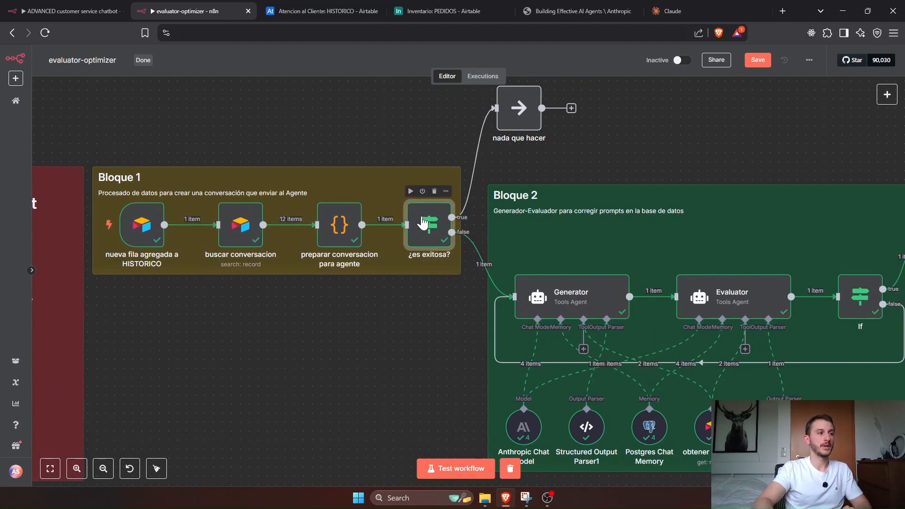
double_click(429, 222)
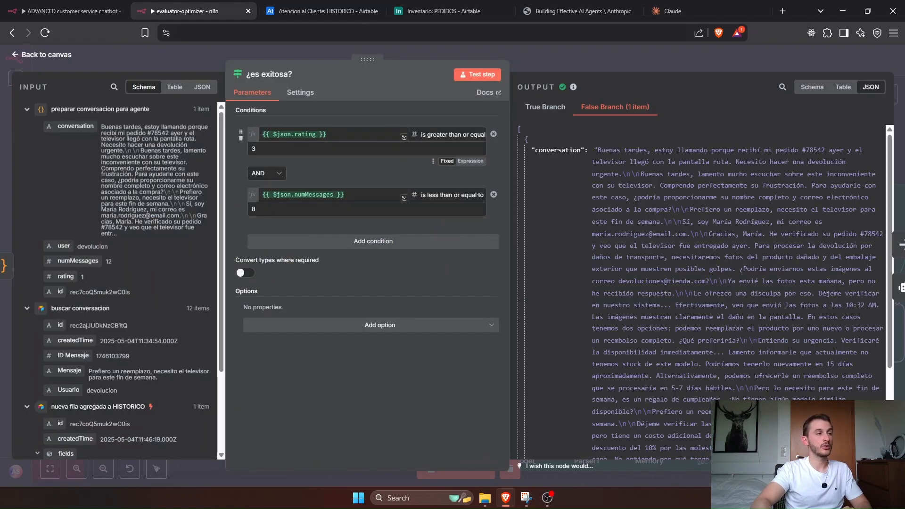
left_click(307, 134)
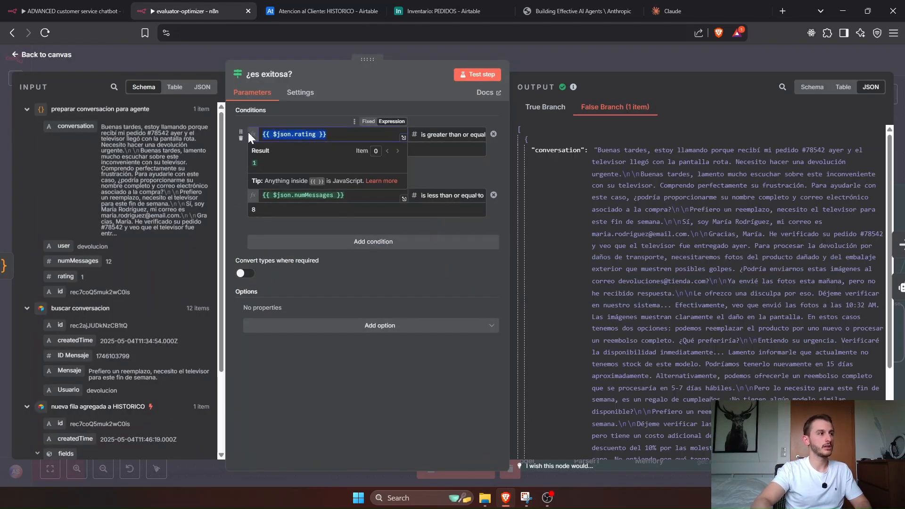
left_click(443, 111)
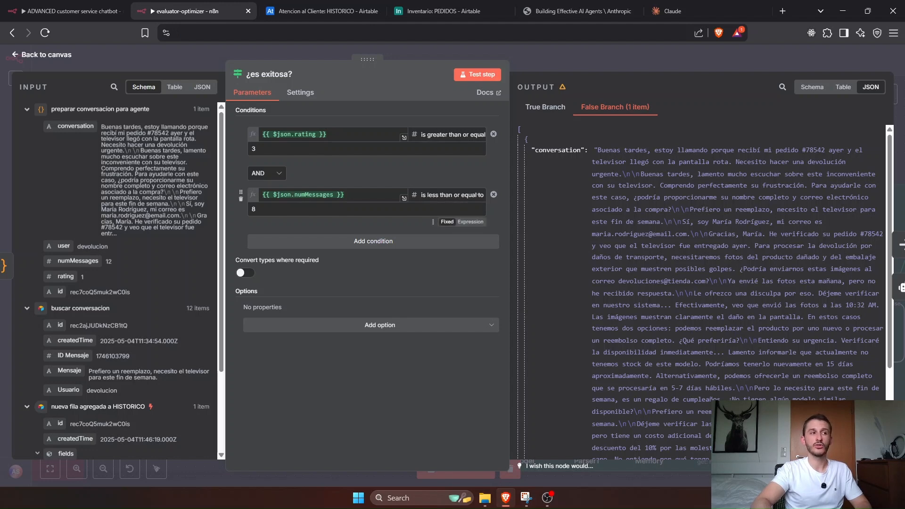
key("Escape")
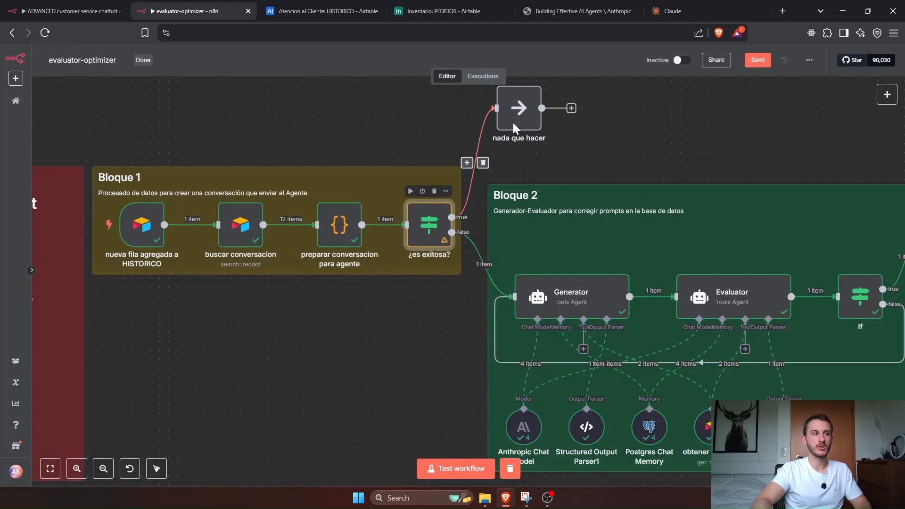
Step: Follow the false branch into Bloque 2, check which model the Anthropic Chat Model node uses, and close the node
mouse_move(482, 288)
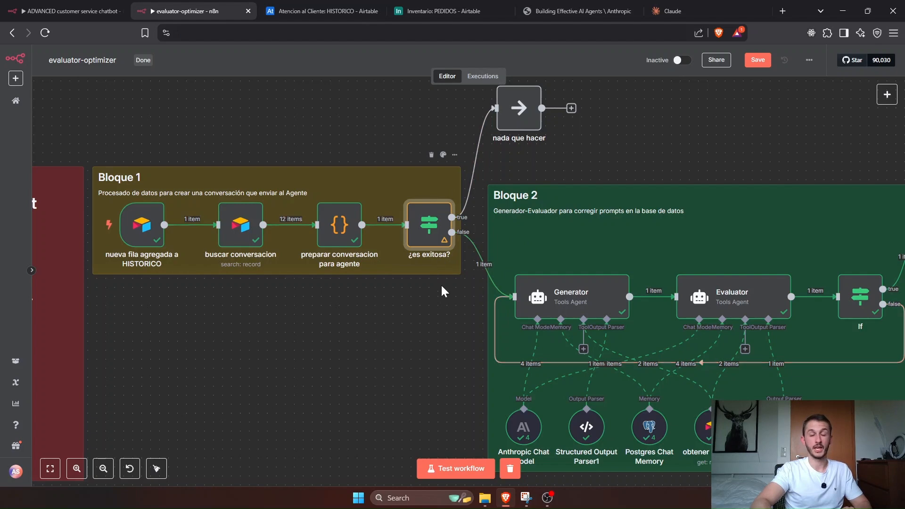
left_click(441, 339)
left_click_drag(442, 356, 338, 305)
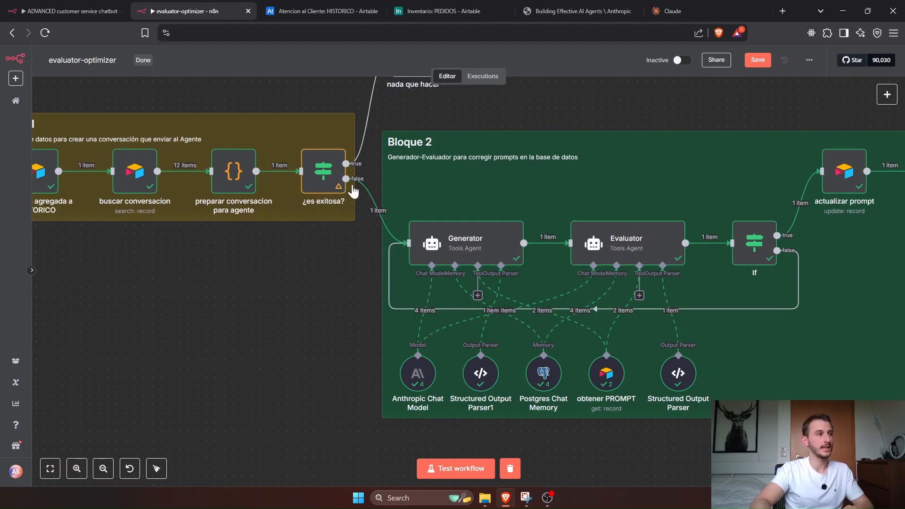
mouse_move(361, 189)
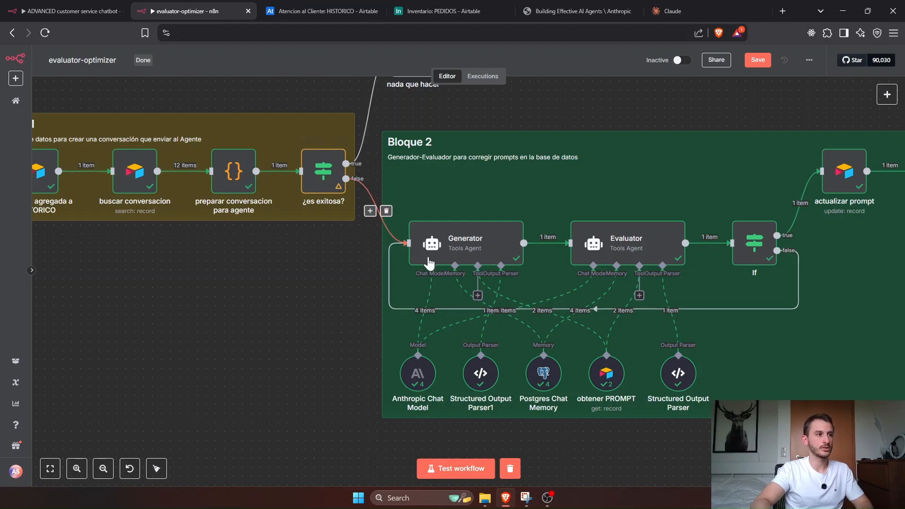
left_click_drag(312, 302, 242, 286)
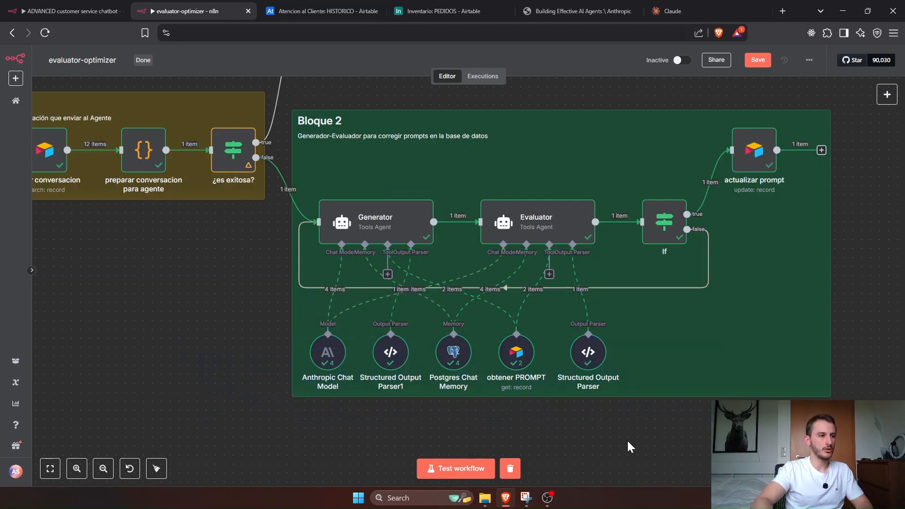
double_click(328, 362)
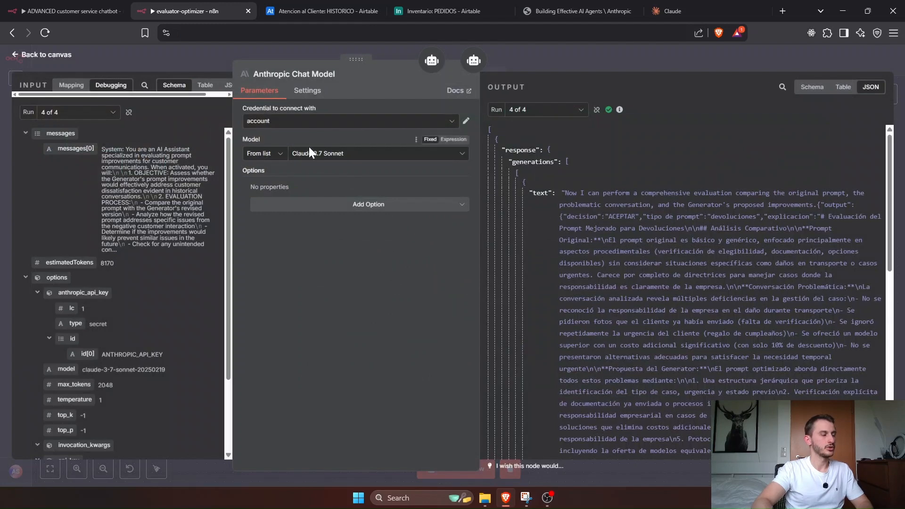
left_click(207, 64)
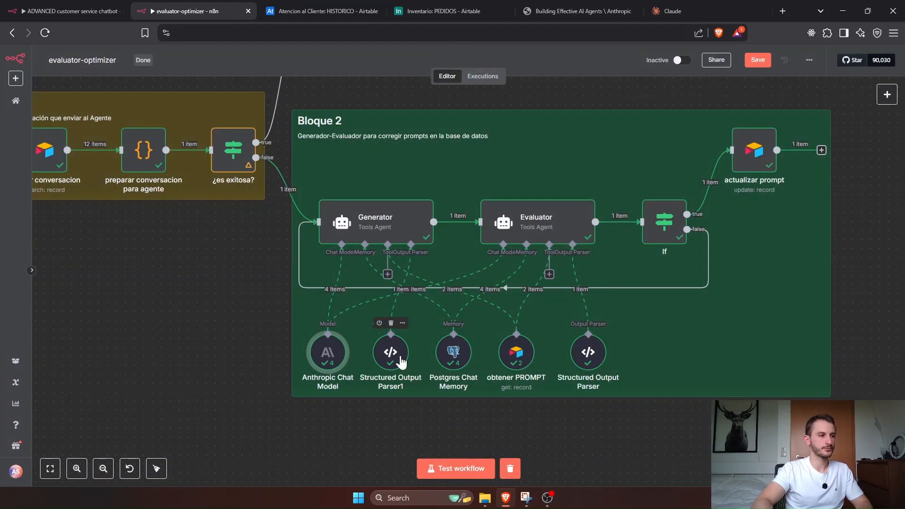
Step: Open the Structured Output Parser1 node, highlight the proposed_prompt key and its text in the JSON example, and close it
double_click(392, 353)
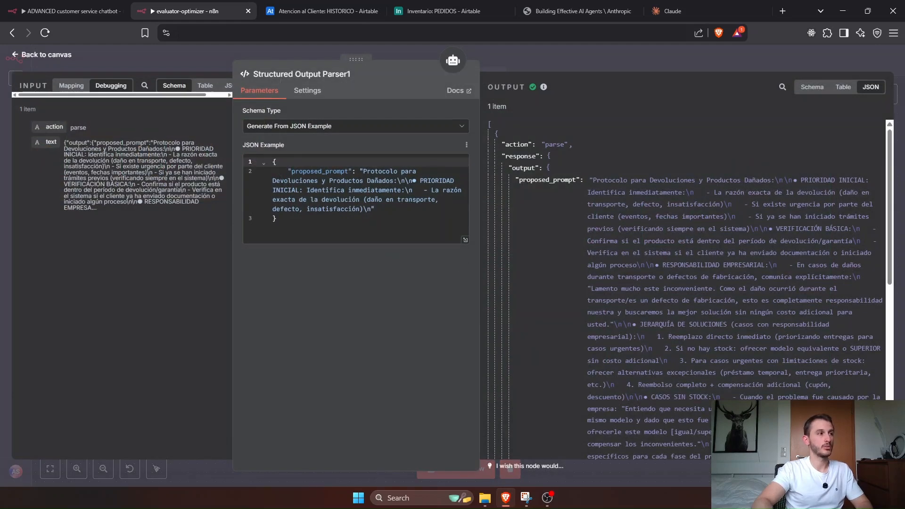
left_click_drag(288, 171, 376, 209)
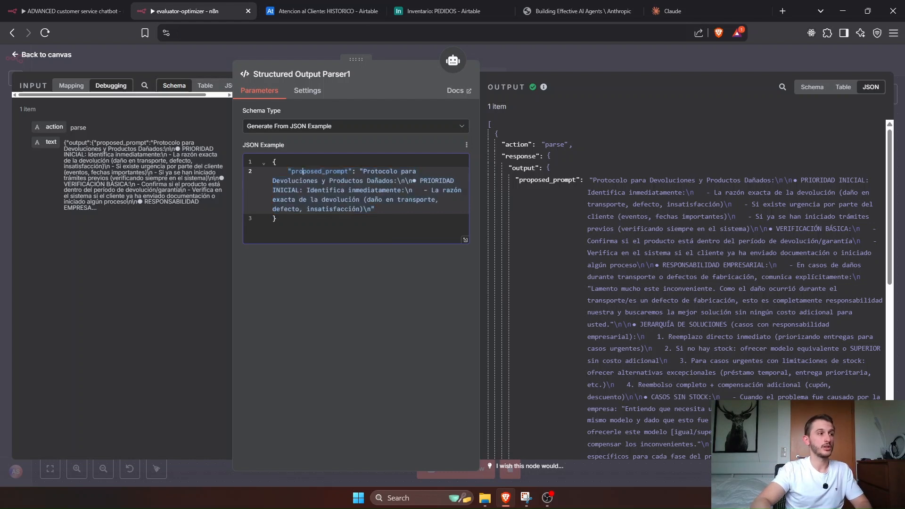
double_click(320, 172)
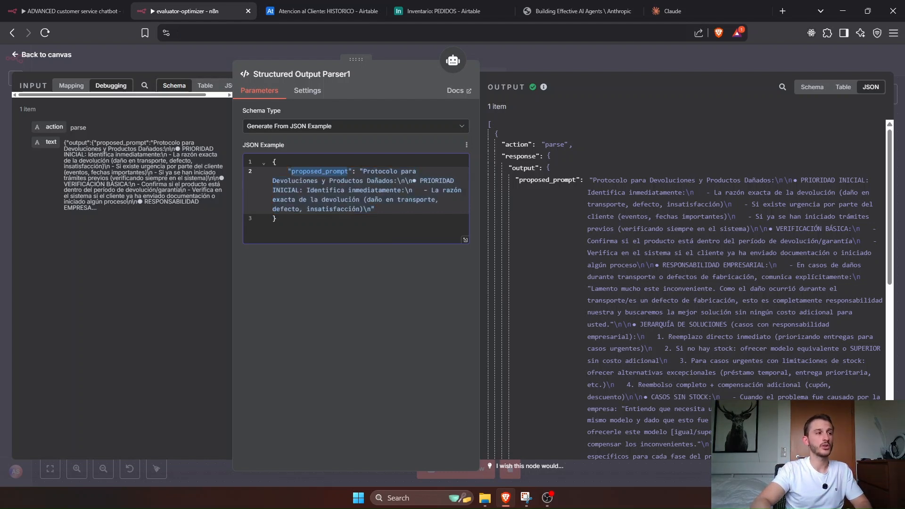
left_click_drag(345, 171, 376, 209)
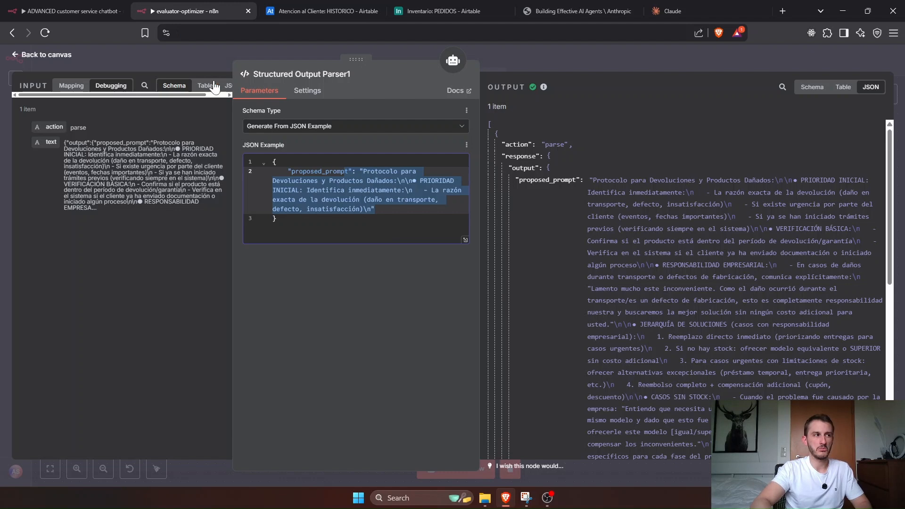
left_click(204, 62)
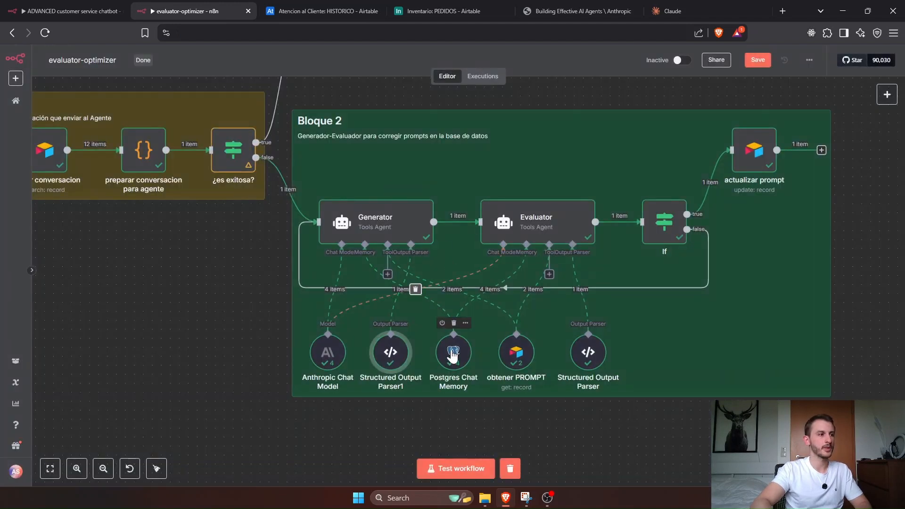
Step: Open the Postgres Chat Memory node, review its session key and table name, and close it
left_click(449, 357)
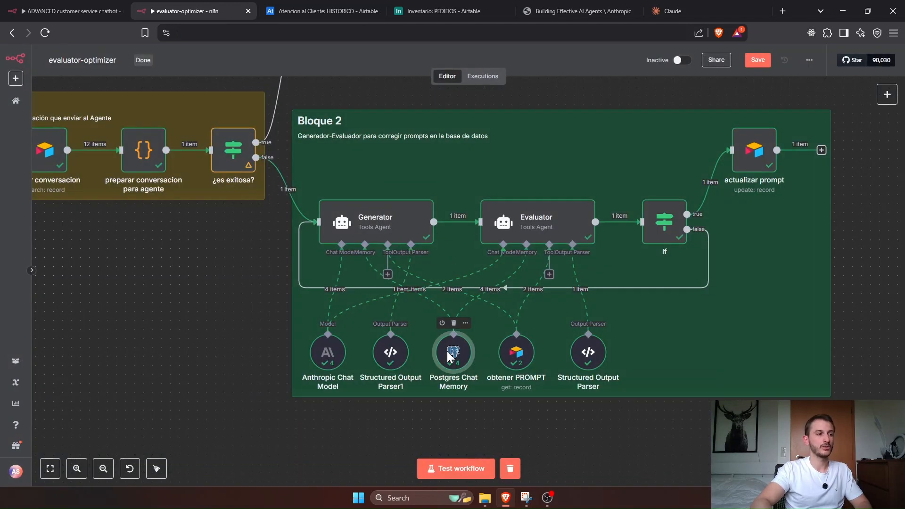
double_click(447, 352)
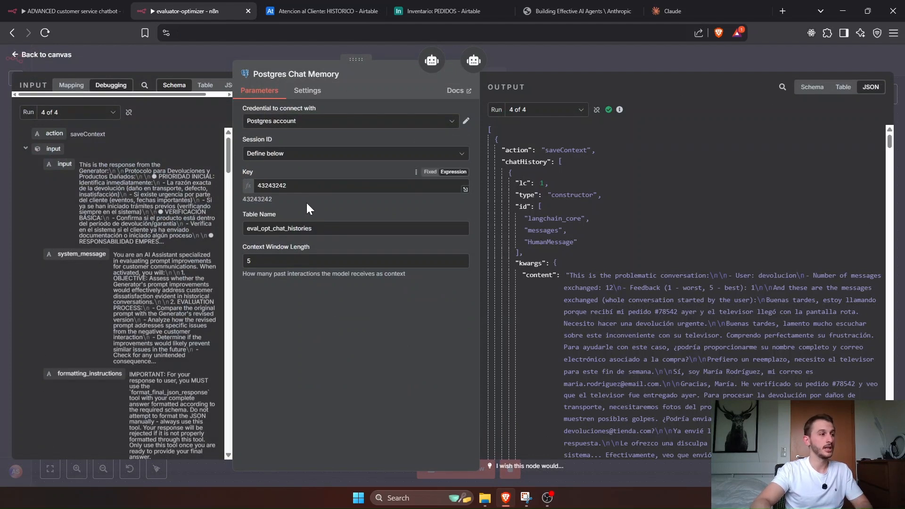
left_click_drag(312, 228, 256, 220)
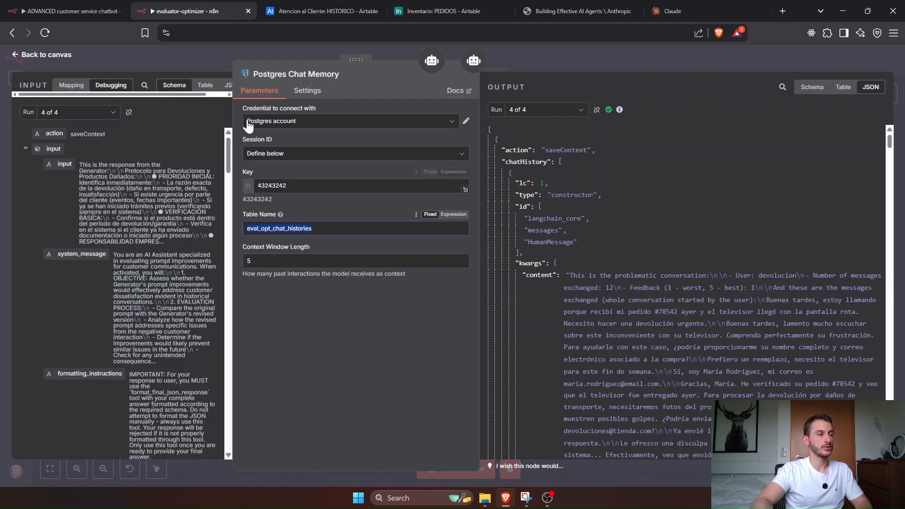
left_click(214, 63)
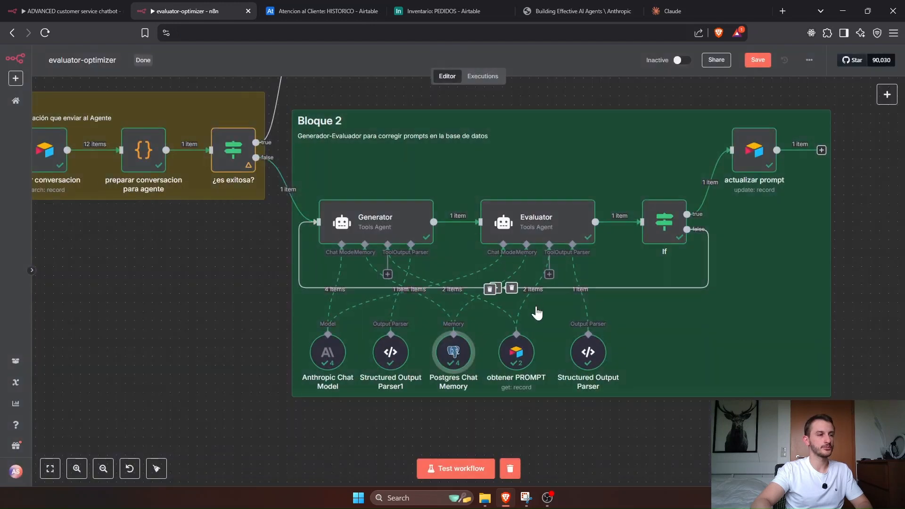
Step: Open the obtener PROMPT node, enlarge its Description field to read the tool instructions and prompt record IDs, and close it
double_click(514, 353)
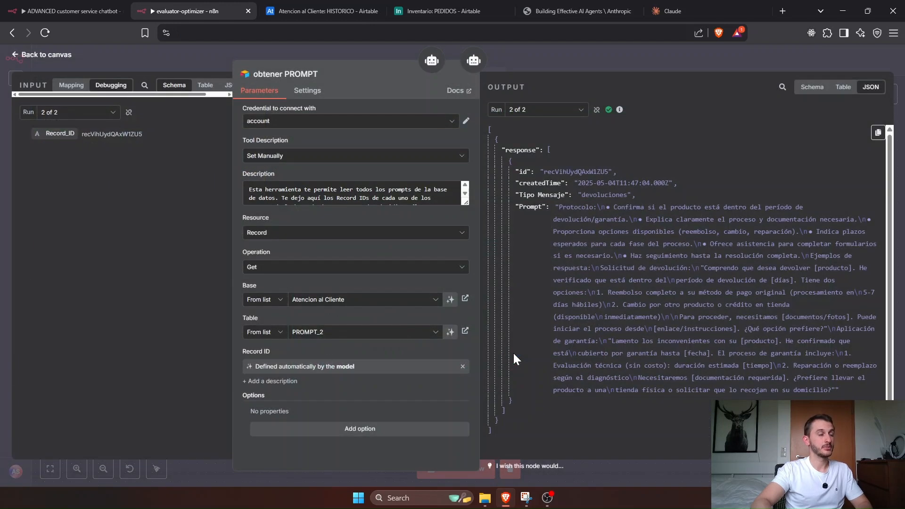
left_click_drag(467, 209, 606, 279)
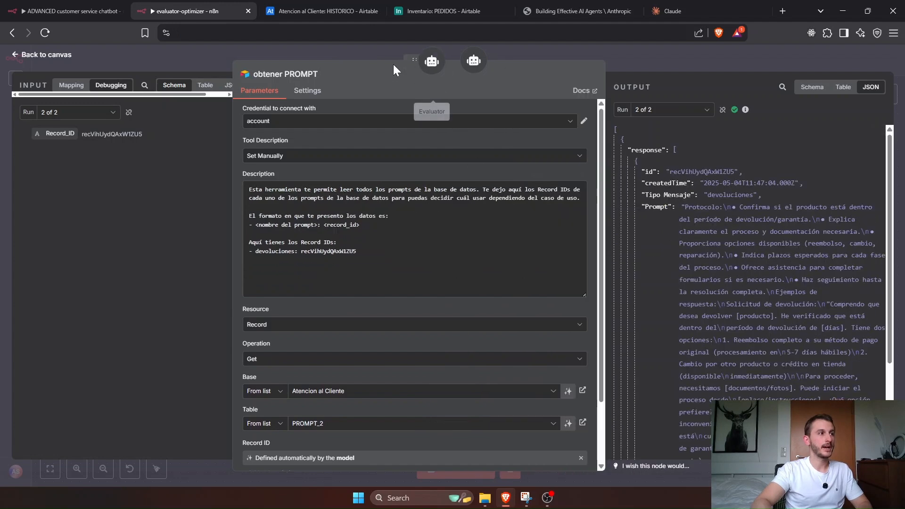
left_click_drag(403, 61, 351, 62)
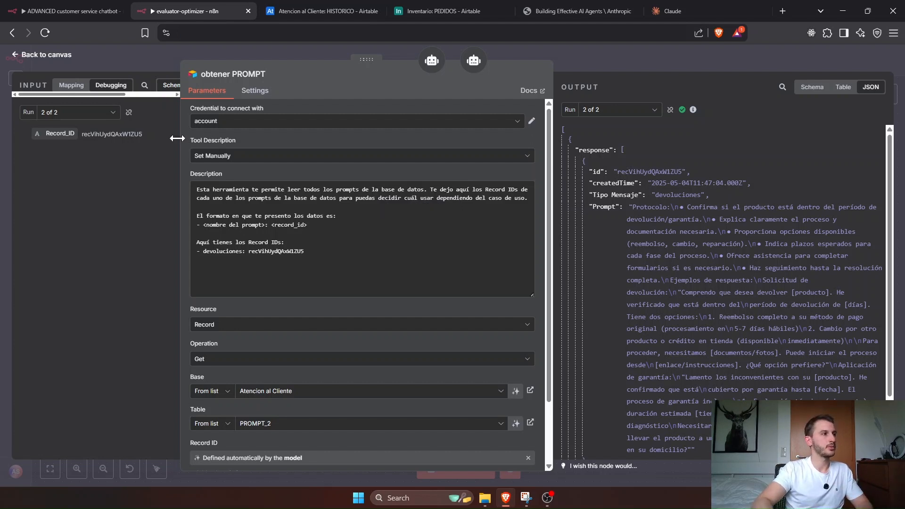
left_click_drag(178, 140, 239, 141)
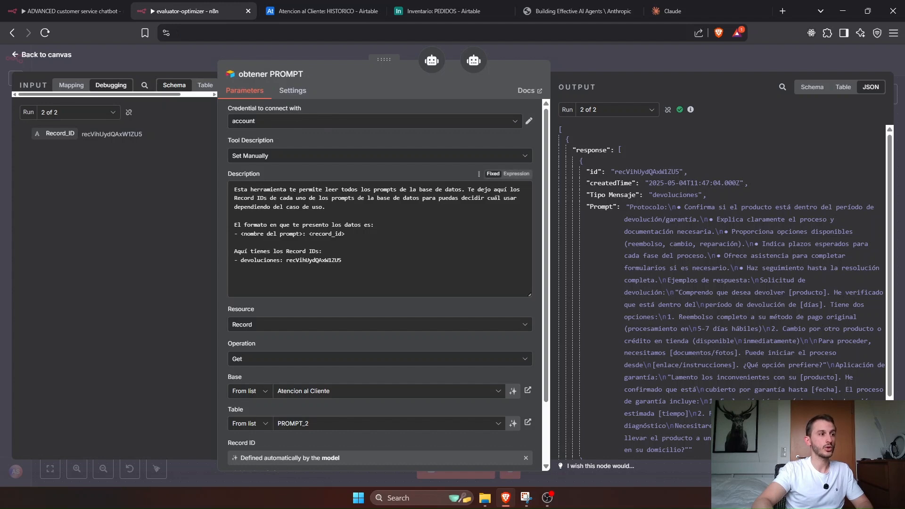
key("Escape")
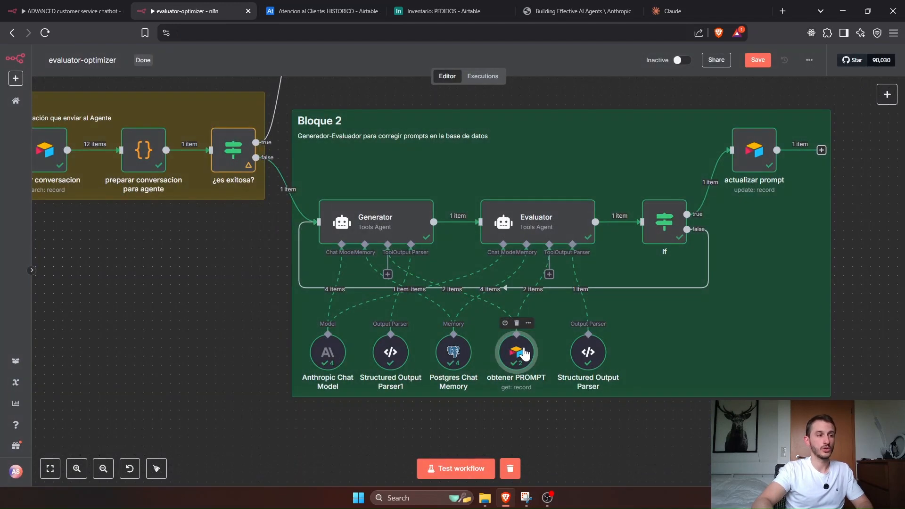
Step: Open the obtener PROMPT node, keep its Tool Description on Set Manually, and highlight the Description's opening paragraph and its format and Record IDs sections
double_click(507, 349)
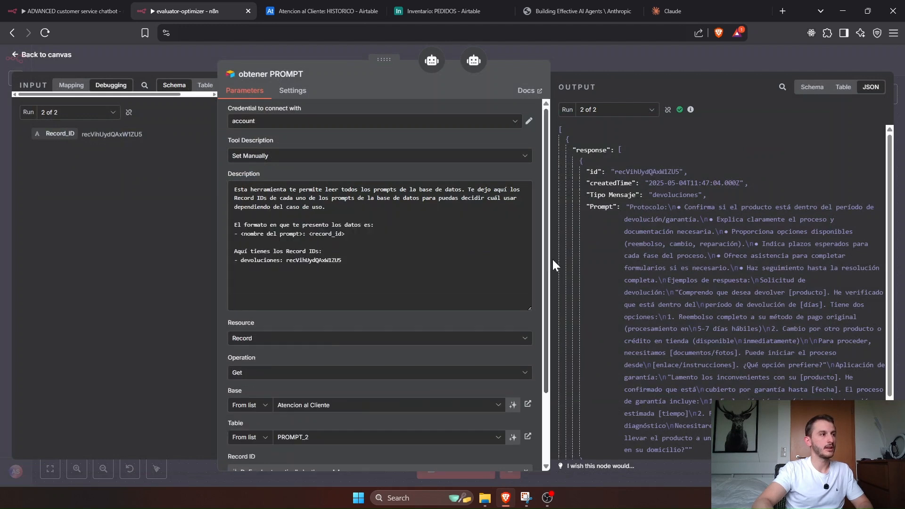
left_click(455, 156)
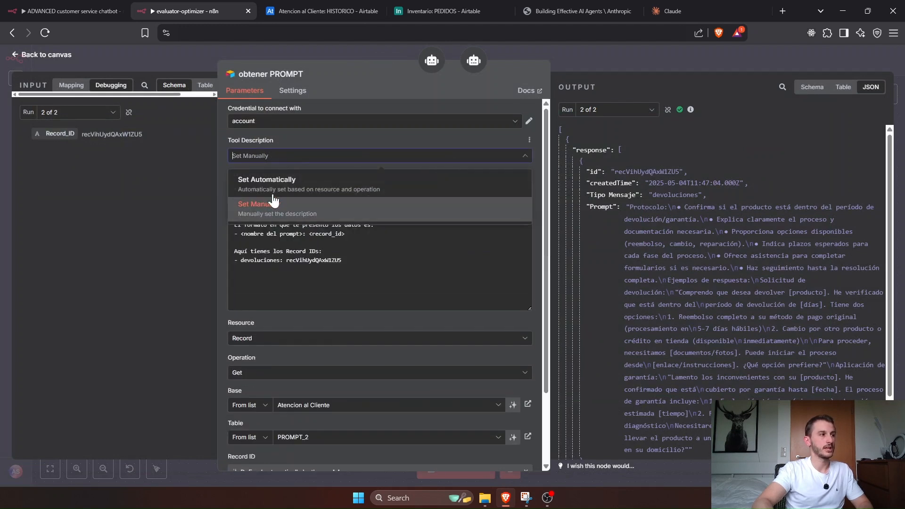
left_click(259, 204)
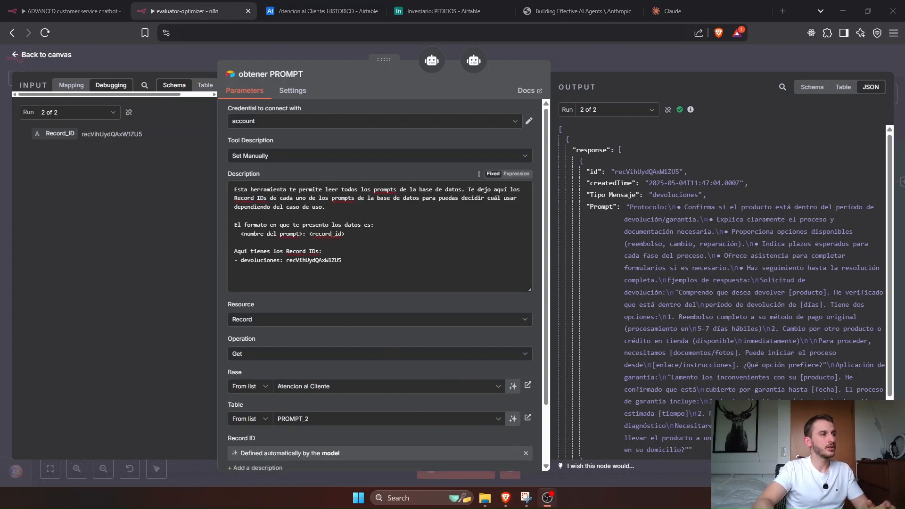
triple_click(325, 198)
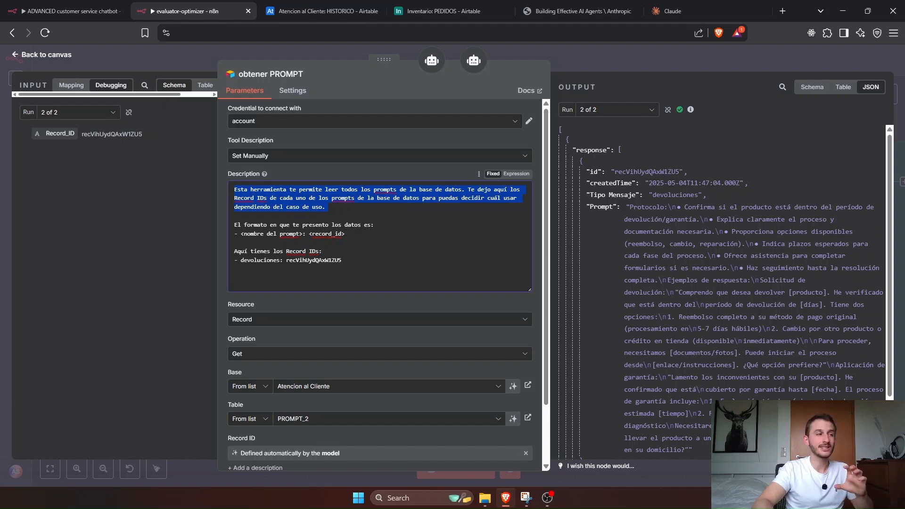
left_click_drag(342, 260, 234, 225)
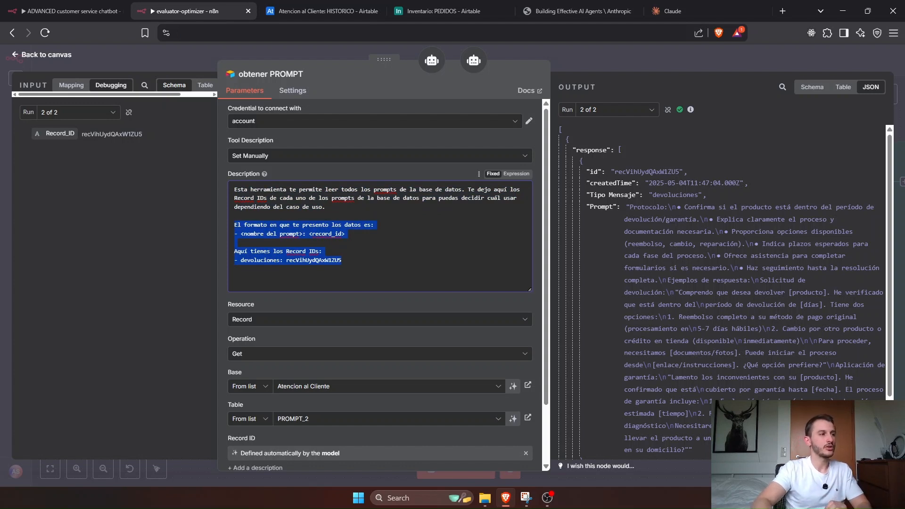
left_click(301, 251)
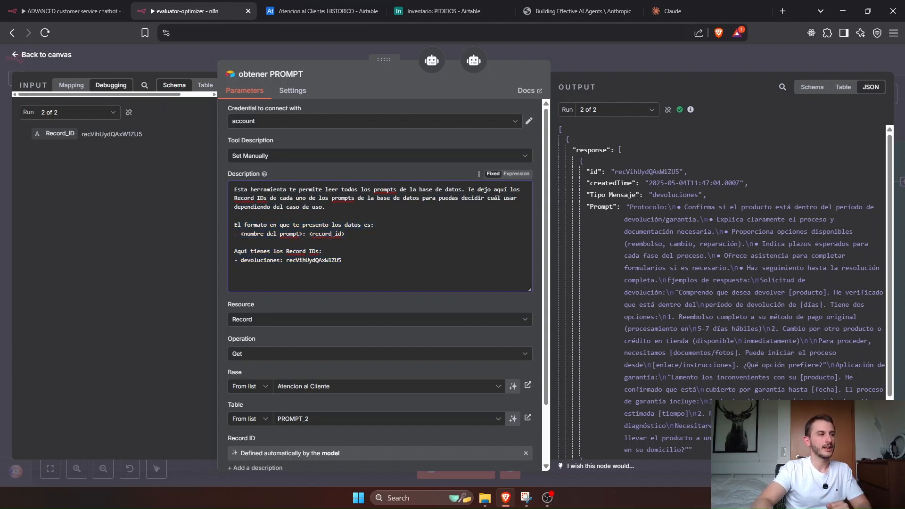
left_click_drag(342, 260, 234, 225)
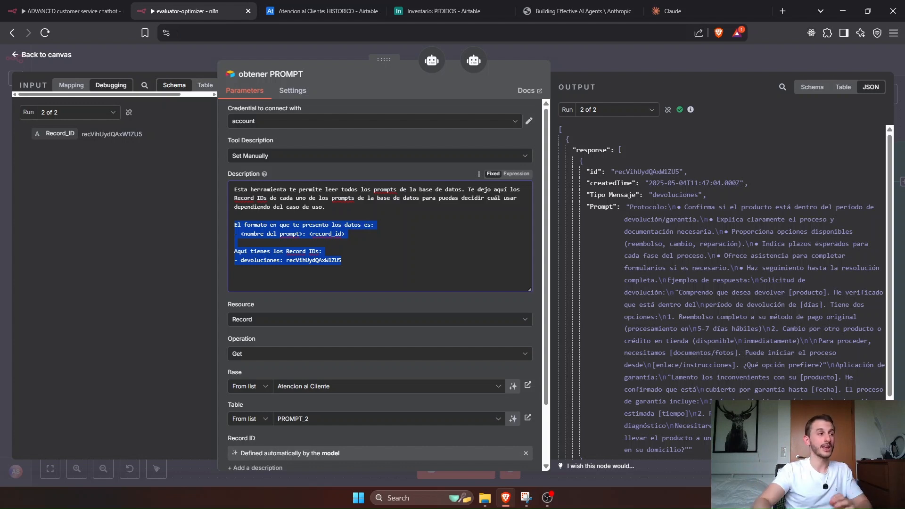
Step: Review the node's base, table and Record ID settings, and highlight the devoluciones name and its record ID in the Description
scroll(283, 203, "down", 2)
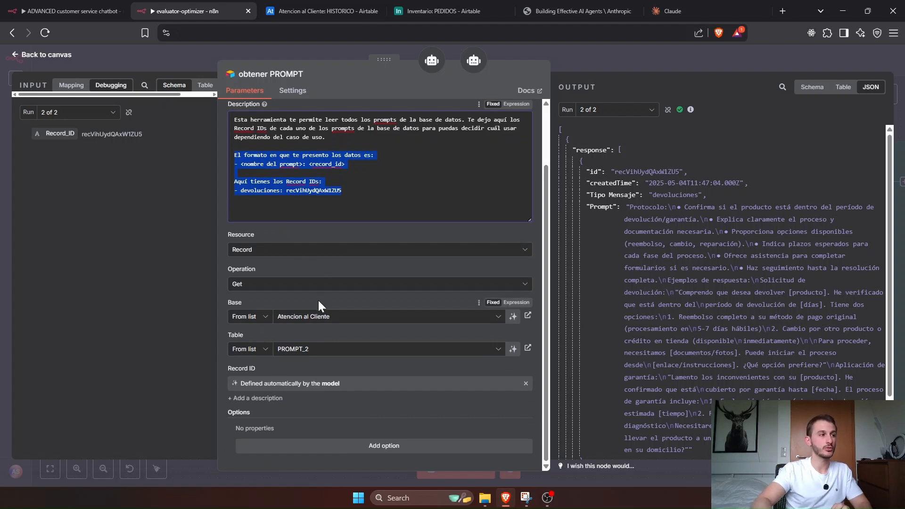
double_click(314, 191)
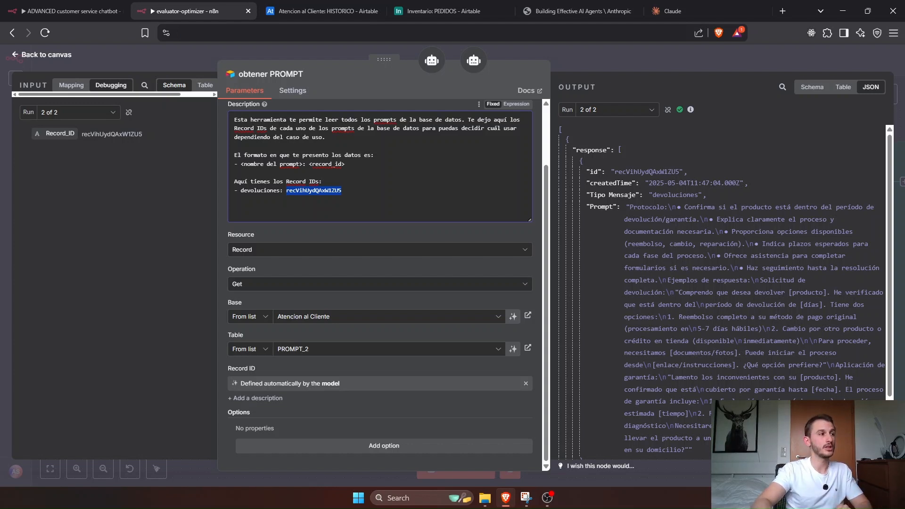
scroll(380, 236, "up", 1)
scroll(380, 236, "down", 1)
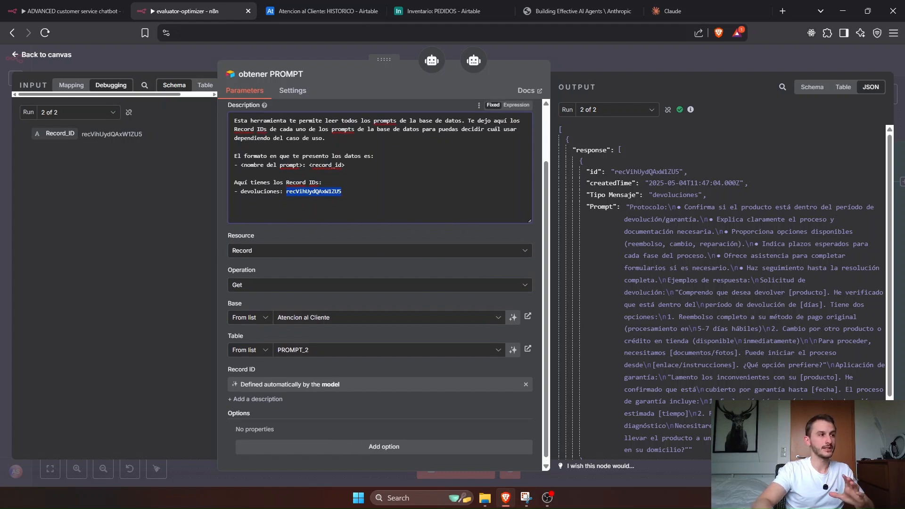
scroll(380, 236, "up", 1)
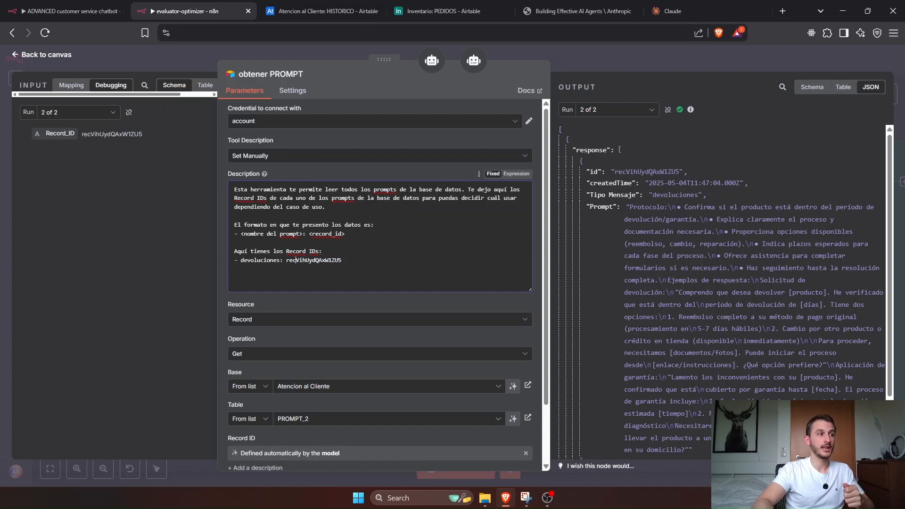
double_click(260, 261)
left_click(342, 260)
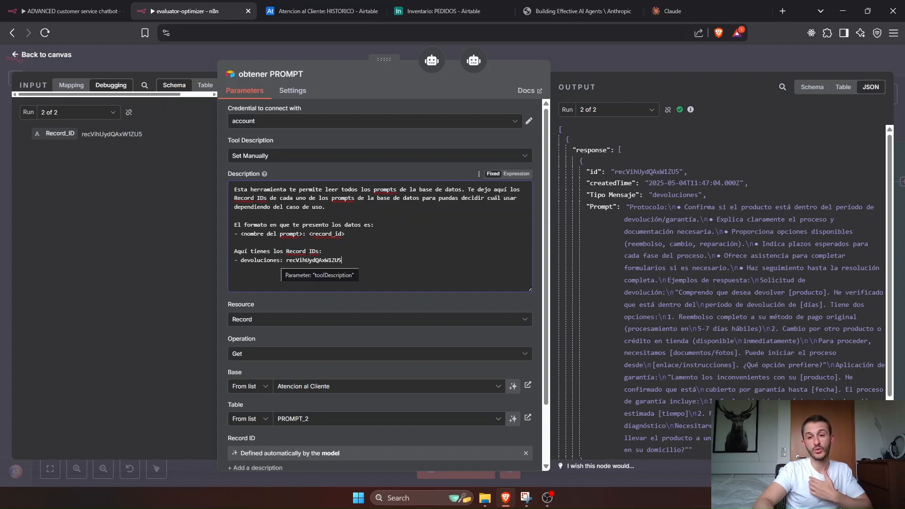
left_click_drag(342, 261, 228, 265)
double_click(260, 260)
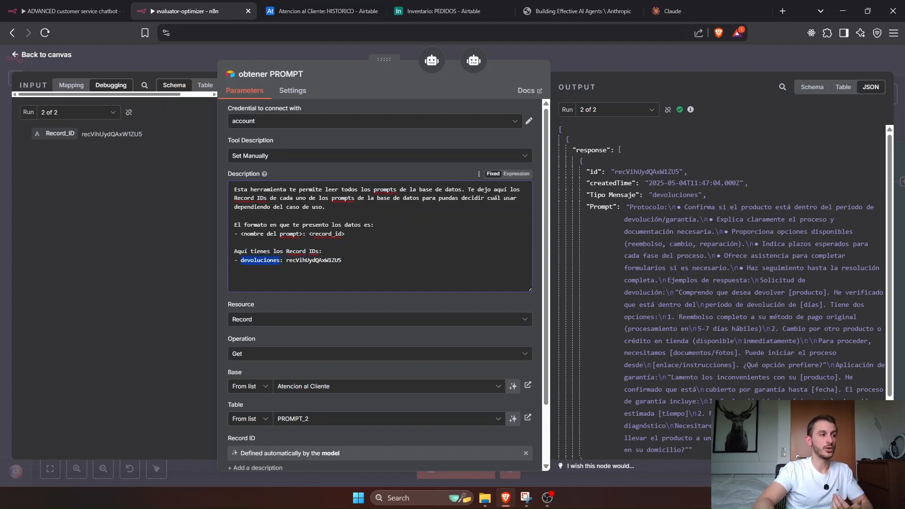
double_click(314, 260)
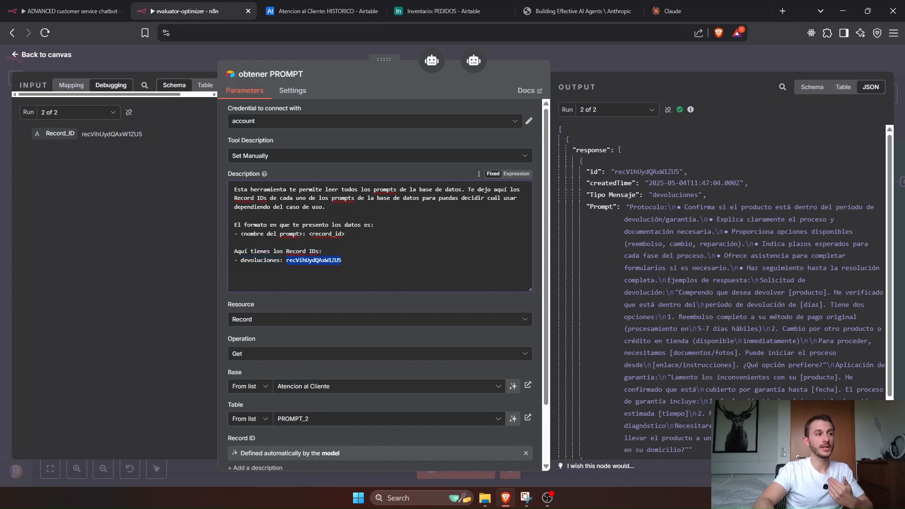
left_click(341, 260)
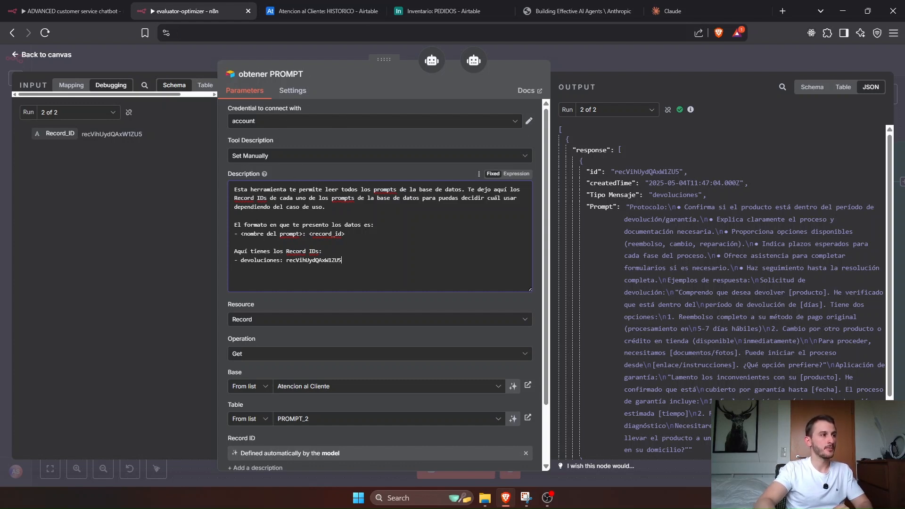
Step: Highlight the Description's opening instructions, the "Aquí tienes los Record IDs" line, and the devoluciones entry's name and ID
left_click_drag(241, 189, 315, 198)
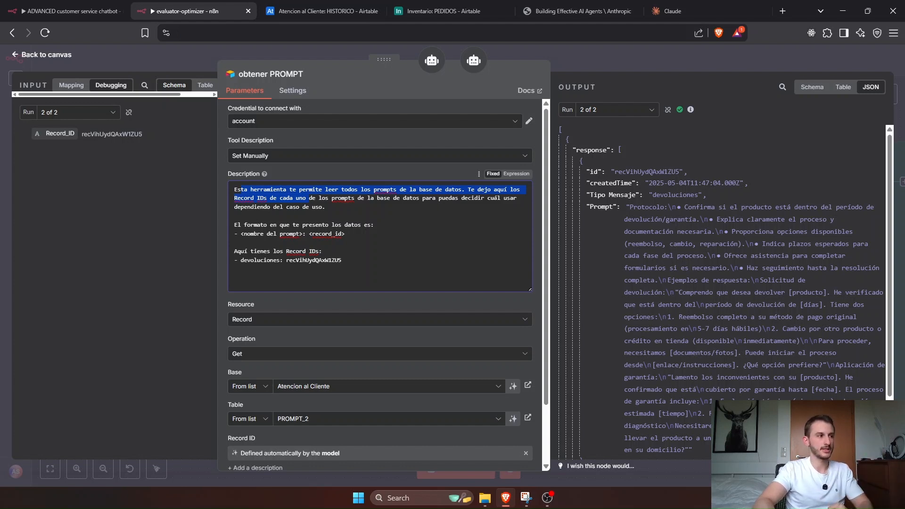
left_click_drag(234, 251, 319, 251)
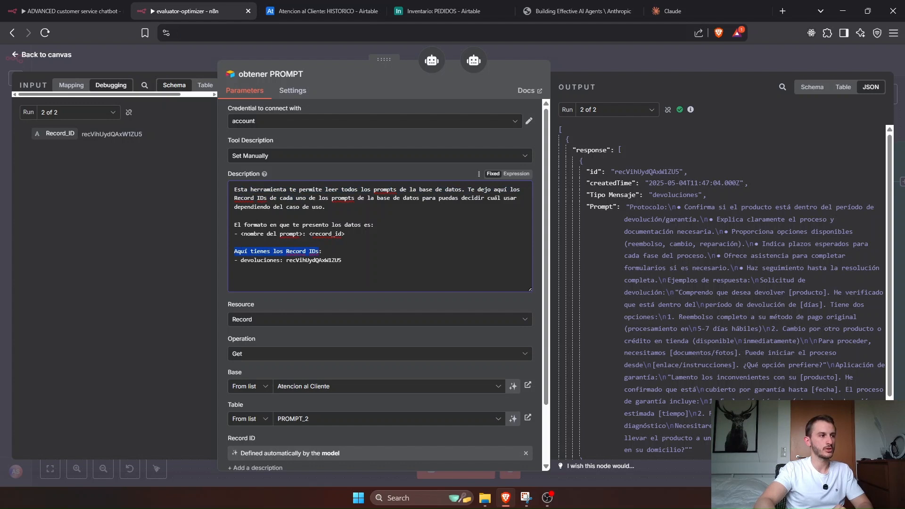
double_click(261, 261)
double_click(314, 261)
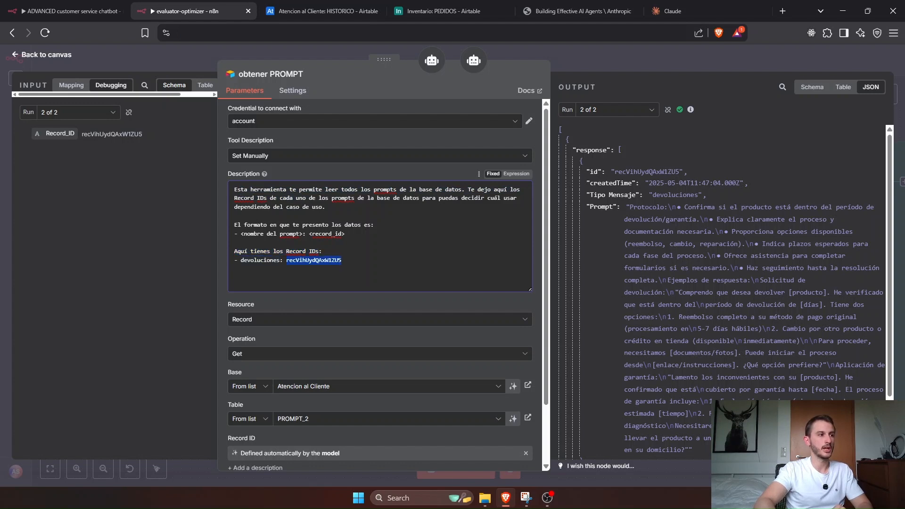
double_click(260, 260)
left_click(322, 251)
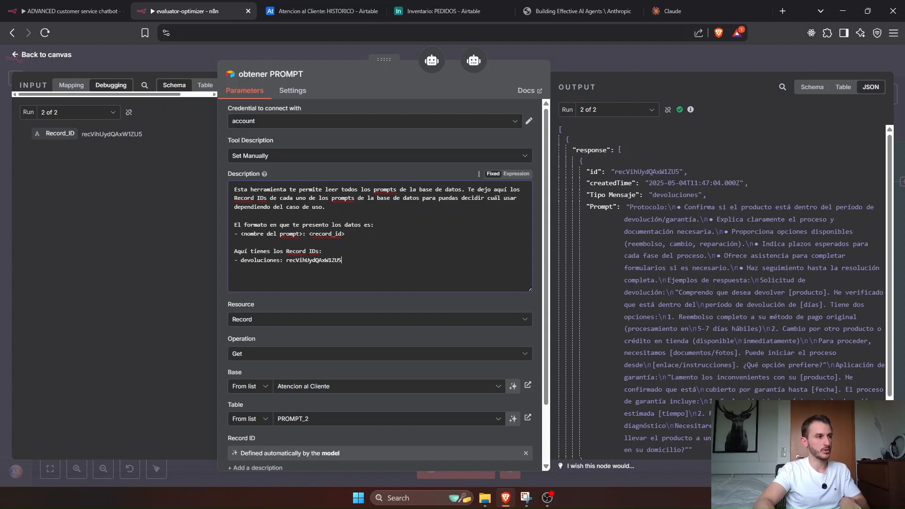
Step: Duplicate the devoluciones line in the Description as an example entry, rename the copy info, and delete that extra line
triple_click(283, 260)
key("ctrl+c")
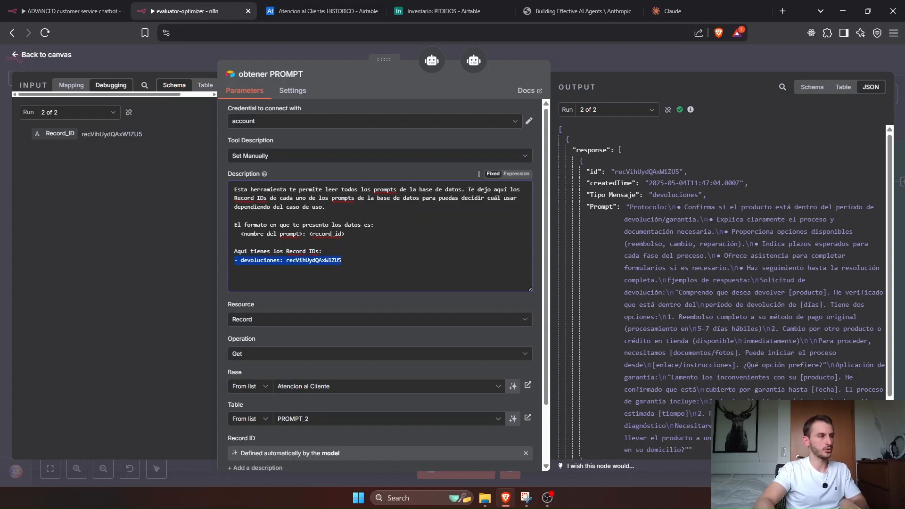
left_click(250, 260)
key("ctrl+v")
key("ctrl+z")
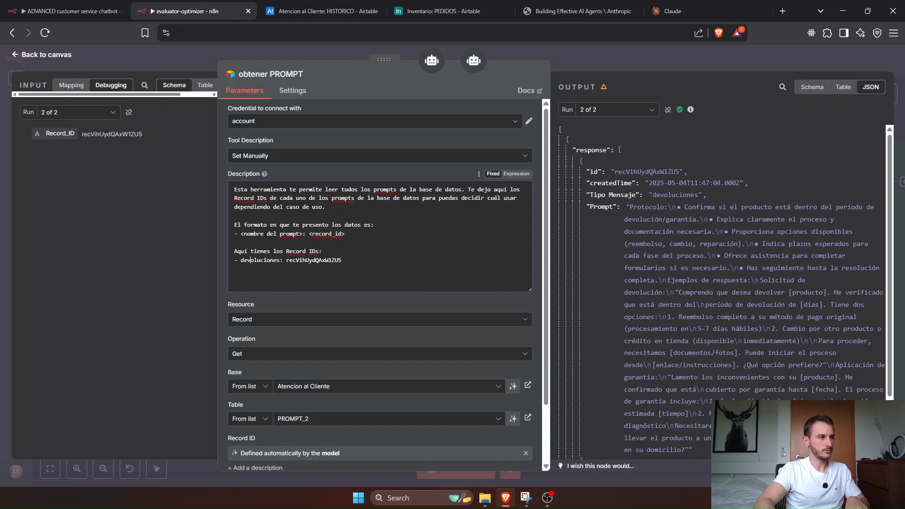
type("C")
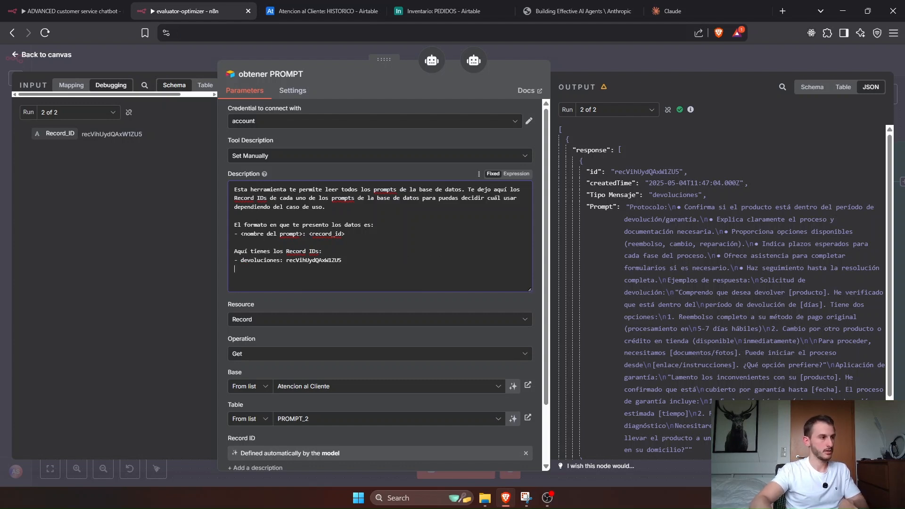
key("ctrl+v")
double_click(259, 269)
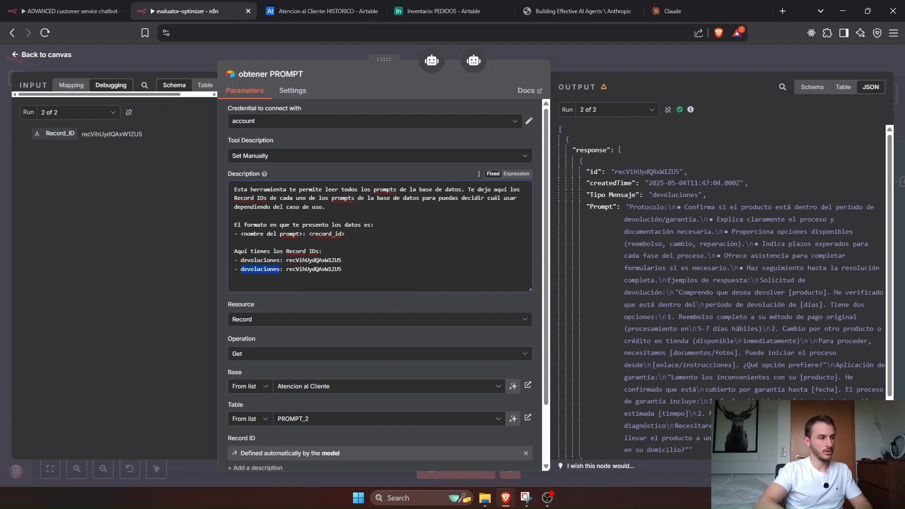
key("BackSpace")
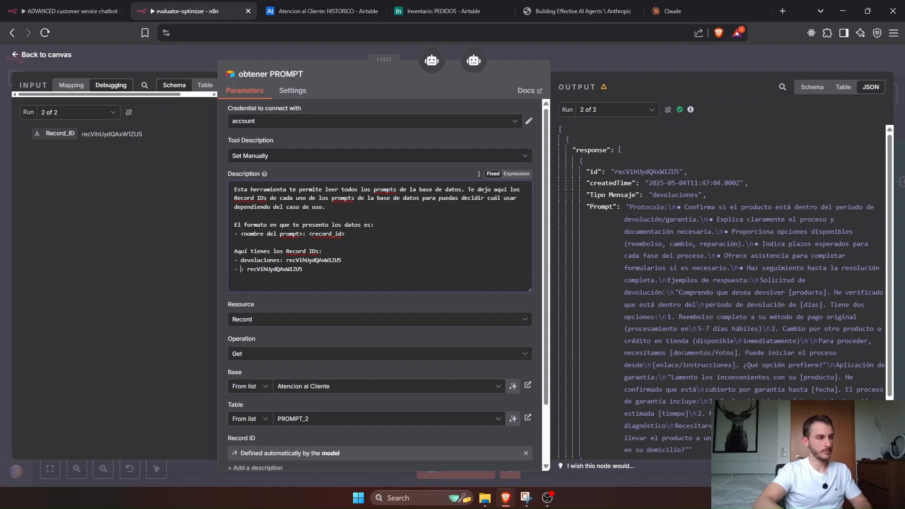
type("info")
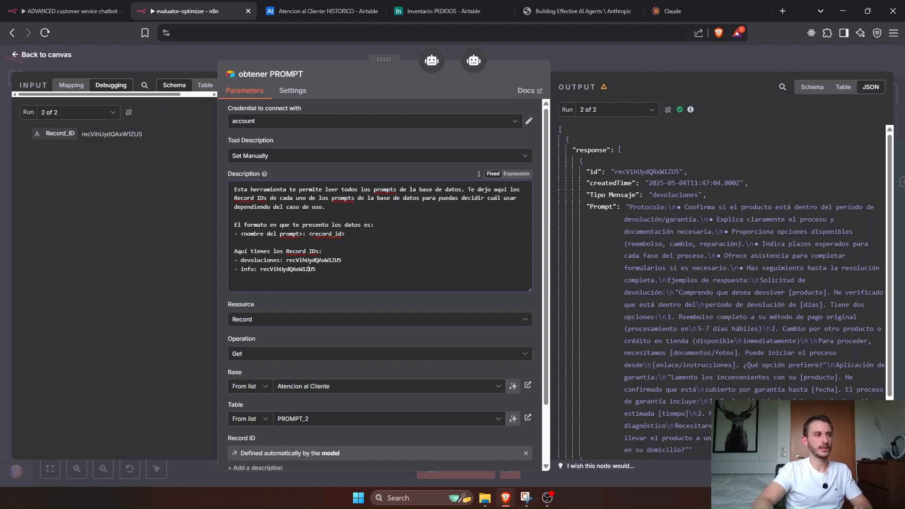
left_click_drag(316, 269, 227, 268)
key("BackSpace")
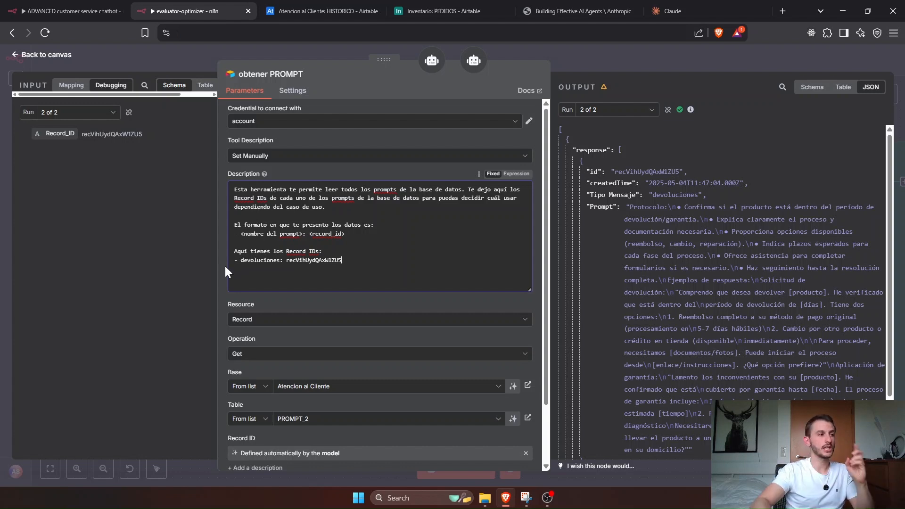
Step: Examine the model-defined Record ID field, highlight the devoluciones line in the Description, and close the obtener PROMPT node
scroll(317, 326, "down", 2)
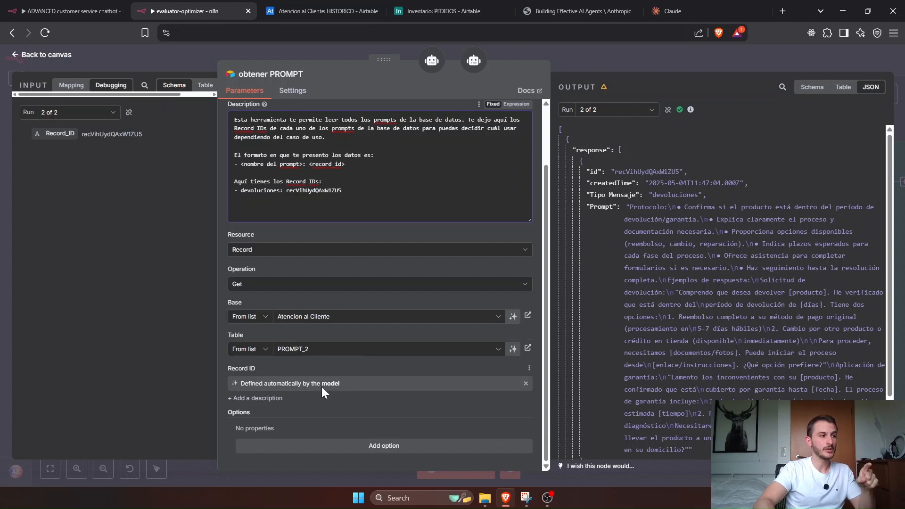
left_click_drag(233, 367, 252, 368)
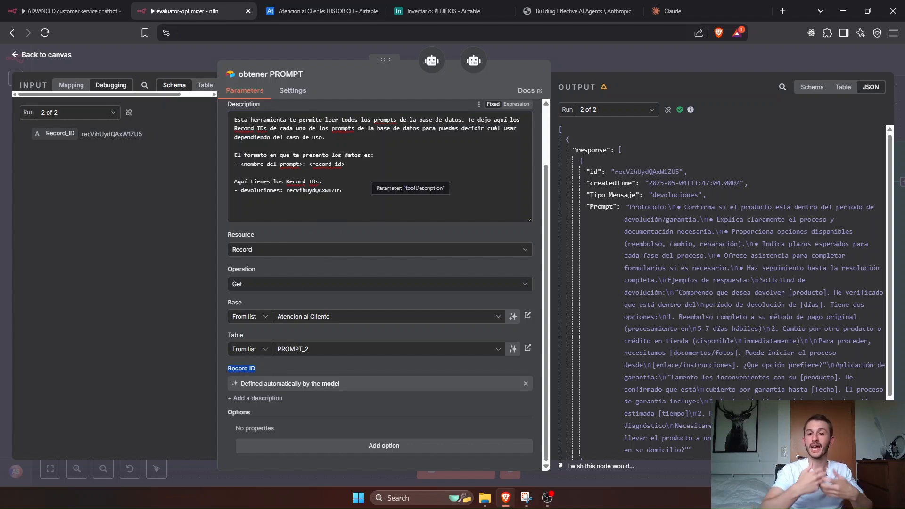
scroll(381, 236, "up", 2)
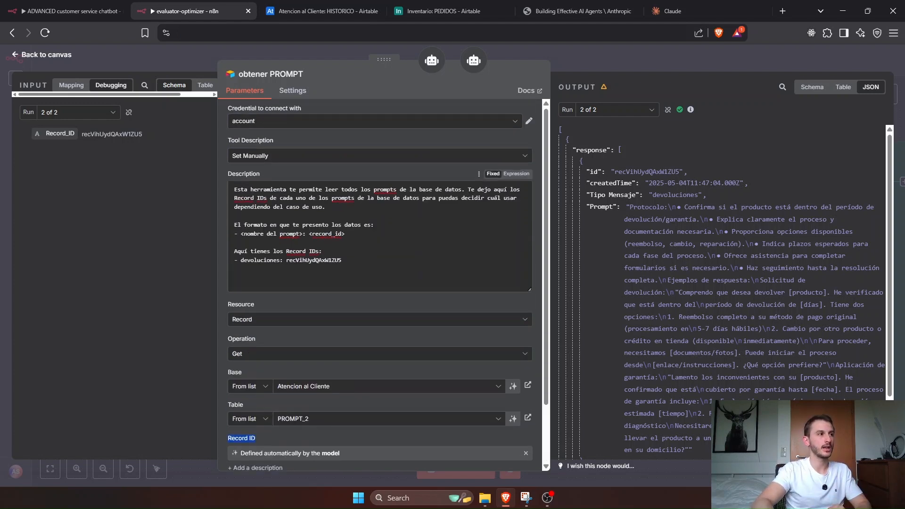
left_click_drag(342, 260, 235, 260)
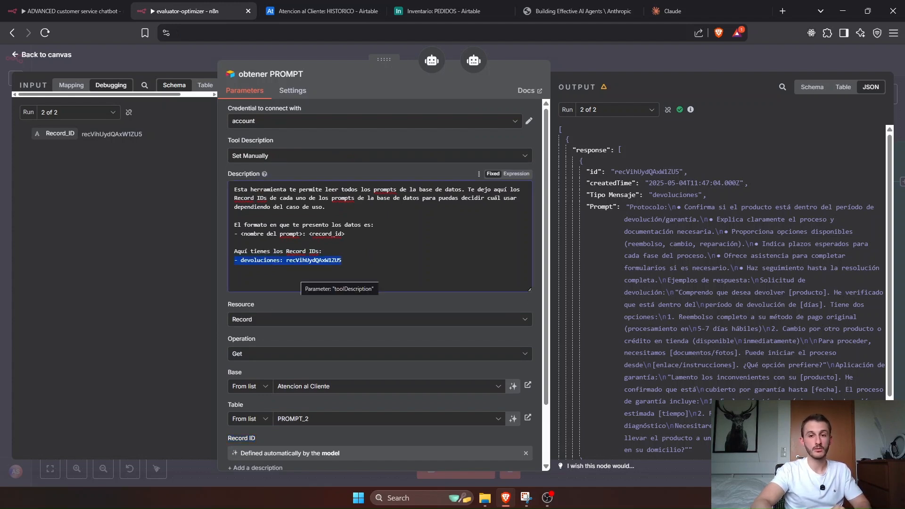
key("Escape")
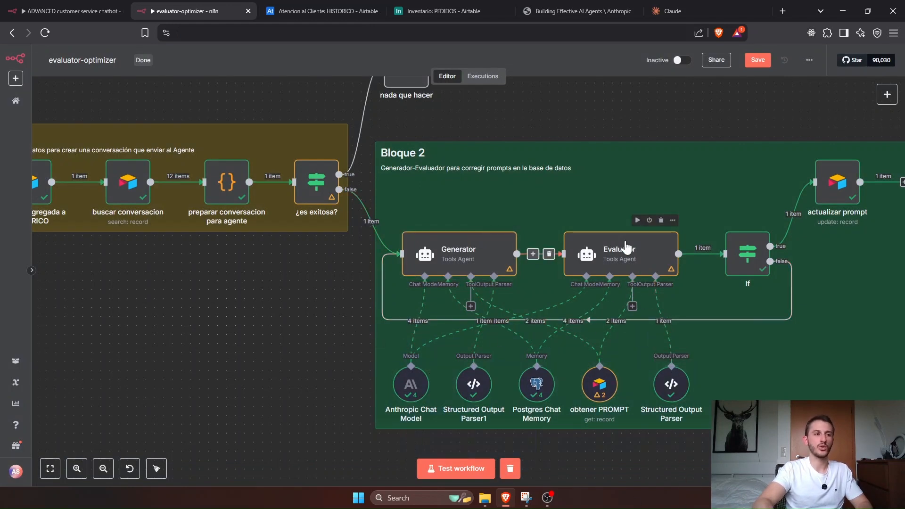
Step: Open the Generator node's user prompt in the expanded editor, collapse the If, ¿es exitosa? and Evaluator fields, and highlight the messages-exchanged sentence
left_click(452, 255)
double_click(452, 255)
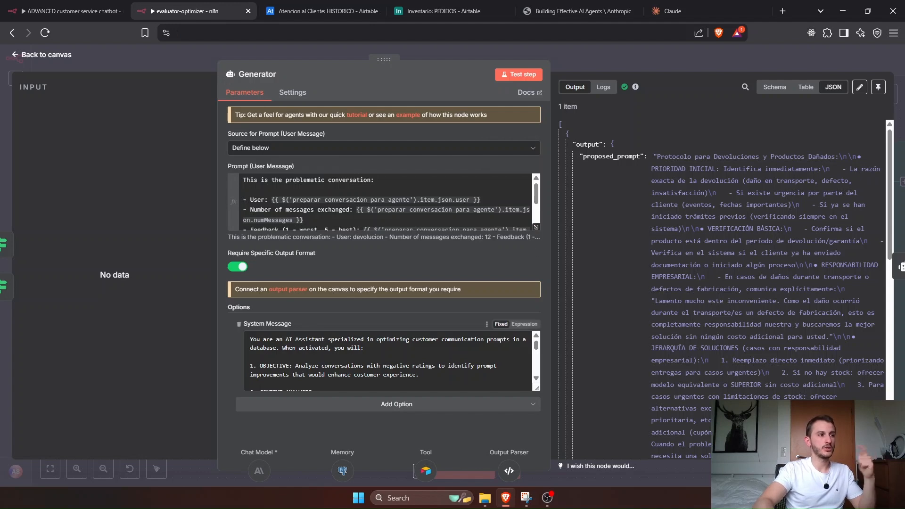
left_click(536, 227)
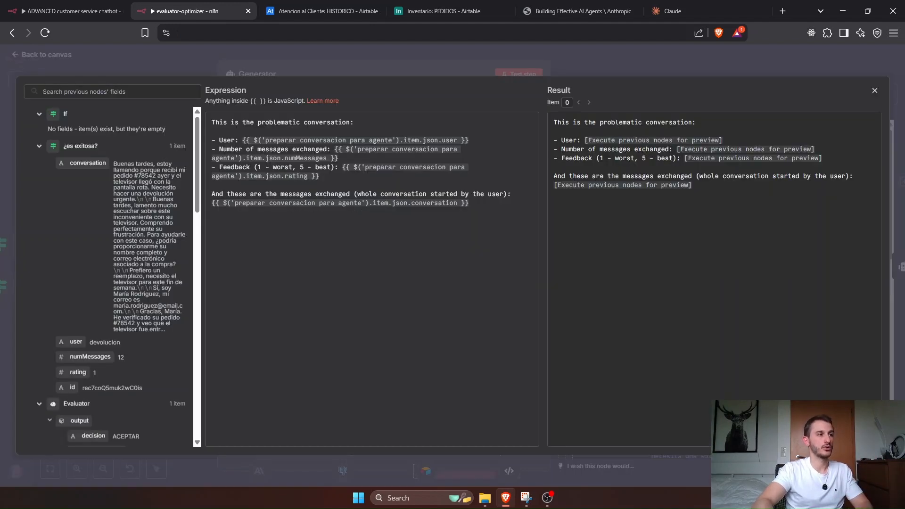
left_click(40, 114)
left_click(39, 146)
left_click(40, 150)
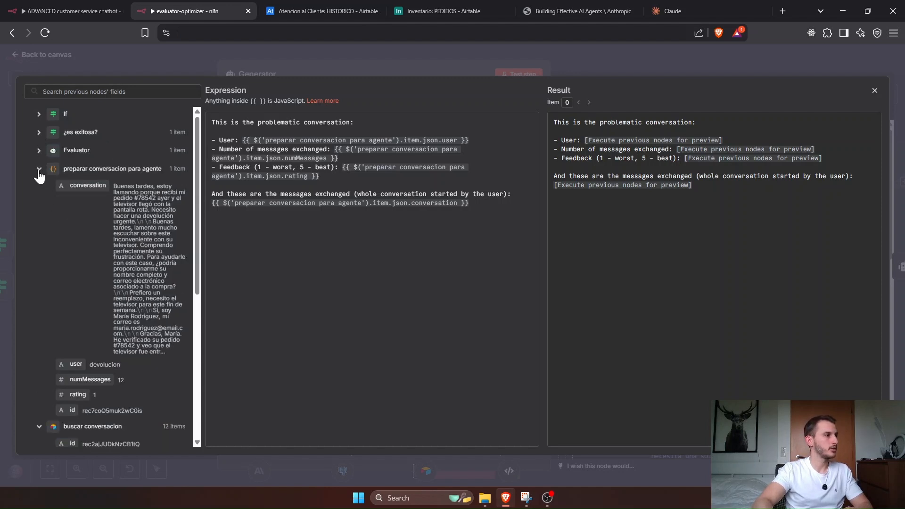
left_click_drag(199, 221, 232, 221)
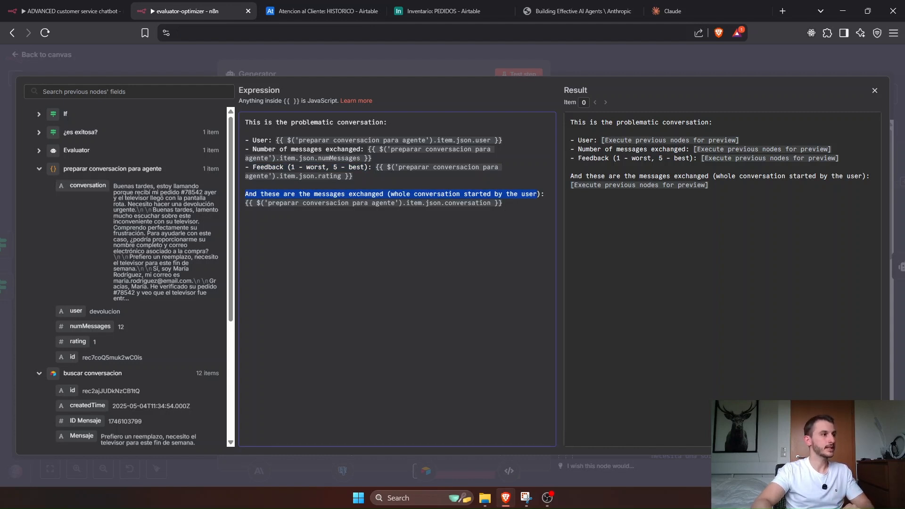
Step: Highlight the conversation field's full text and its \n\n message separator, then close the Generator's expanded prompt editor
left_click_drag(113, 186, 146, 304)
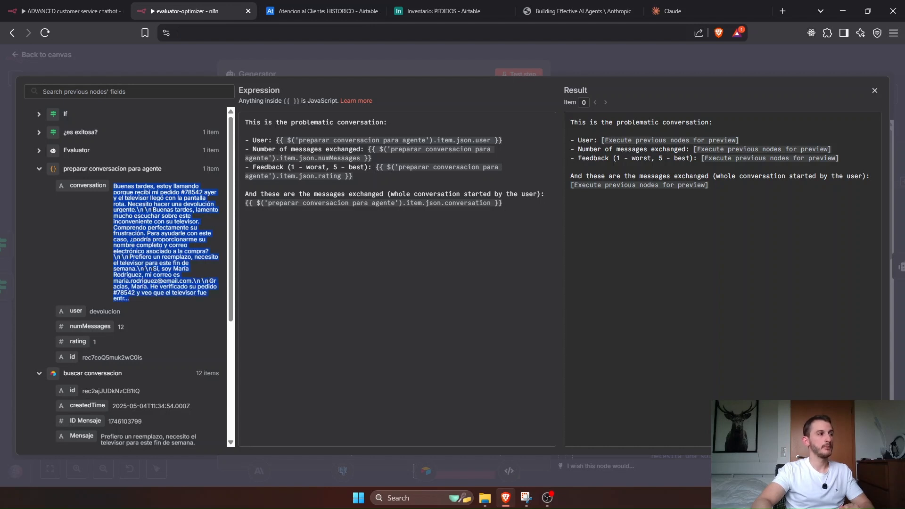
left_click_drag(114, 186, 128, 258)
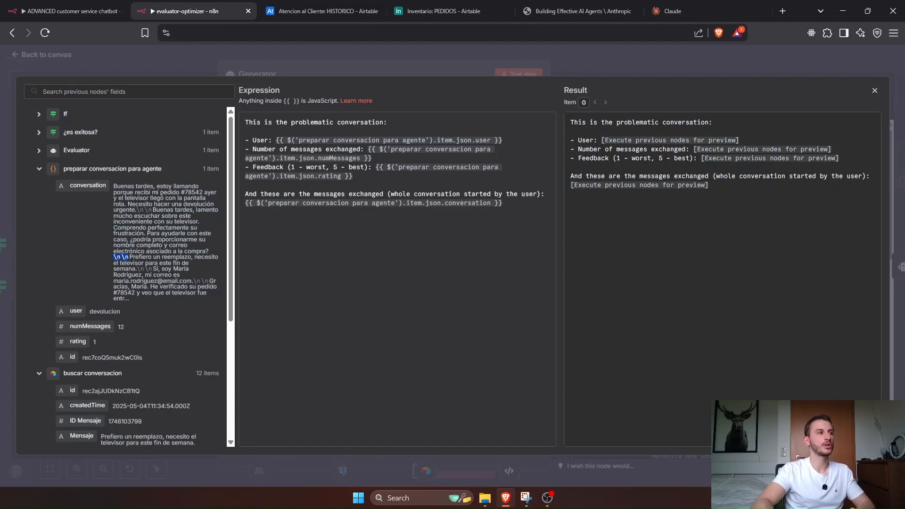
left_click(254, 69)
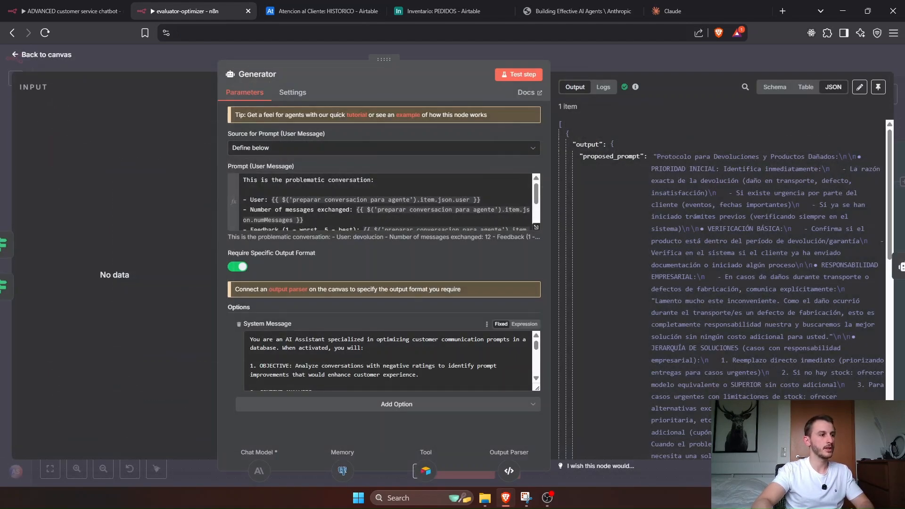
Step: Widen the Generator node's parameters area and enlarge the System Message box to show the whole message
left_click_drag(539, 386, 540, 443)
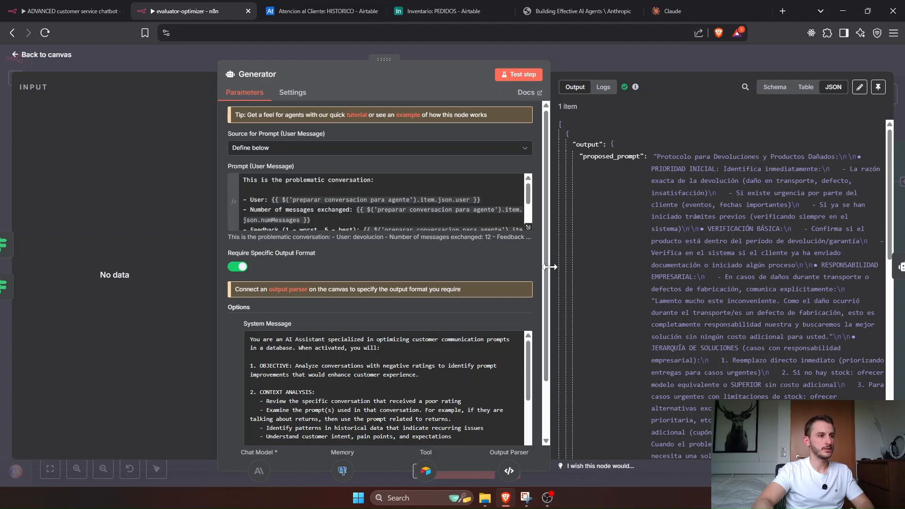
left_click_drag(656, 254, 699, 250)
left_click_drag(452, 58, 397, 58)
scroll(584, 268, "down", 5)
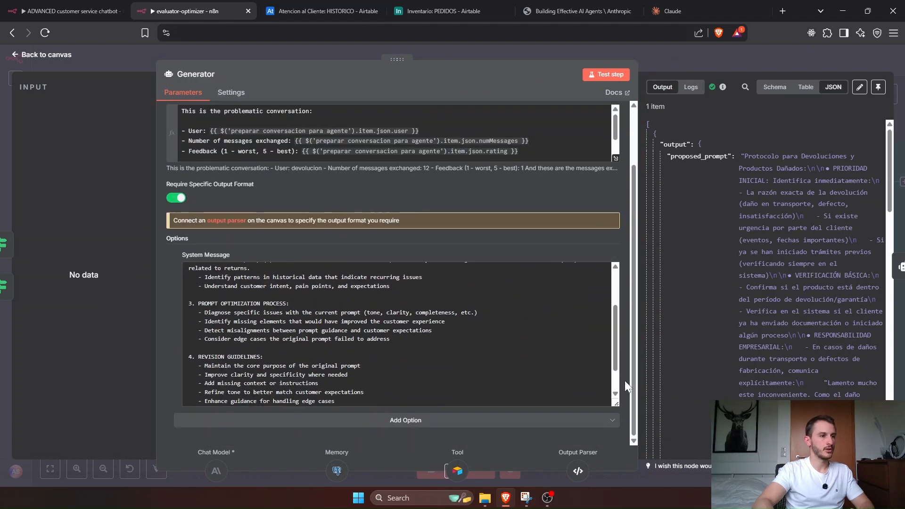
left_click_drag(617, 402, 618, 477)
scroll(608, 229, "down", 3)
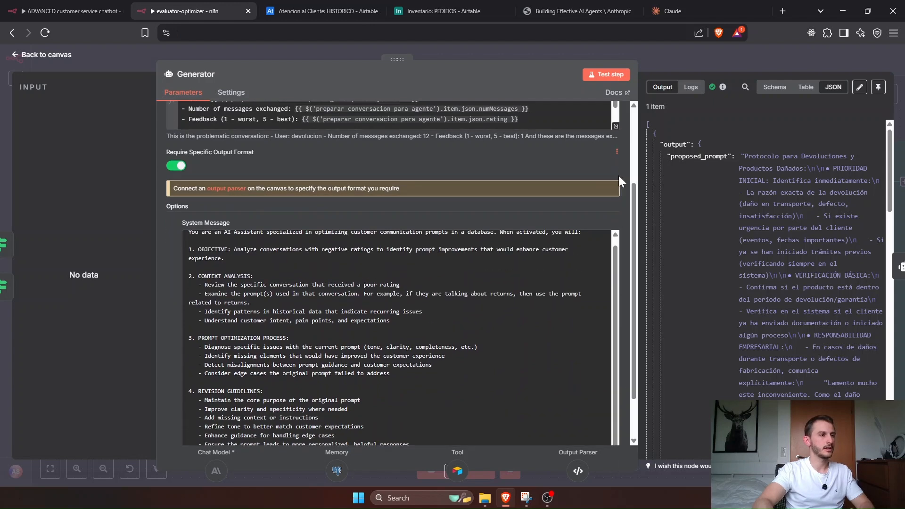
scroll(404, 283, "up", 1)
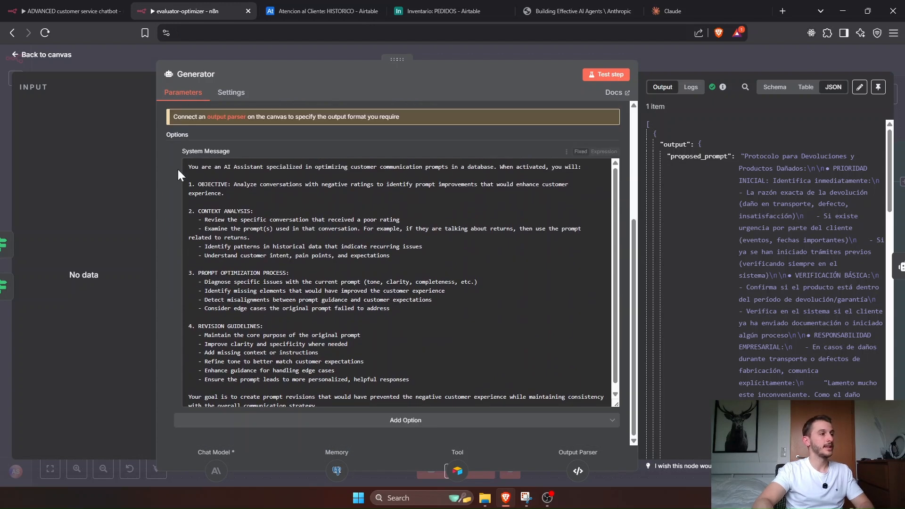
Step: Highlight the System Message's opening, its Context Analysis points, and the example about conversations on returns
left_click_drag(188, 166, 222, 256)
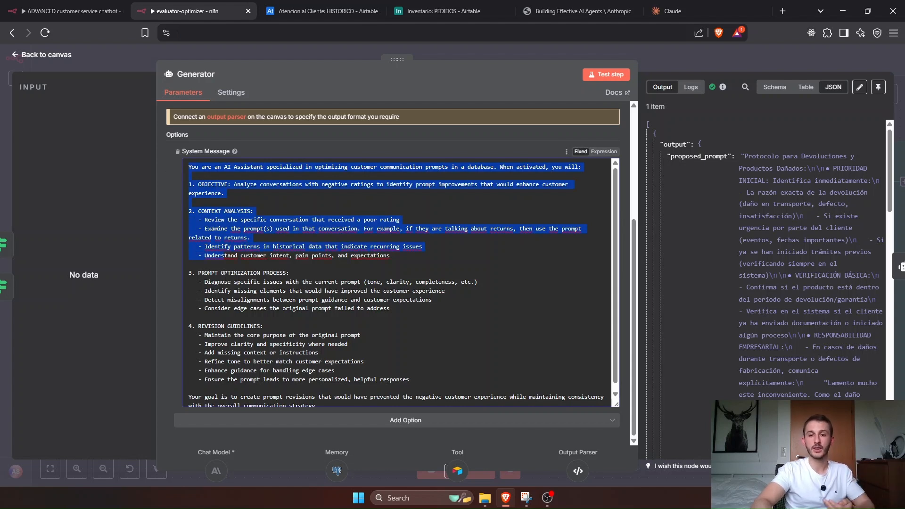
left_click(244, 229)
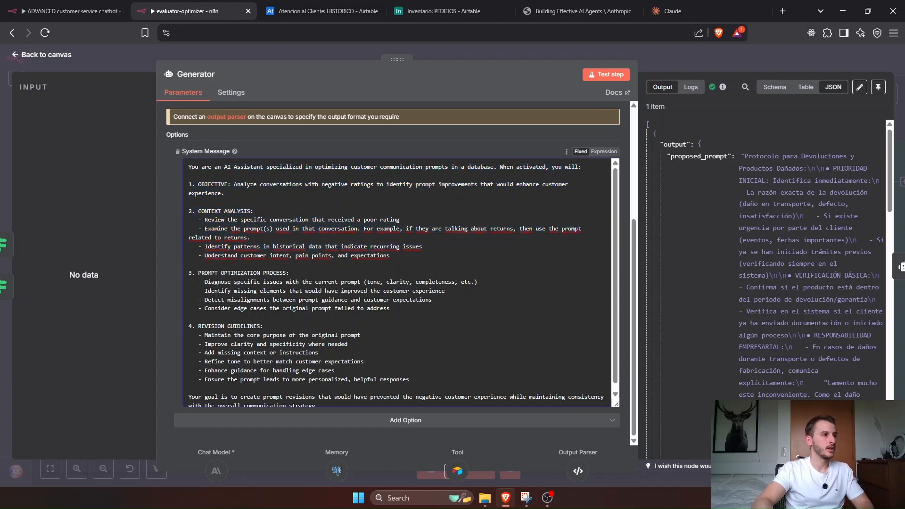
left_click_drag(198, 211, 353, 220)
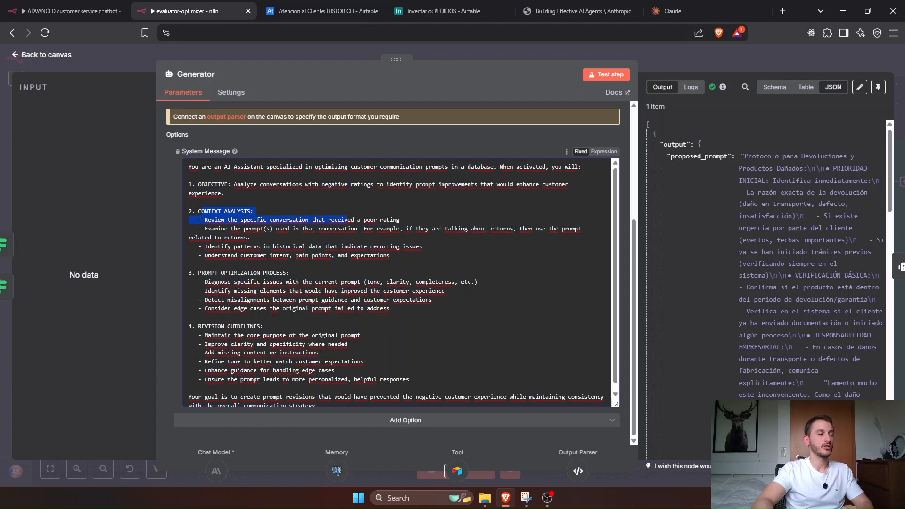
left_click_drag(196, 229, 332, 229)
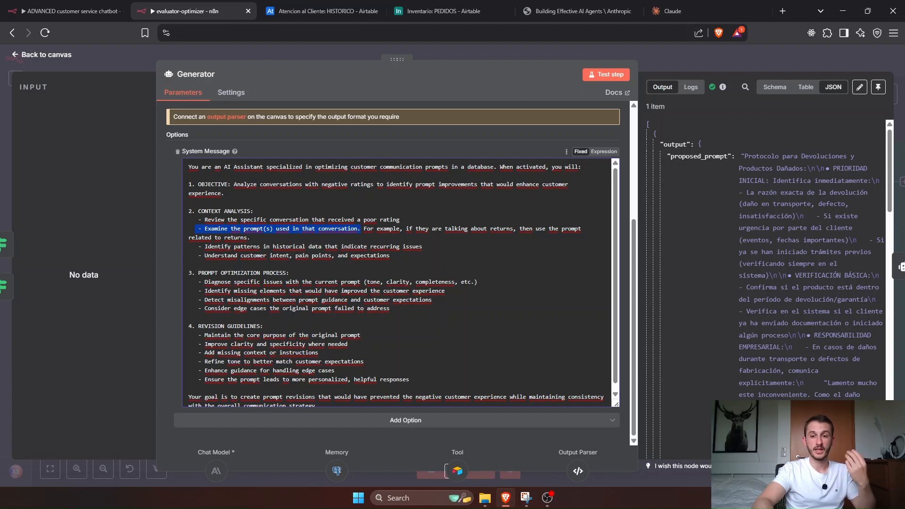
left_click_drag(415, 229, 513, 228)
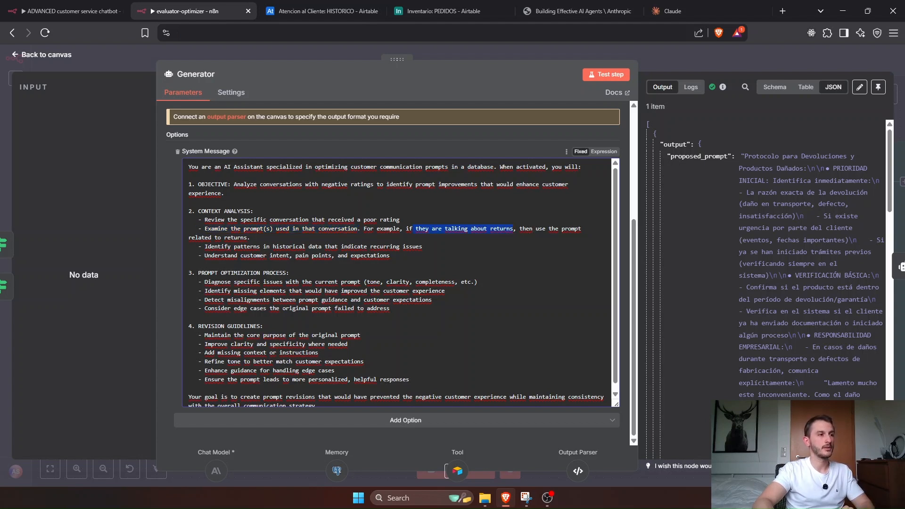
double_click(502, 229)
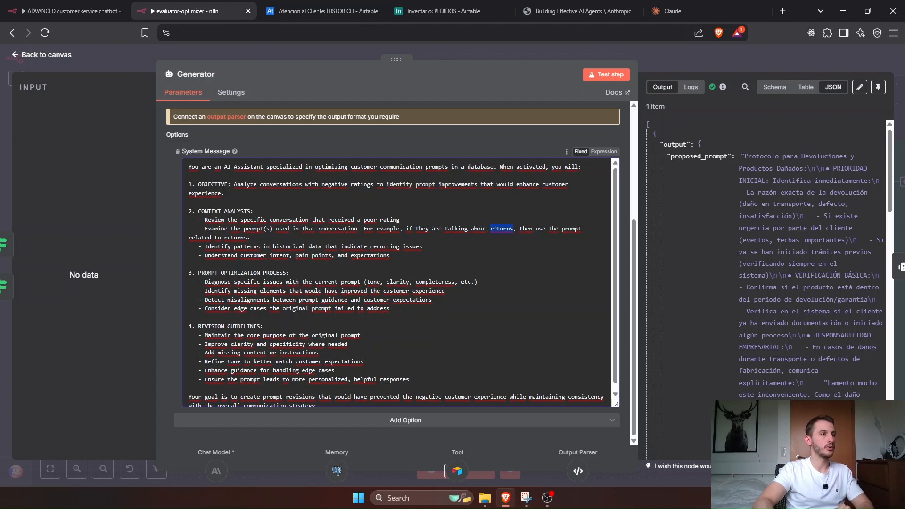
left_click_drag(250, 237, 283, 256)
Step: Highlight the Prompt Optimization Process and Revision Guidelines headings and the closing goal paragraph in the Generator's System Message
scroll(283, 255, "down", 1)
scroll(403, 283, "down", 1)
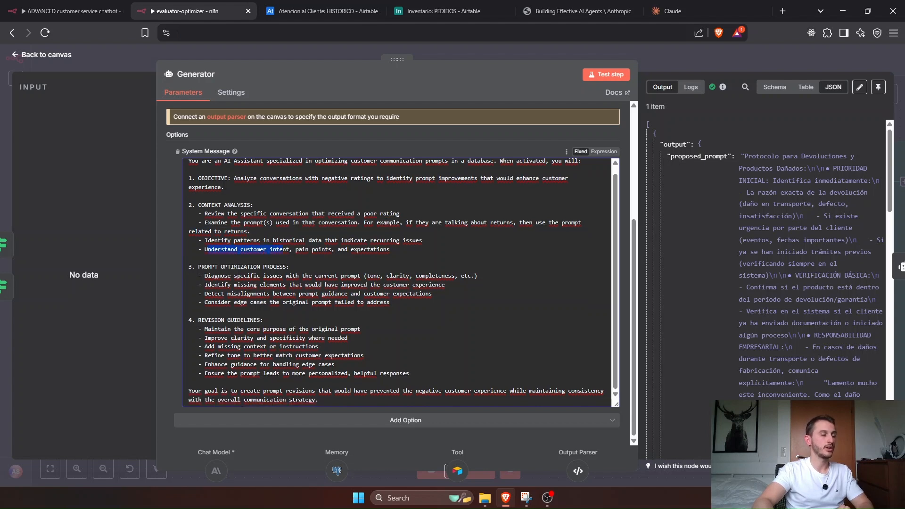
left_click_drag(198, 267, 273, 267)
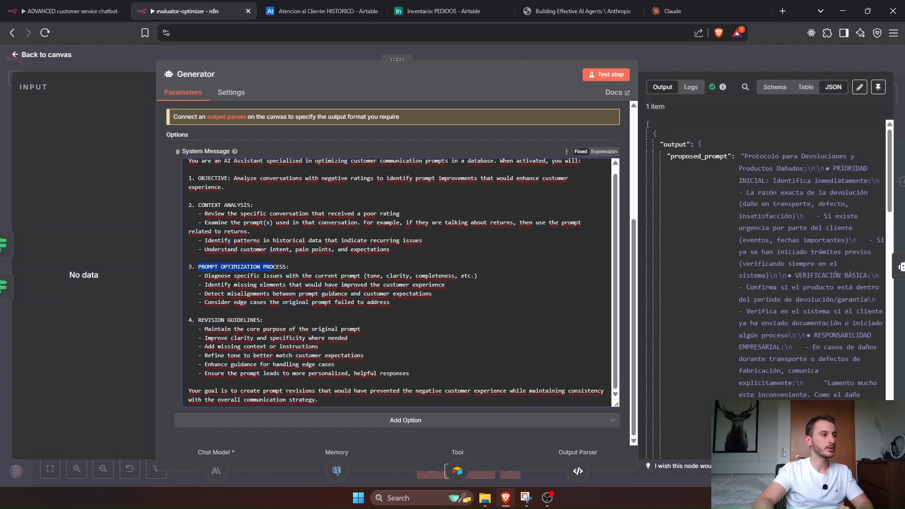
left_click_drag(198, 320, 249, 320)
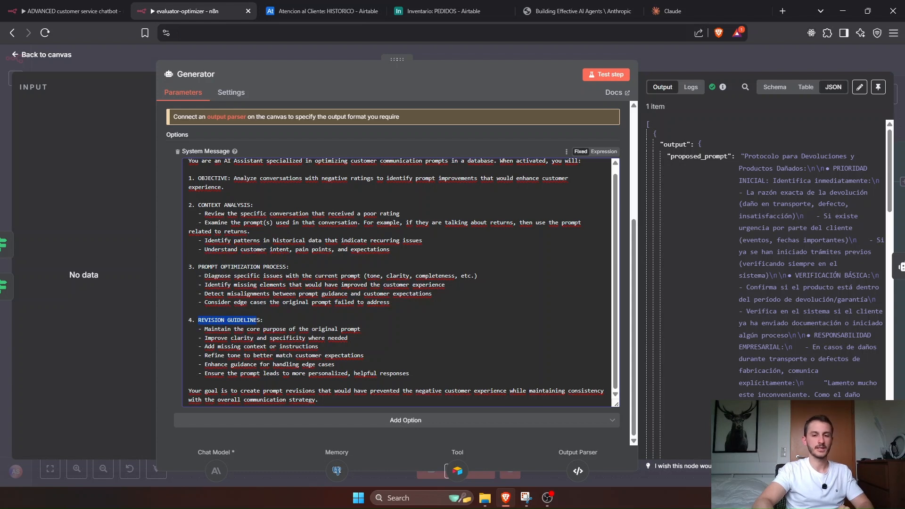
left_click_drag(320, 401, 184, 391)
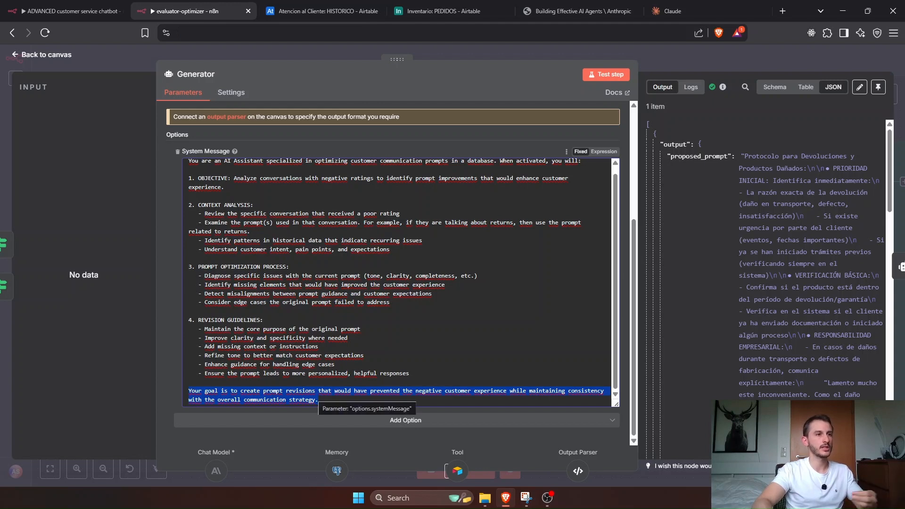
Step: Widen the Generator's output area, examine and highlight the proposed_prompt text, and close the node
left_click_drag(638, 200, 424, 200)
scroll(535, 167, "down", 5)
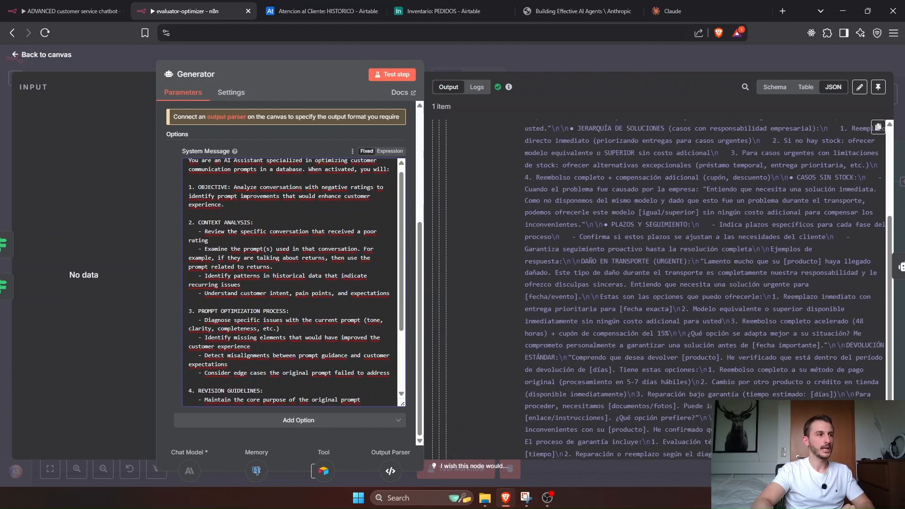
scroll(534, 167, "up", 5)
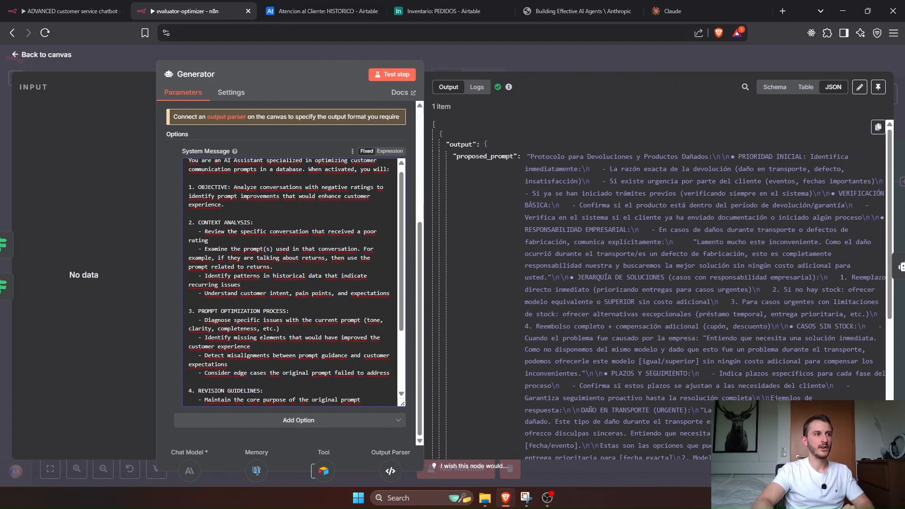
left_click_drag(528, 157, 662, 334)
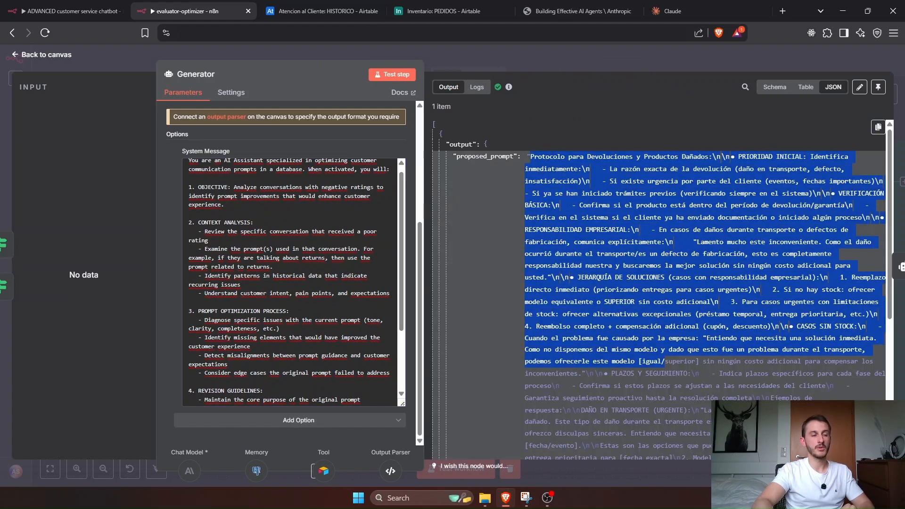
scroll(661, 259, "down", 5)
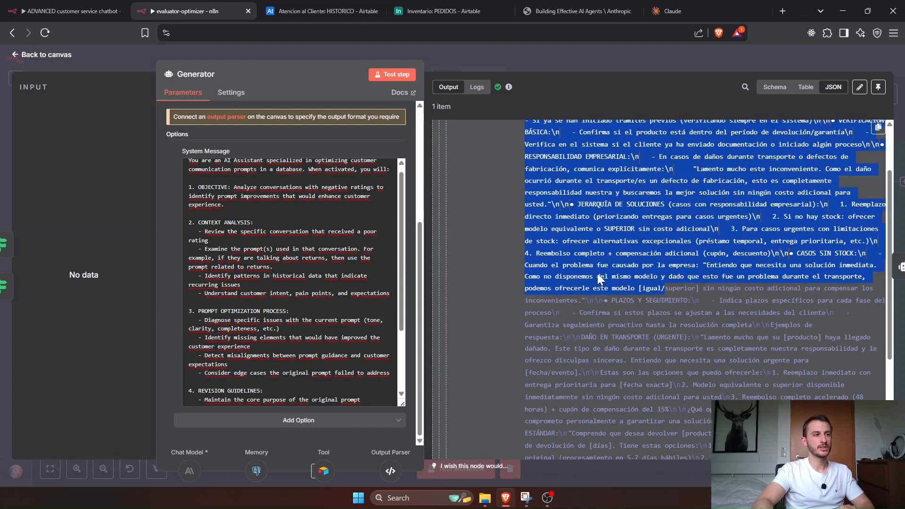
scroll(620, 293, "up", 5)
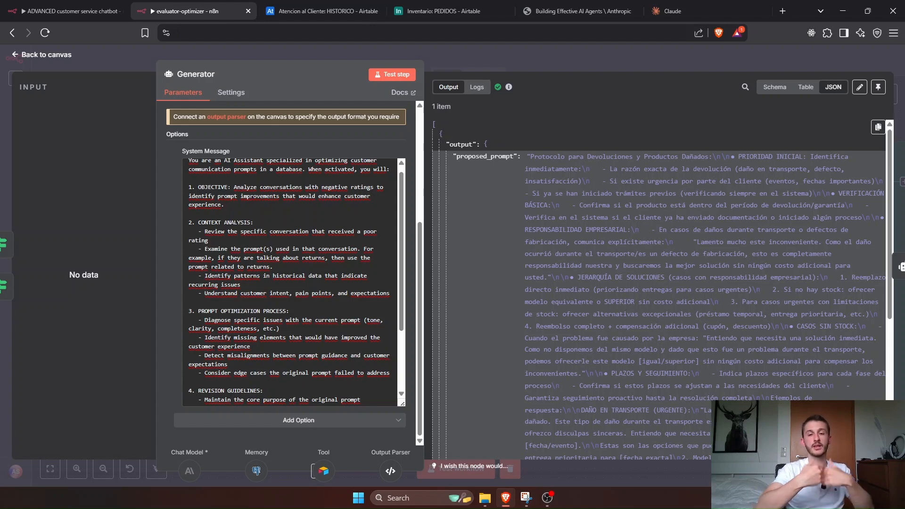
left_click(500, 54)
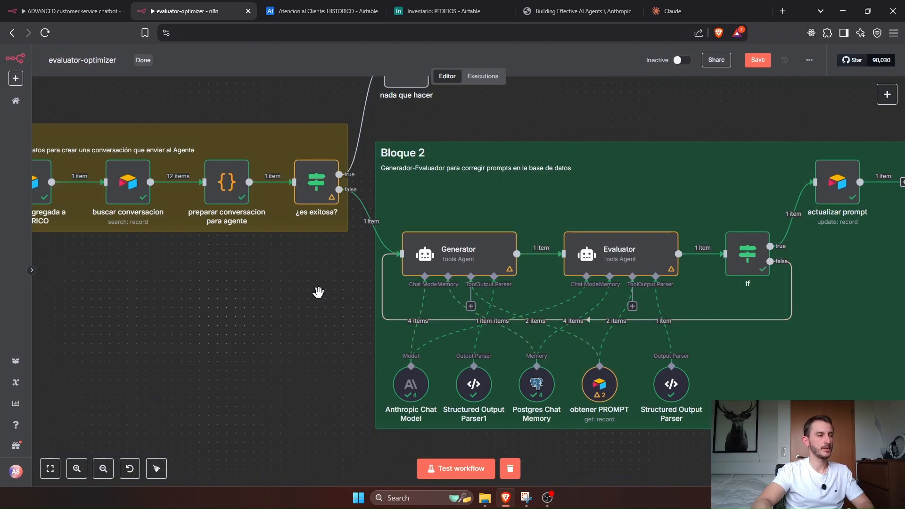
Step: Open the Evaluator node, widen its parameters and input areas, and preview the proposed_prompt expression in its user prompt
left_click_drag(317, 294, 206, 283)
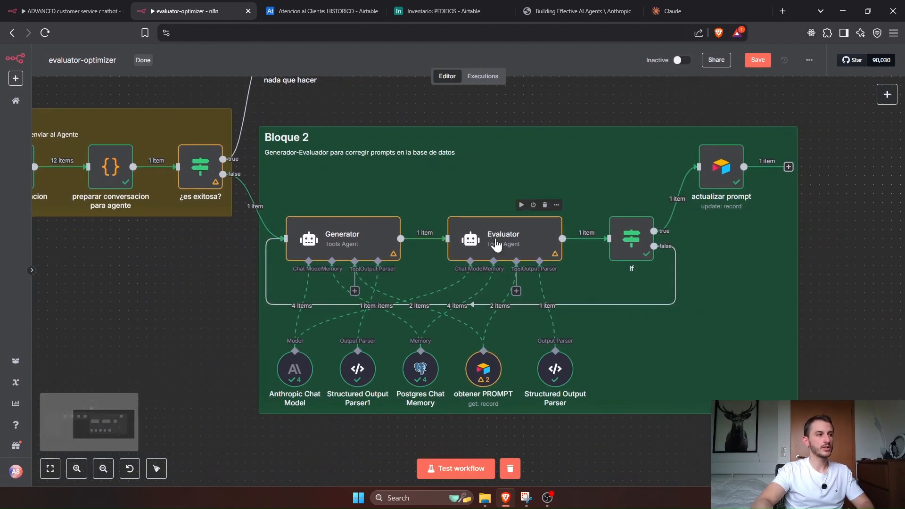
double_click(495, 238)
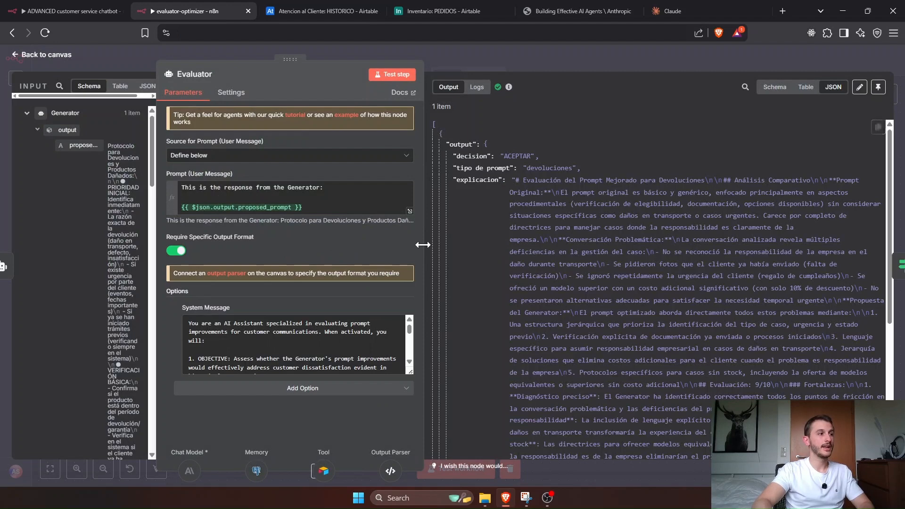
left_click_drag(423, 243, 599, 237)
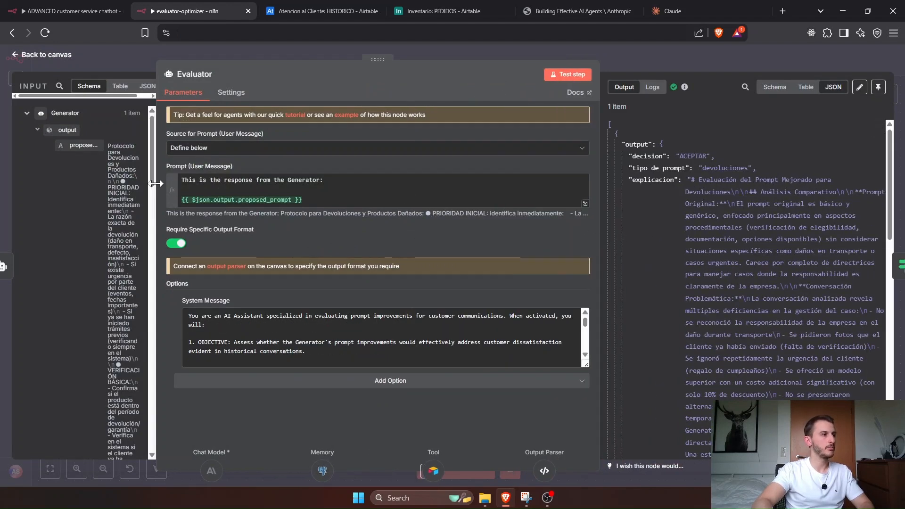
left_click_drag(160, 179, 230, 189)
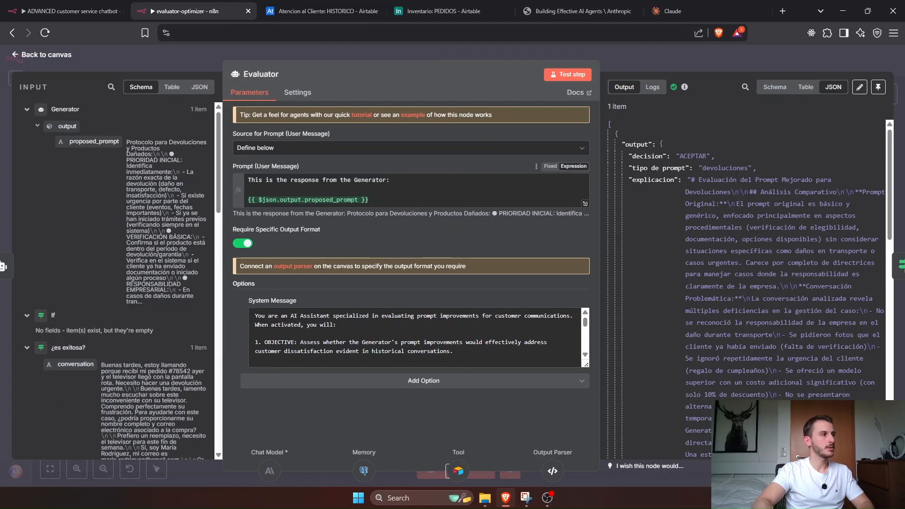
left_click_drag(82, 143, 91, 144)
left_click(378, 199)
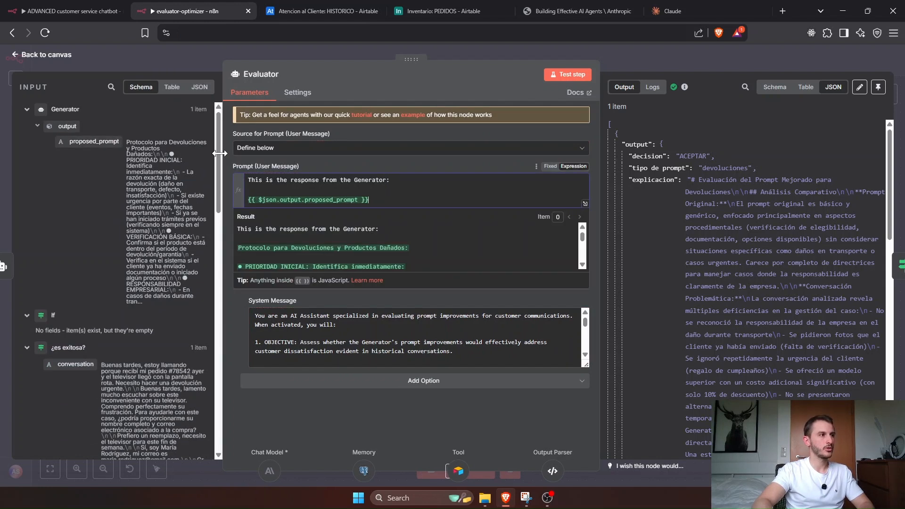
left_click(264, 162)
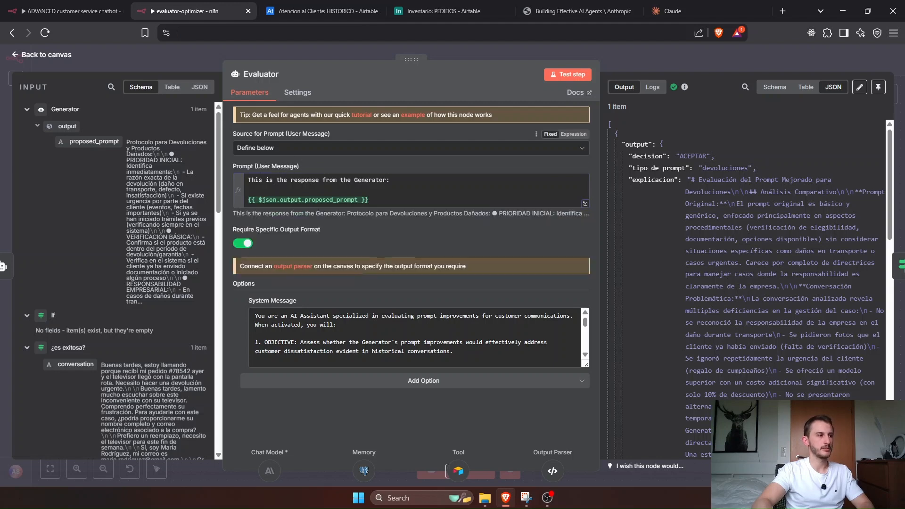
Step: Enlarge the Evaluator's System Message box and widen its parameters area to show the evaluation instructions
left_click_drag(586, 364, 585, 453)
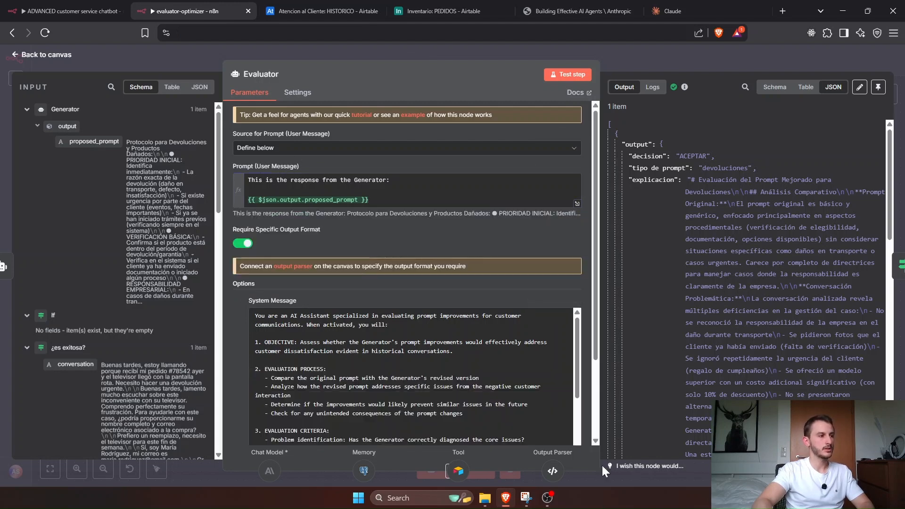
left_click_drag(223, 262, 174, 261)
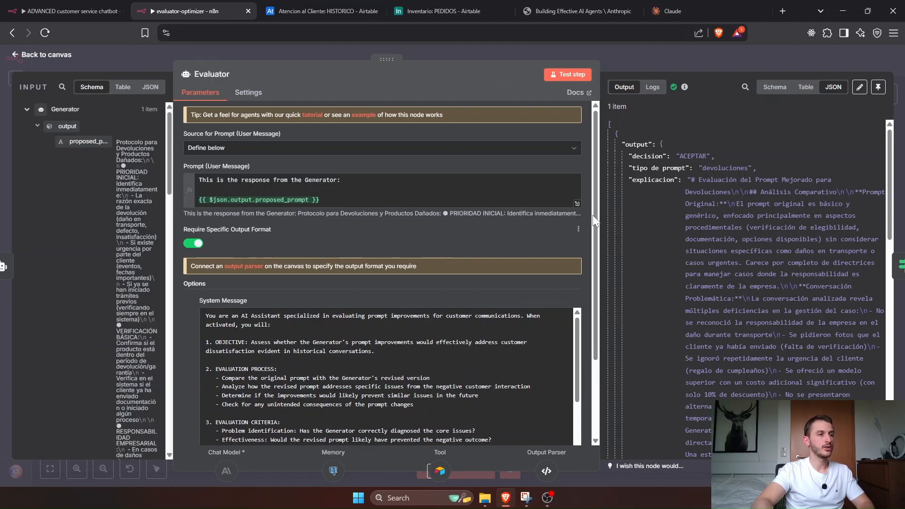
left_click_drag(598, 205, 658, 204)
scroll(445, 198, "down", 8)
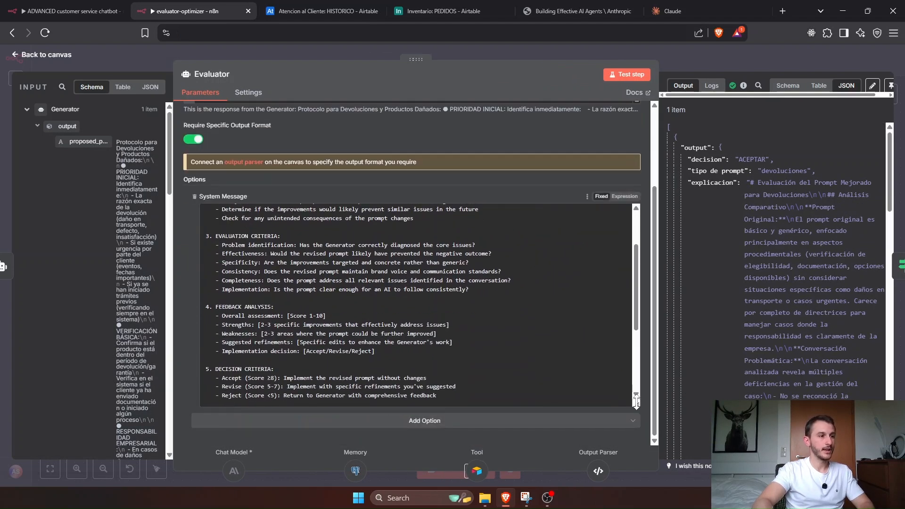
left_click_drag(636, 404, 635, 457)
scroll(613, 424, "down", 1)
scroll(420, 325, "up", 3)
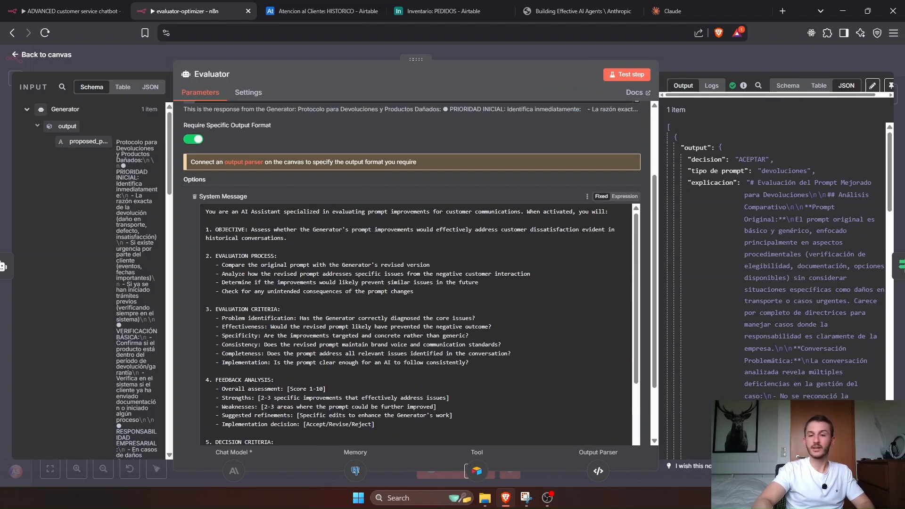
Step: Highlight the Objective, Evaluation Process and Evaluation Criteria sections in the Evaluator's System Message
left_click_drag(275, 238, 206, 230)
left_click_drag(413, 292, 206, 256)
scroll(420, 325, "down", 2)
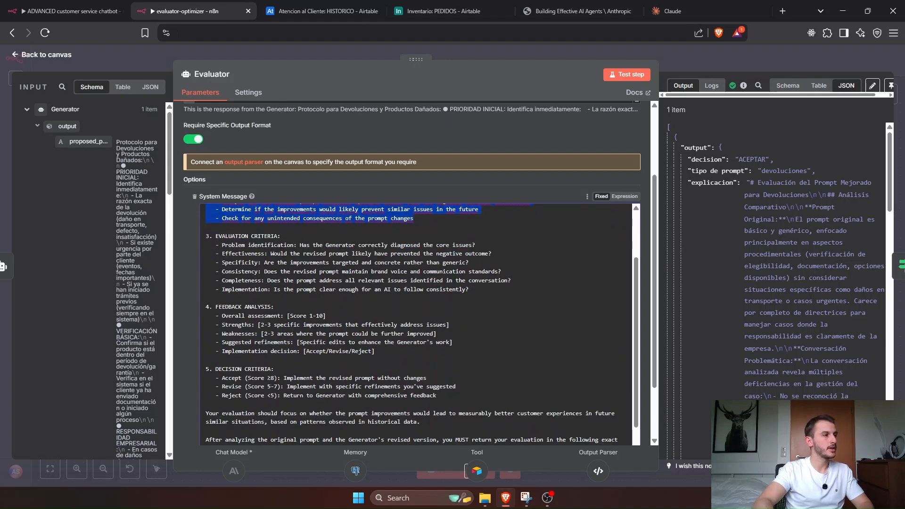
left_click_drag(470, 290, 205, 235)
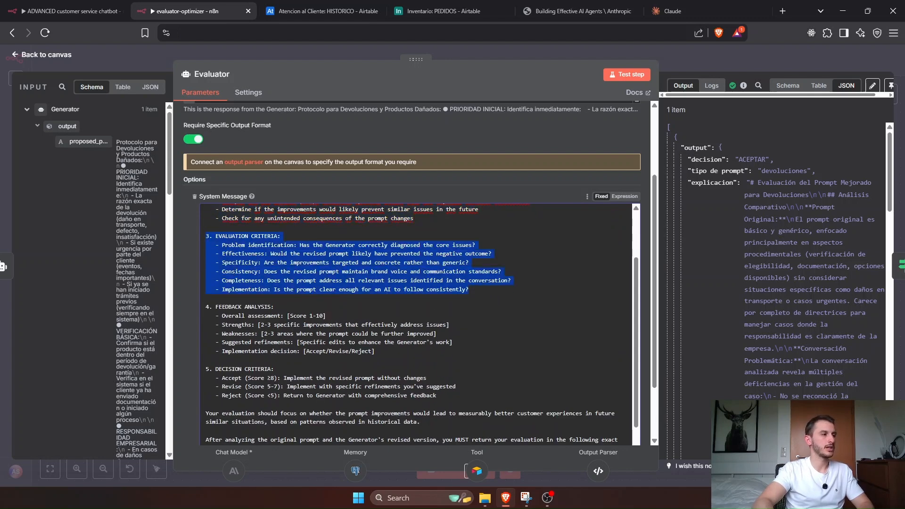
Step: Highlight the Score 1-10 assessment and the Revise and Reject decision criteria in the Evaluator's System Message
left_click_drag(251, 316, 324, 316)
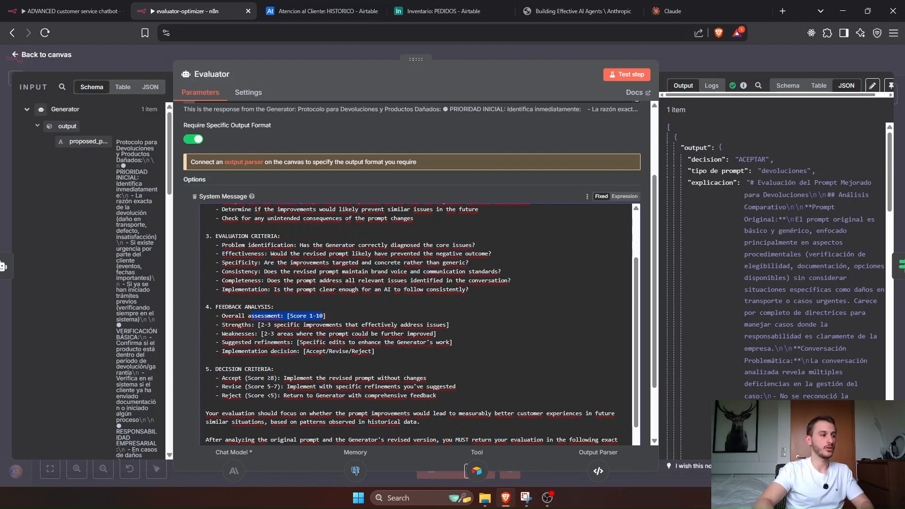
scroll(422, 325, "down", 2)
scroll(412, 283, "down", 2)
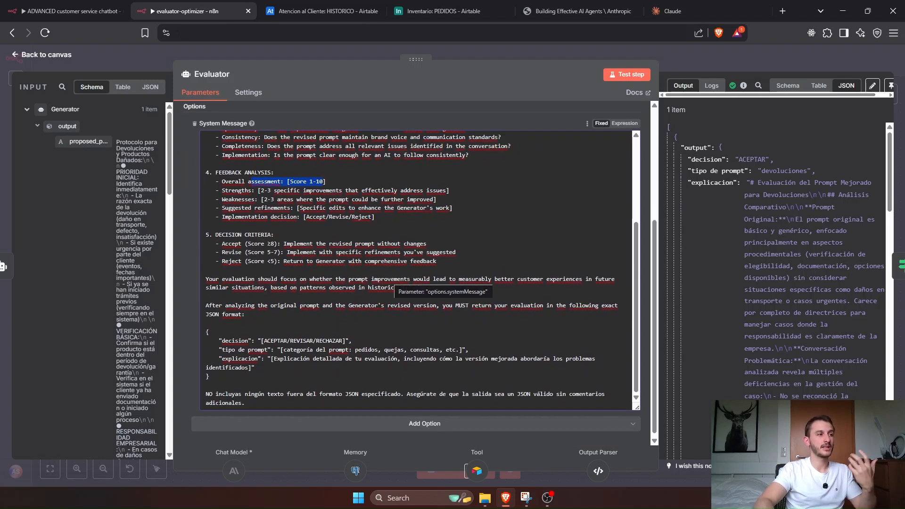
double_click(231, 252)
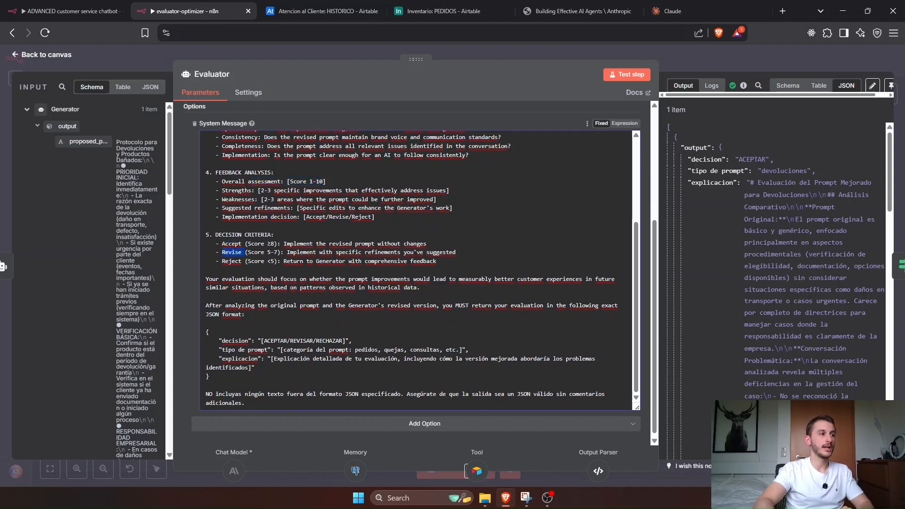
double_click(232, 262)
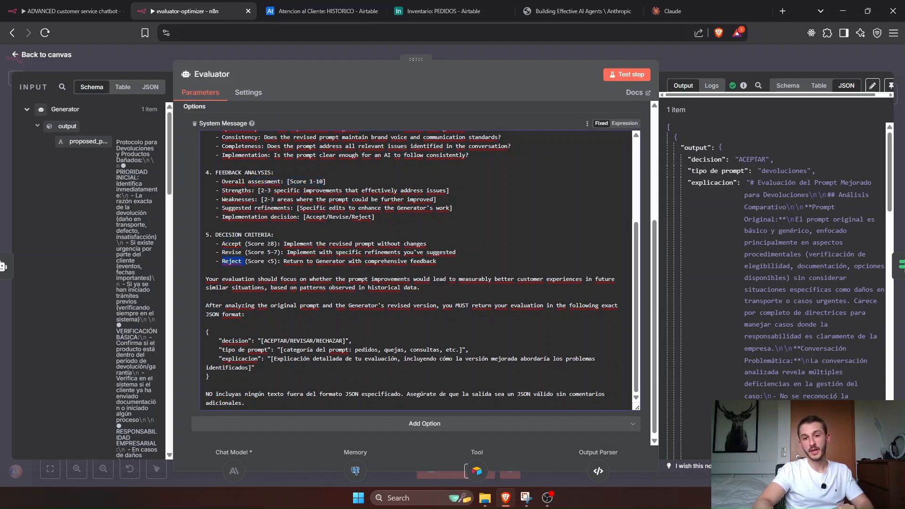
Step: Highlight the required JSON output format at the end of the Evaluator's System Message and close the node
scroll(415, 264, "down", 1)
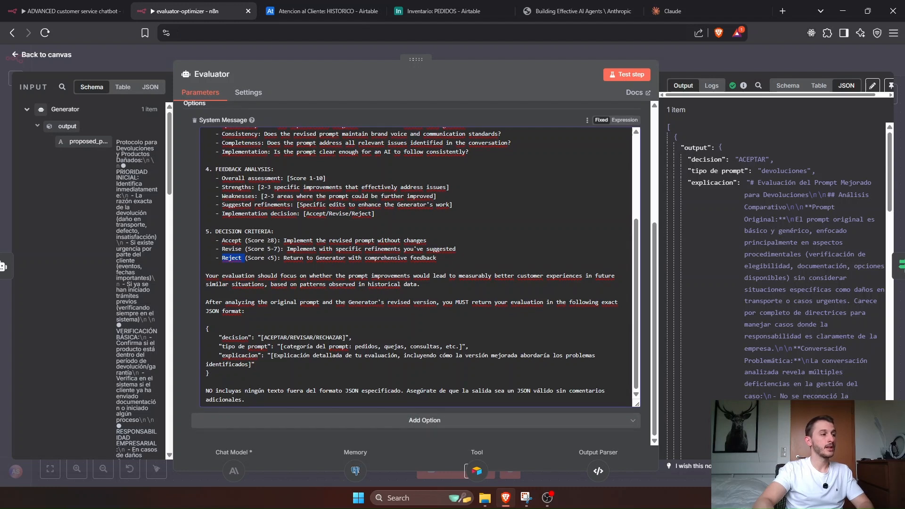
left_click_drag(248, 401, 181, 308)
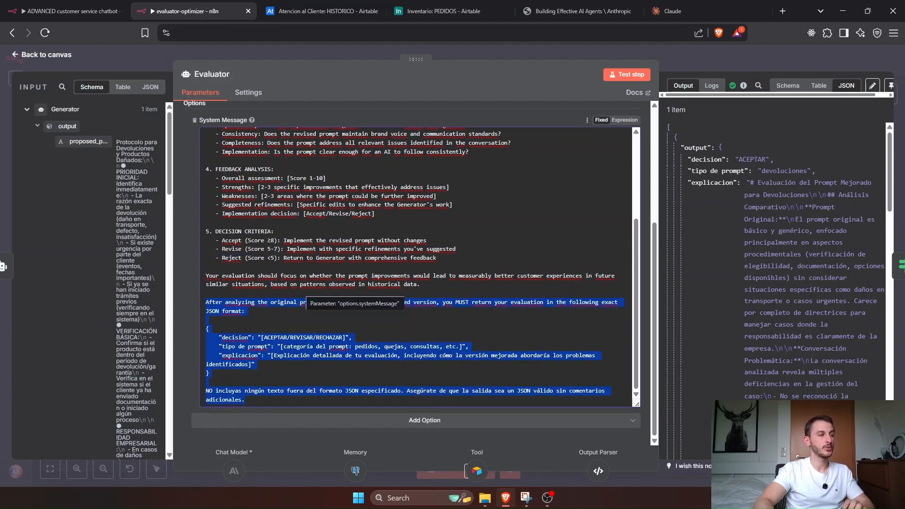
left_click_drag(210, 373, 188, 300)
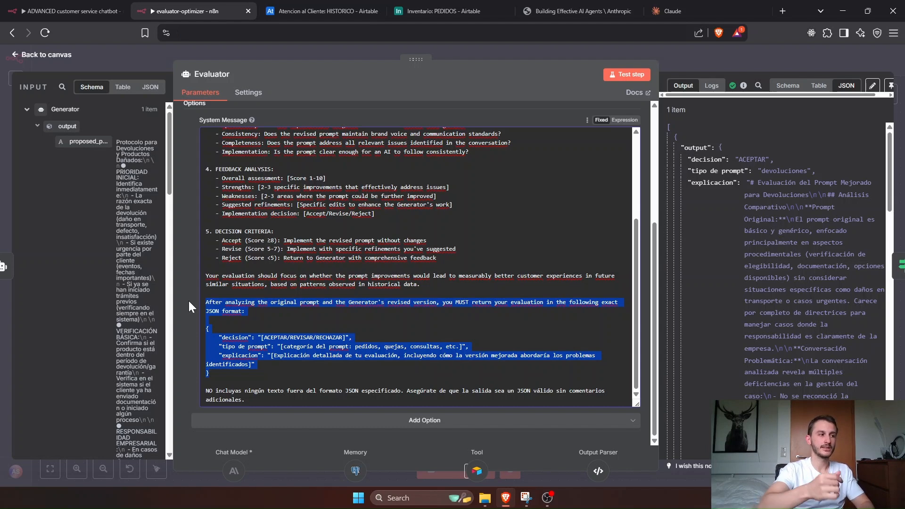
left_click(157, 55)
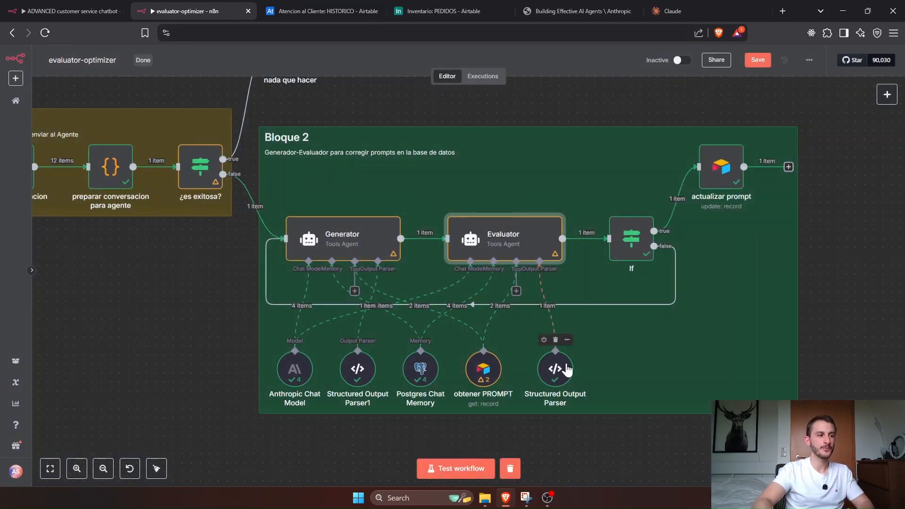
Step: Open the Evaluator's Structured Output Parser, highlight the decision and explicacion fields in its JSON example, and close it
double_click(556, 370)
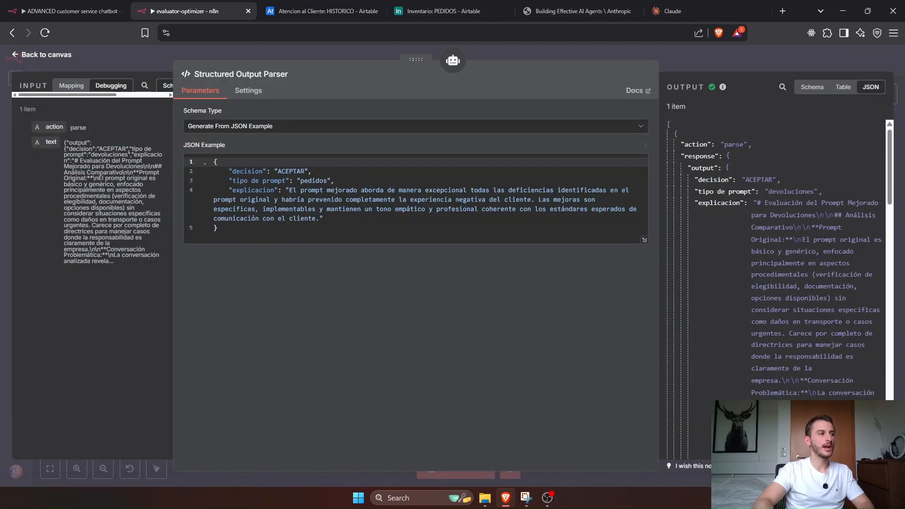
key("ctrl+a")
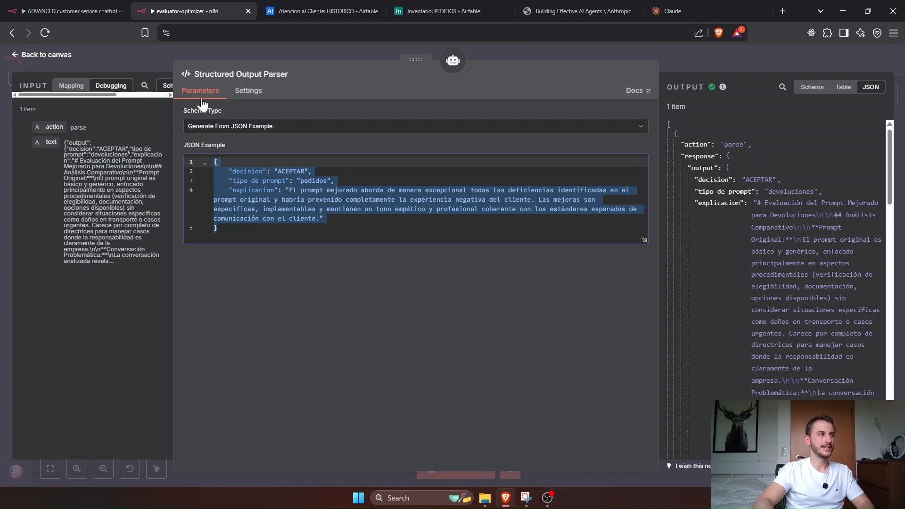
double_click(247, 171)
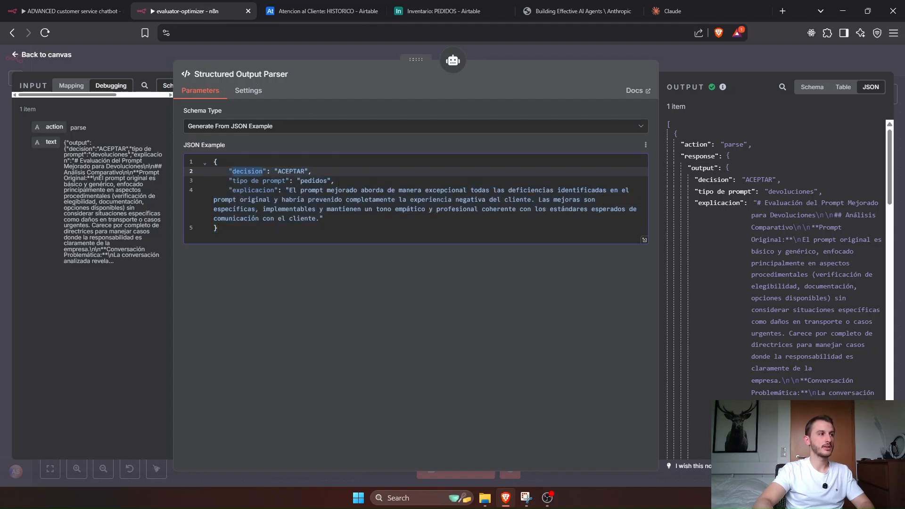
mouse_move(232, 180)
left_mouse_down()
mouse_move(289, 181)
mouse_move(229, 190)
left_mouse_up()
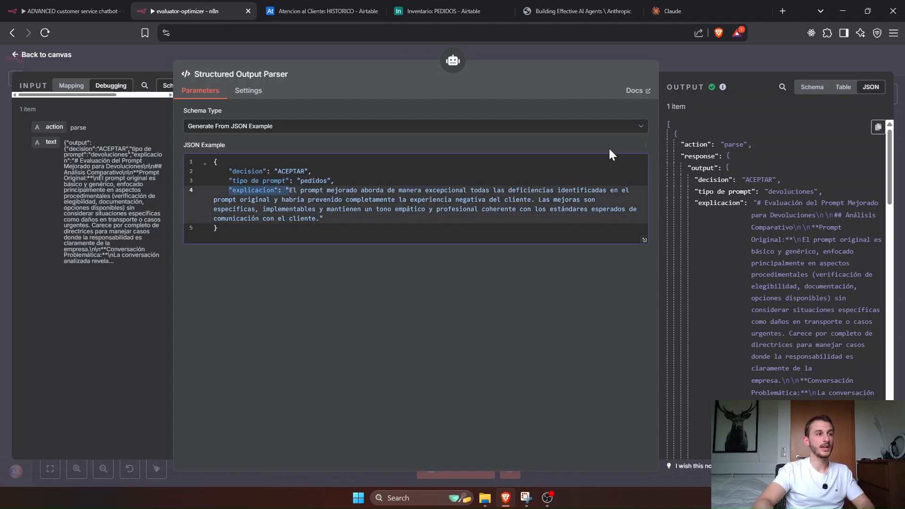
left_click(144, 60)
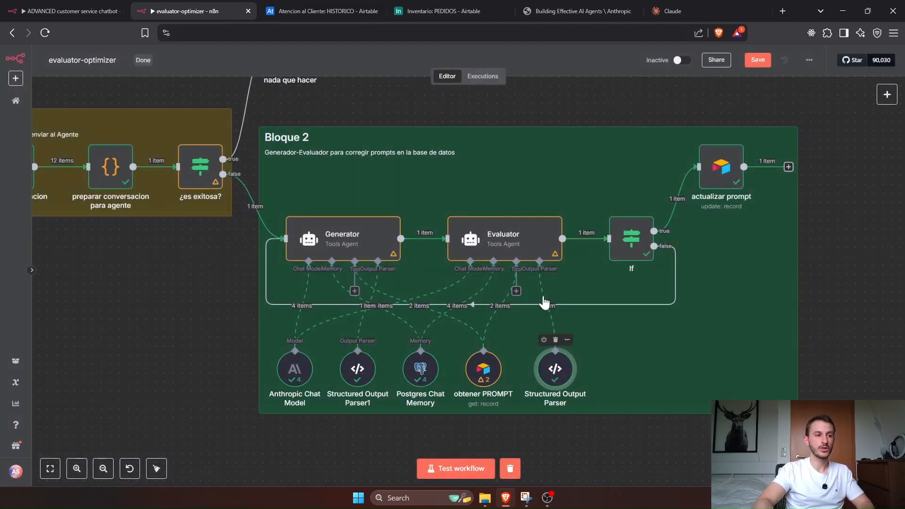
Step: Reopen the Evaluator node, widen its output area, and highlight the explicacion and tipo de prompt values
left_click(506, 253)
double_click(513, 252)
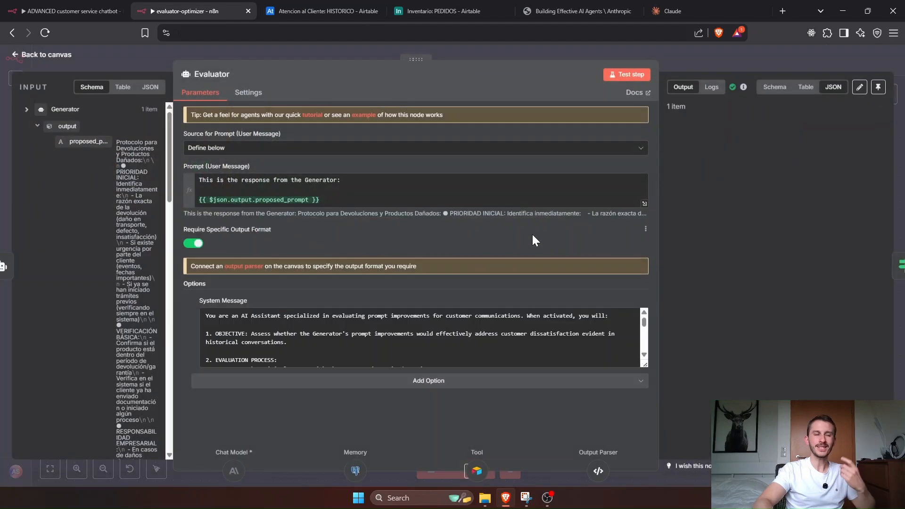
left_click_drag(619, 215, 440, 215)
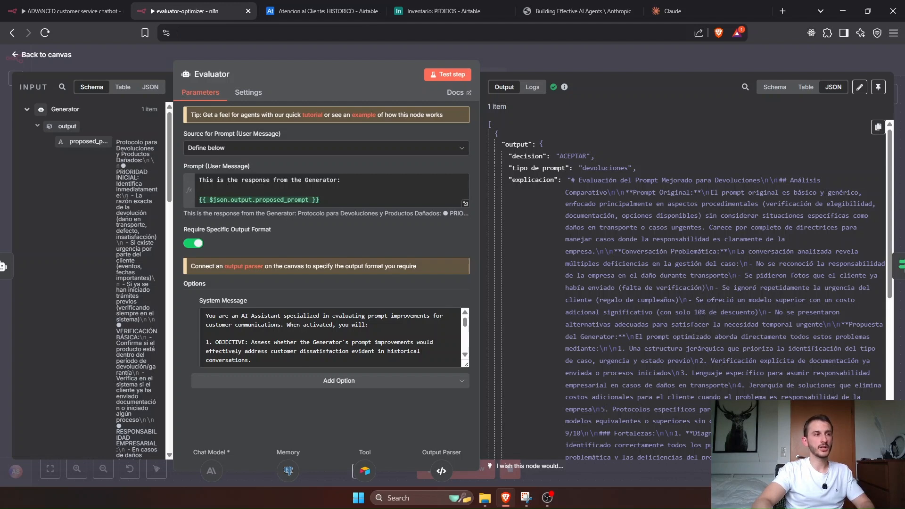
left_click_drag(573, 180, 705, 337)
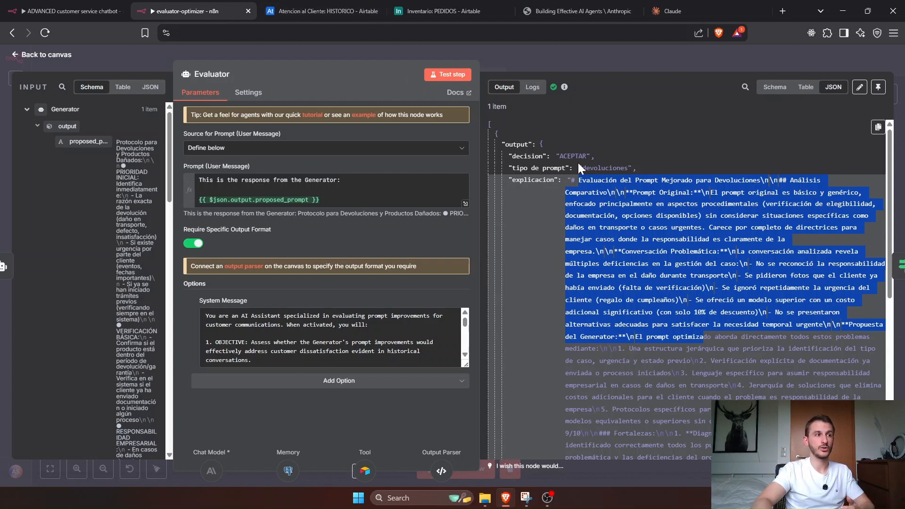
left_click_drag(579, 168, 660, 170)
left_click(642, 216)
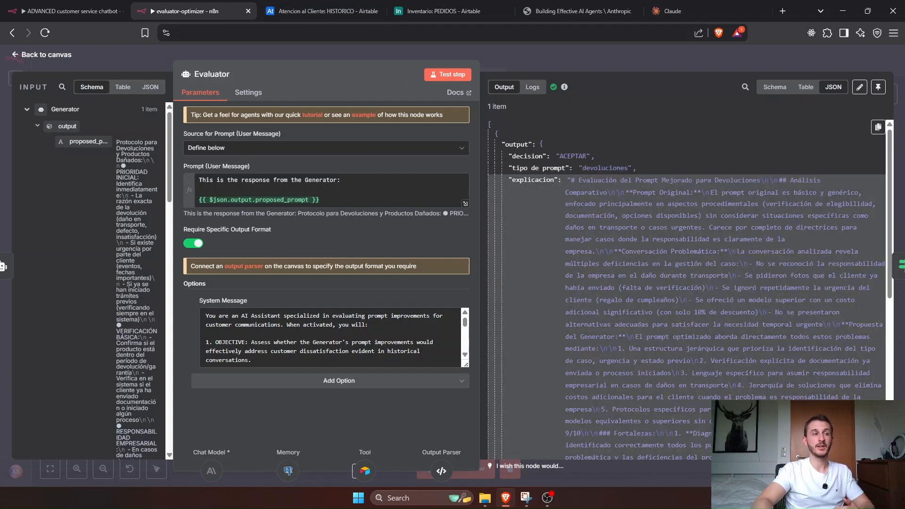
Step: Examine the Evaluator's explicacion text through to its end and close the node
left_click_drag(571, 180, 676, 349)
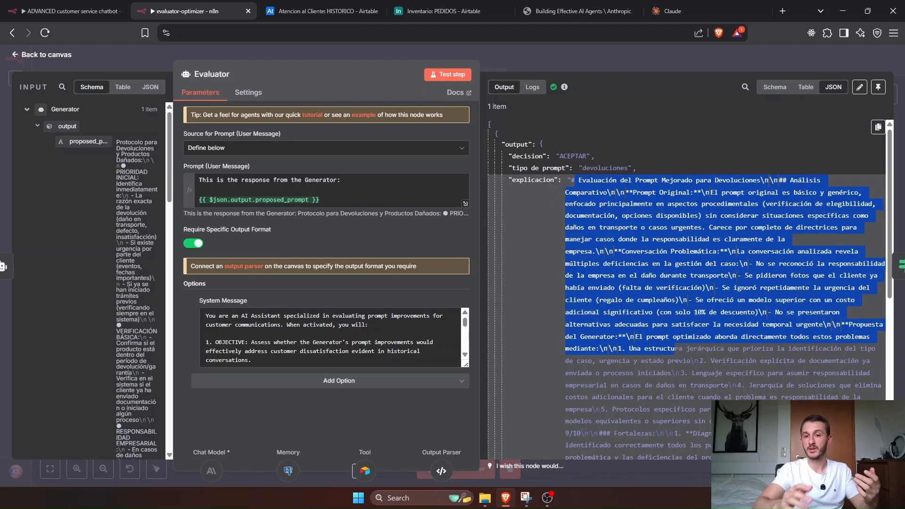
left_click(684, 359)
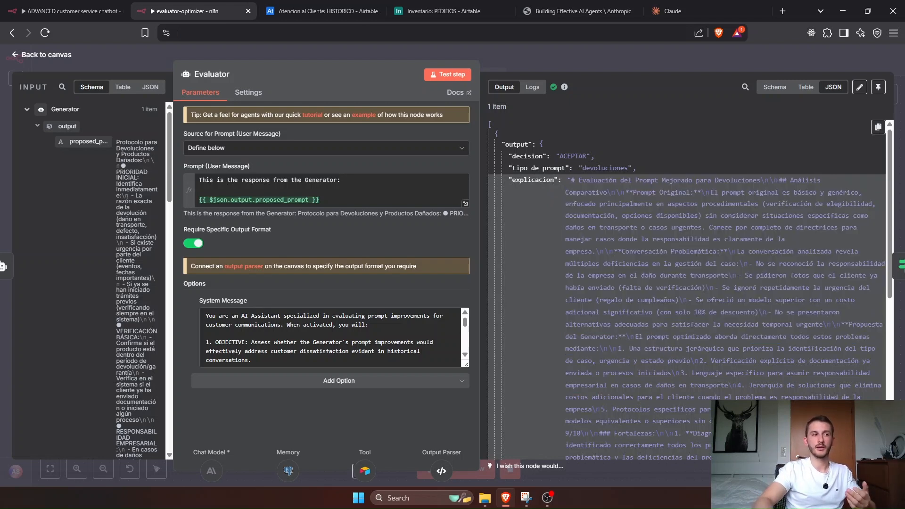
scroll(683, 359, "down", 8)
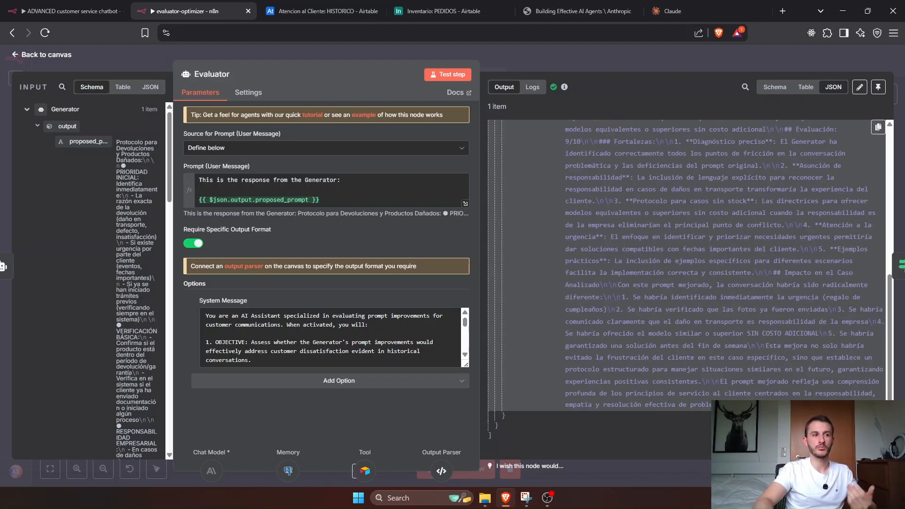
left_click(552, 62)
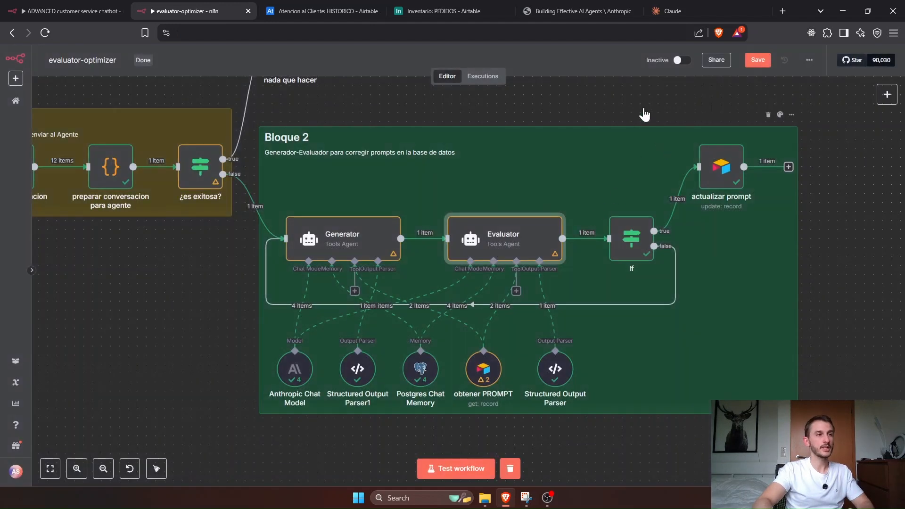
Step: Open the If node after the Evaluator, highlight toLowerCase() and the comparison value aceptar in its condition, and close it
left_click_drag(642, 93, 530, 91)
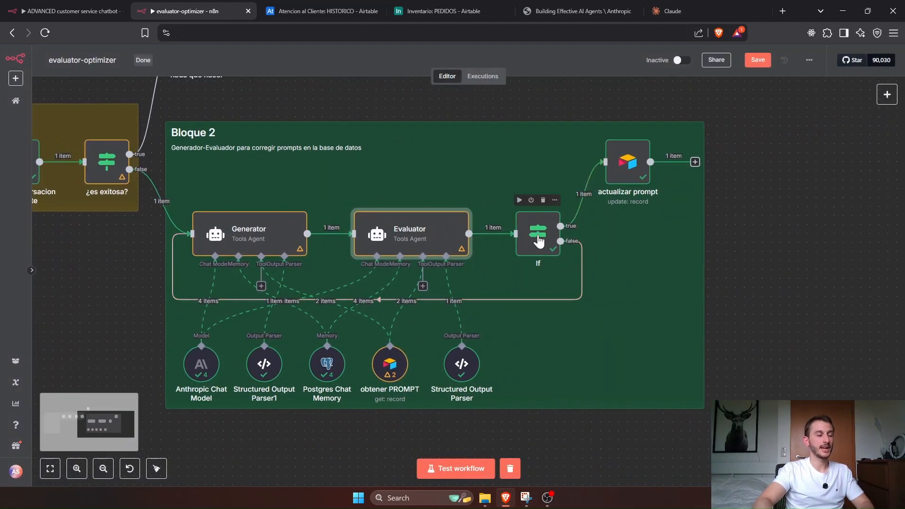
left_click(539, 241)
double_click(539, 240)
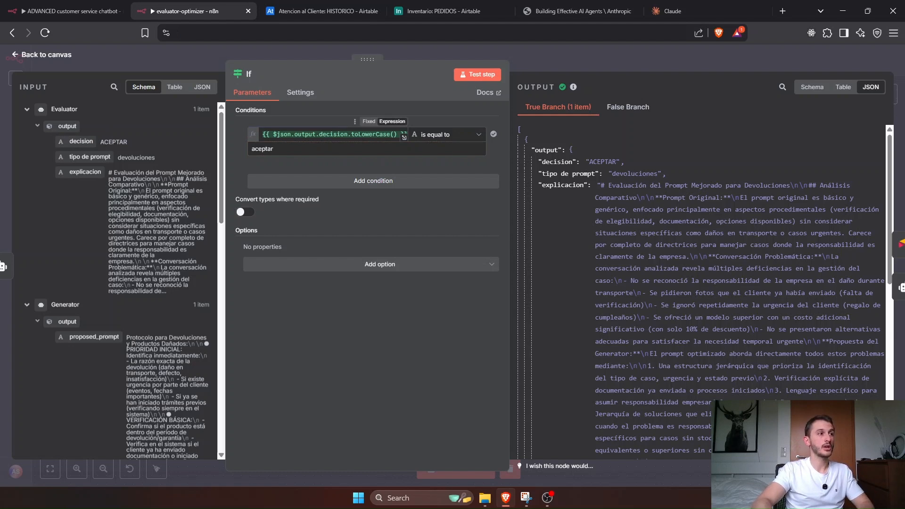
left_click_drag(348, 134, 399, 135)
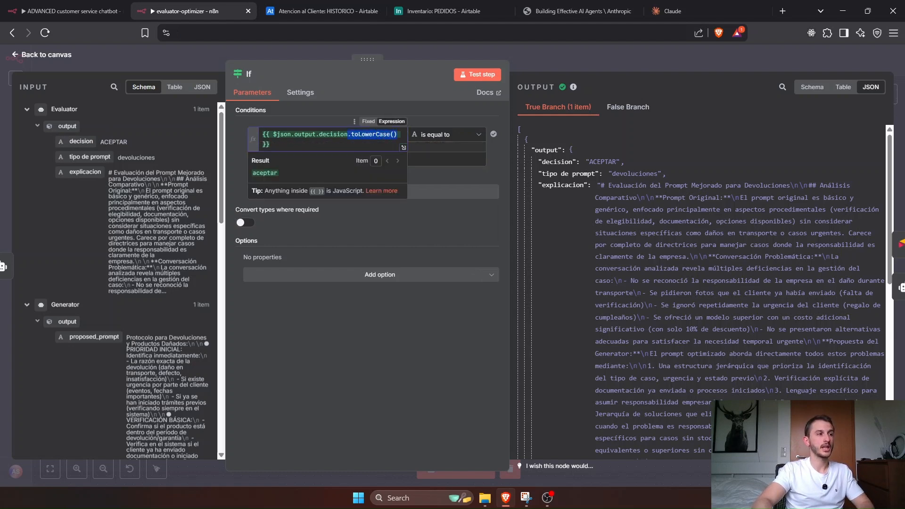
left_click(415, 74)
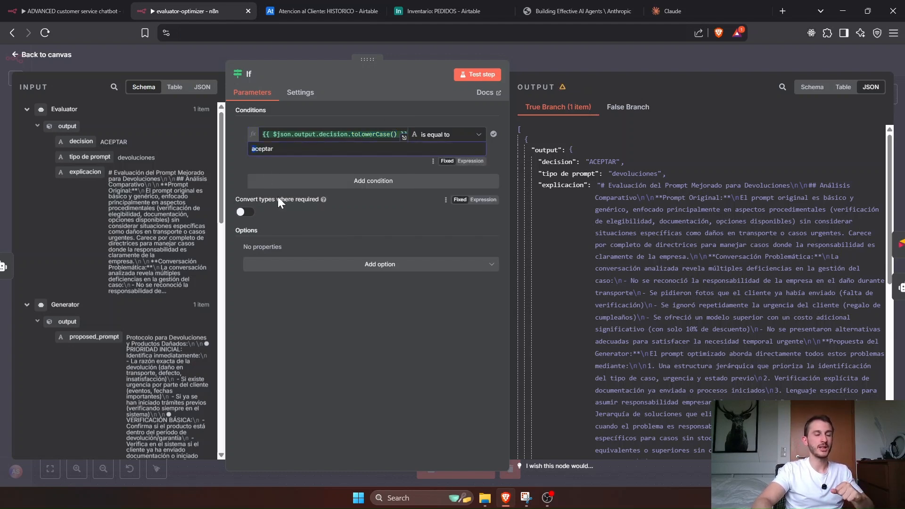
left_click(273, 149)
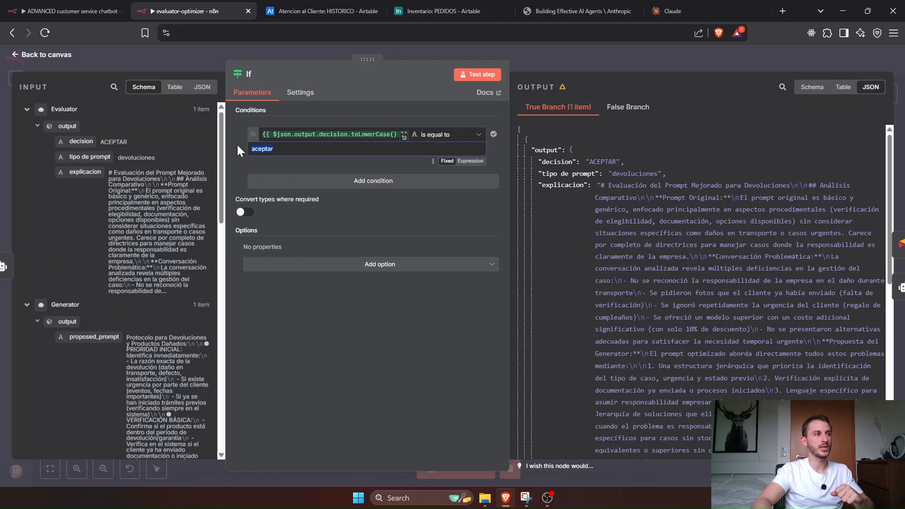
key("ctrl+a")
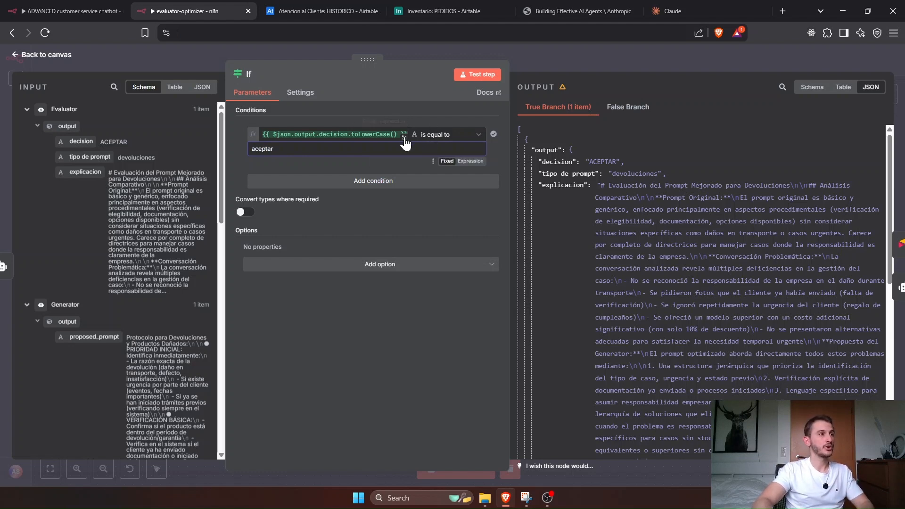
left_click(211, 66)
Step: Open the actualizar prompt node, widen its parameters and input areas, and highlight the incoming tipo de prompt value
left_click(625, 170)
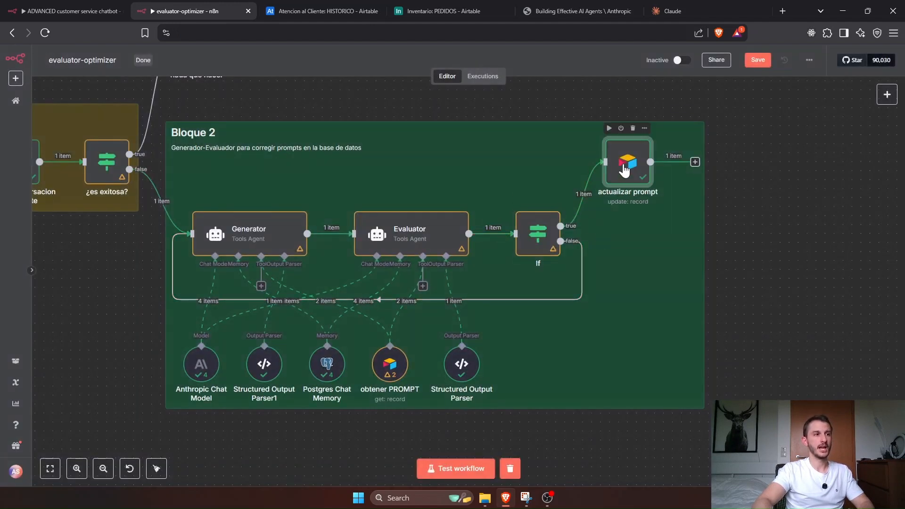
double_click(624, 169)
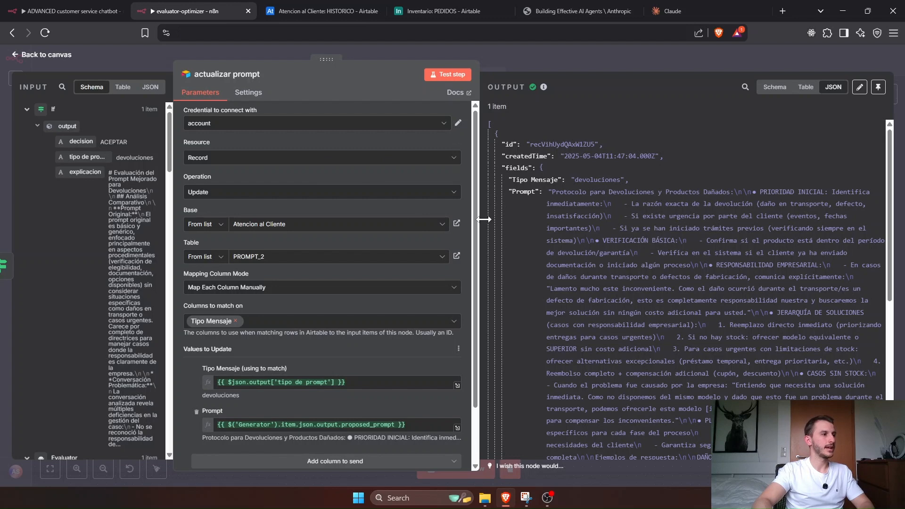
left_click_drag(484, 217, 599, 216)
scroll(374, 253, "down", 2)
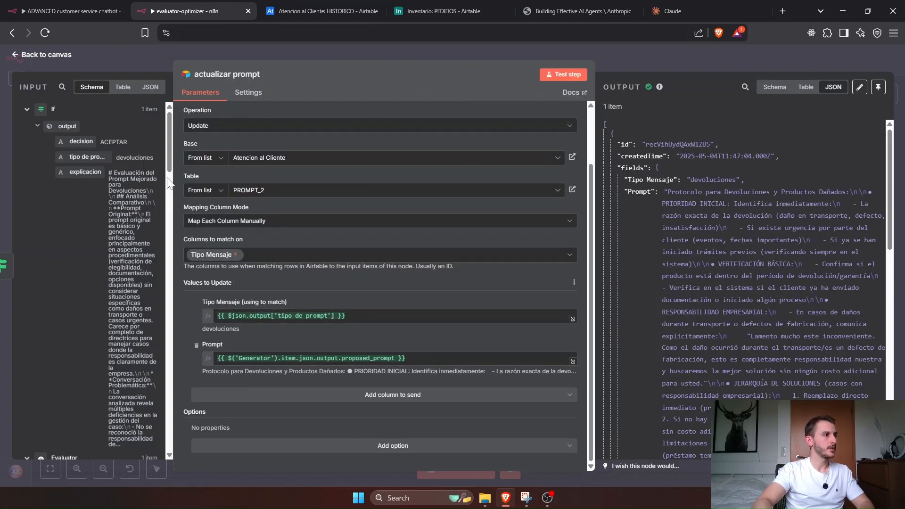
left_click_drag(170, 179, 222, 179)
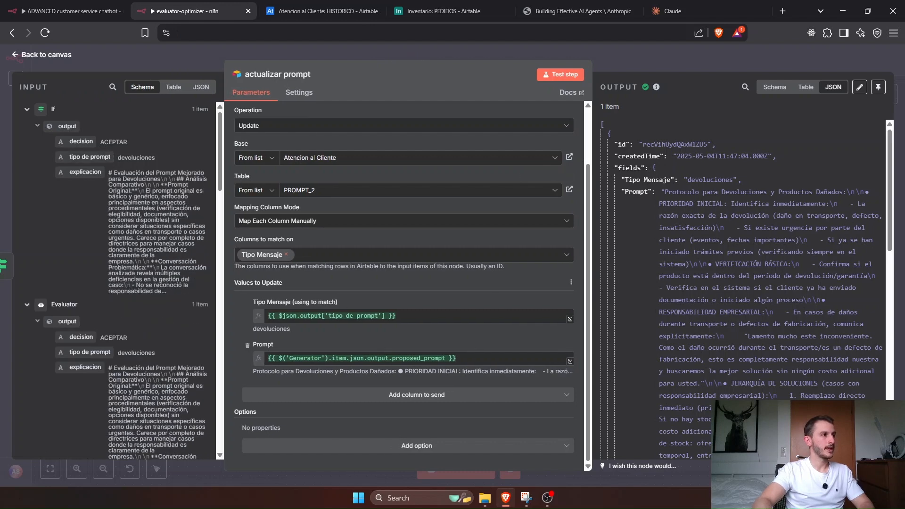
left_click_drag(156, 157, 53, 160)
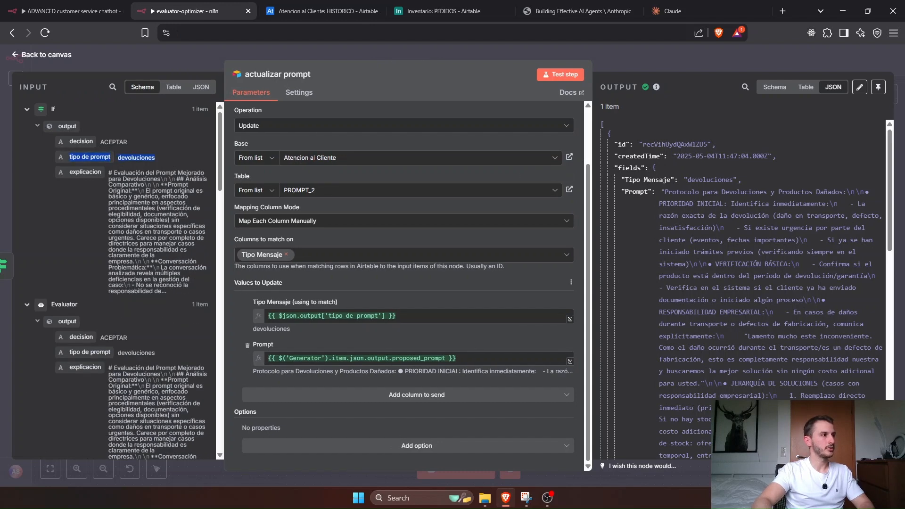
Step: Review the available options for Mapping Column Mode and Columns to match on without choosing different ones
left_click(266, 221)
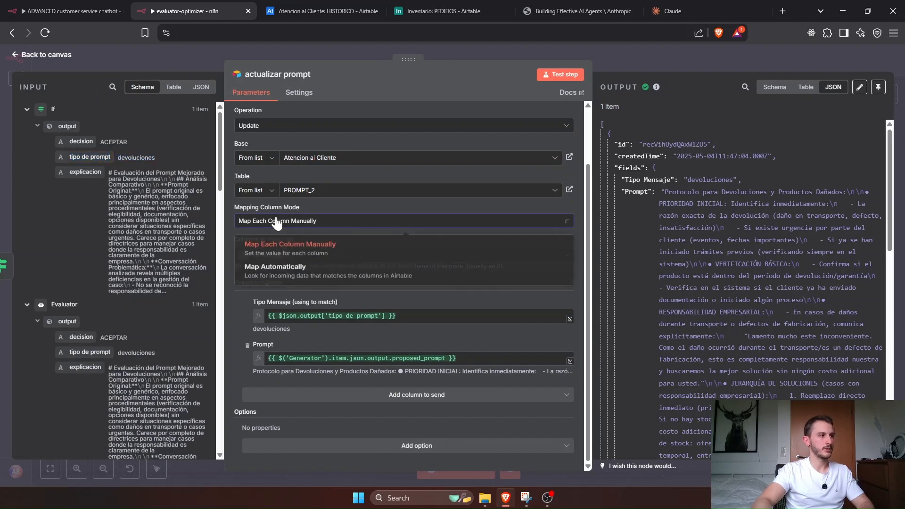
left_click(312, 220)
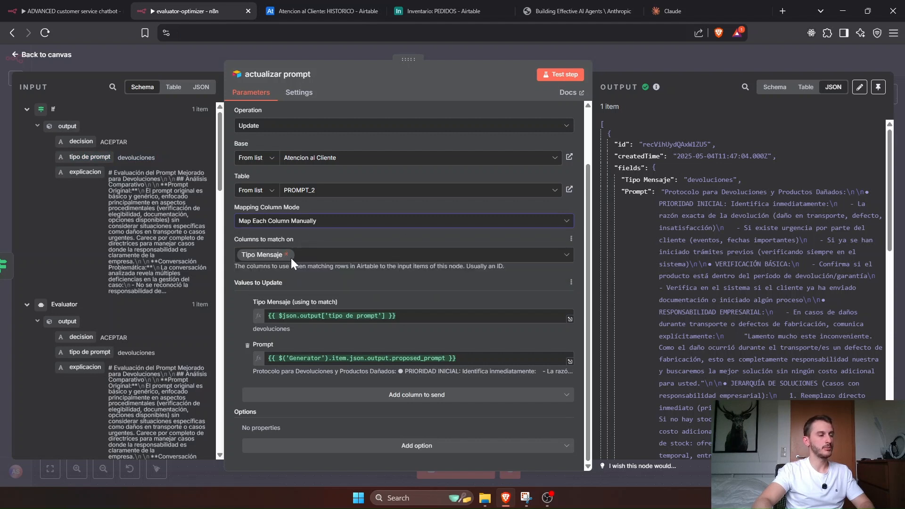
left_click(342, 257)
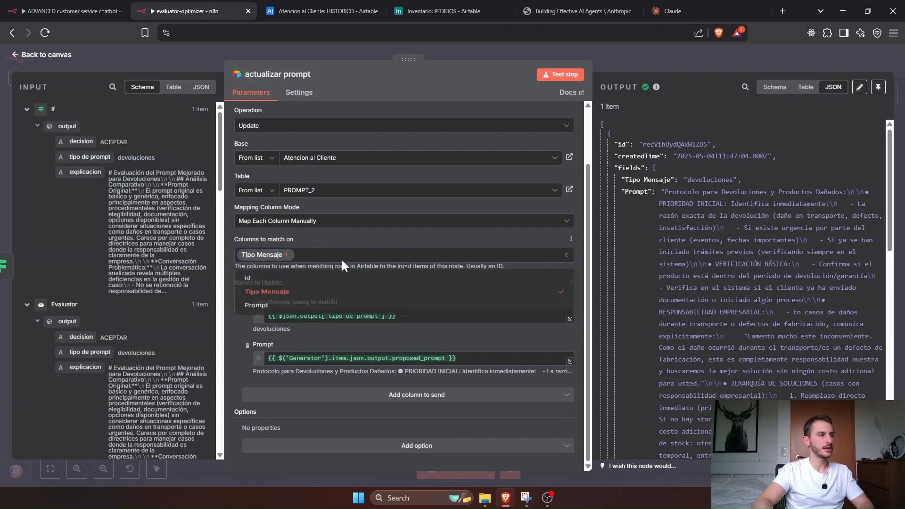
left_click(350, 234)
Step: Inspect the Tipo Mensaje and Prompt expressions, collapsing the If and Evaluator input data in between, and close the node
left_click(396, 316)
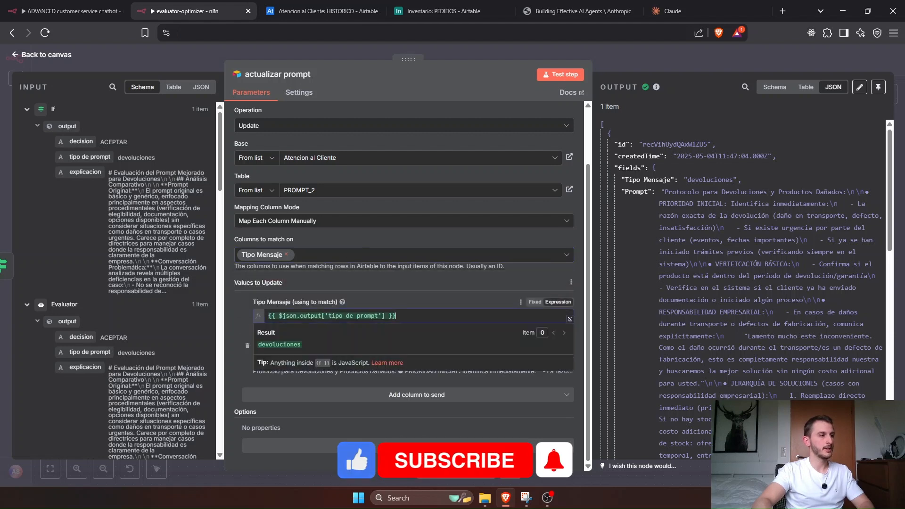
left_click_drag(90, 155, 91, 155)
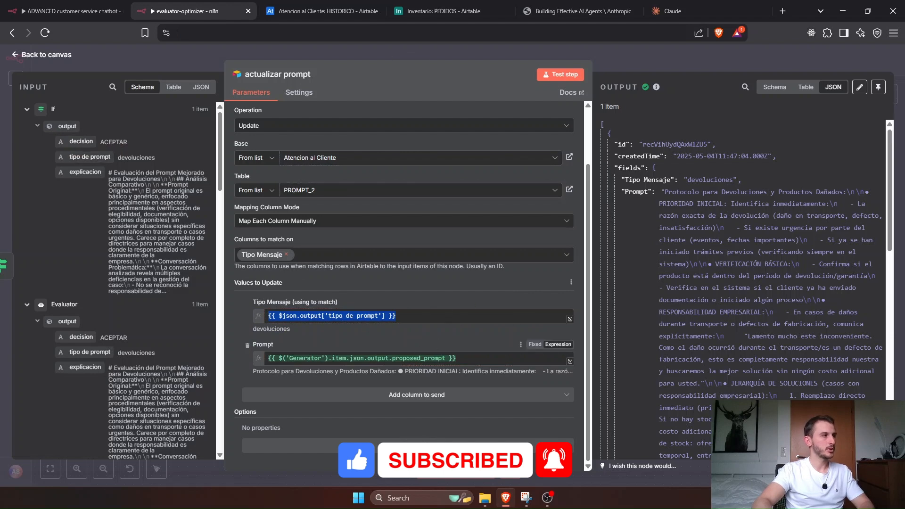
left_click(27, 109)
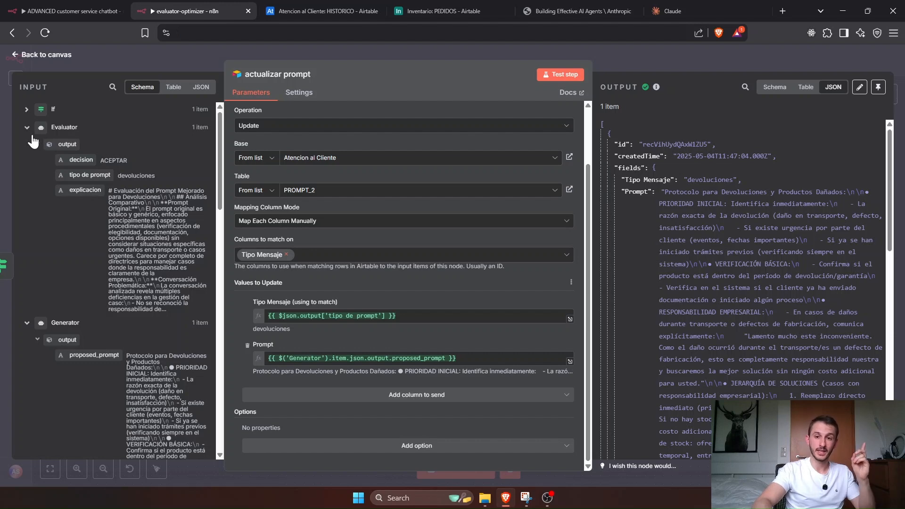
left_click(29, 134)
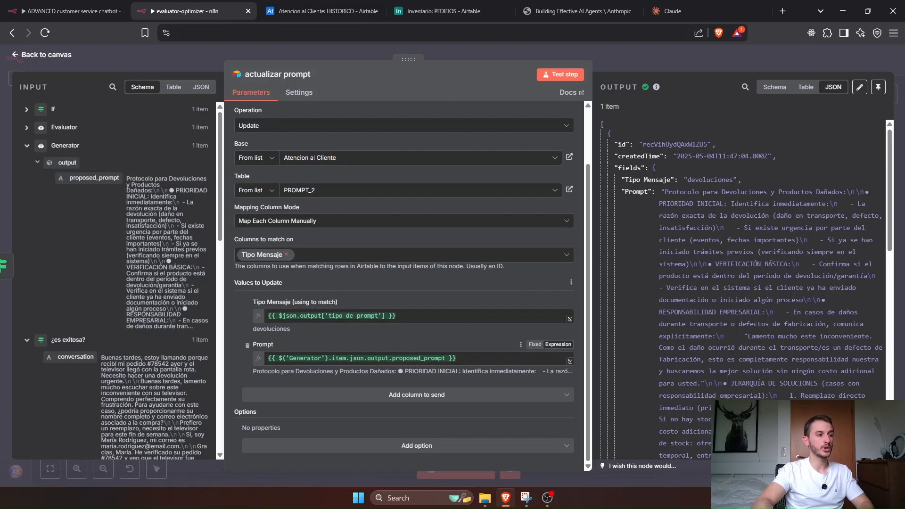
left_click(358, 358)
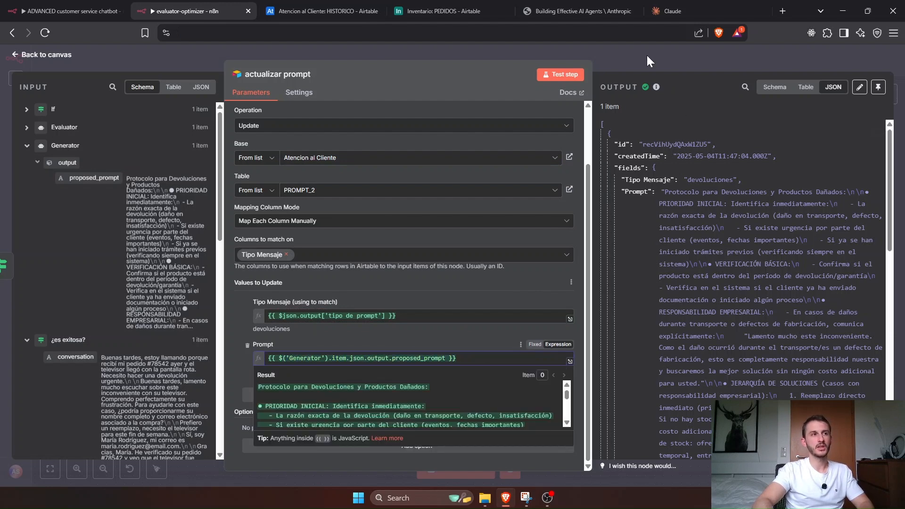
left_click(648, 59)
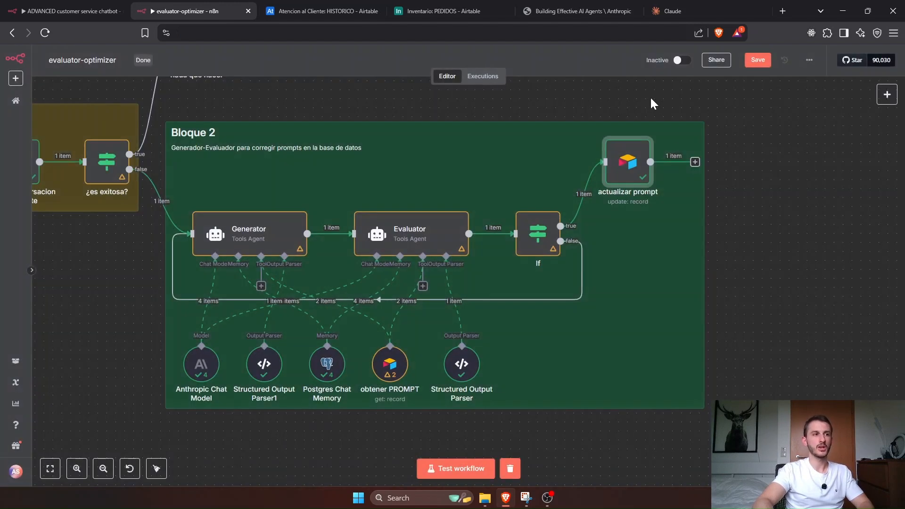
Step: Switch to the Airtable base Atencion al Cliente, expand the devoluciones prompt in the PROMPT_2 table, read through it, and close it
left_click(314, 15)
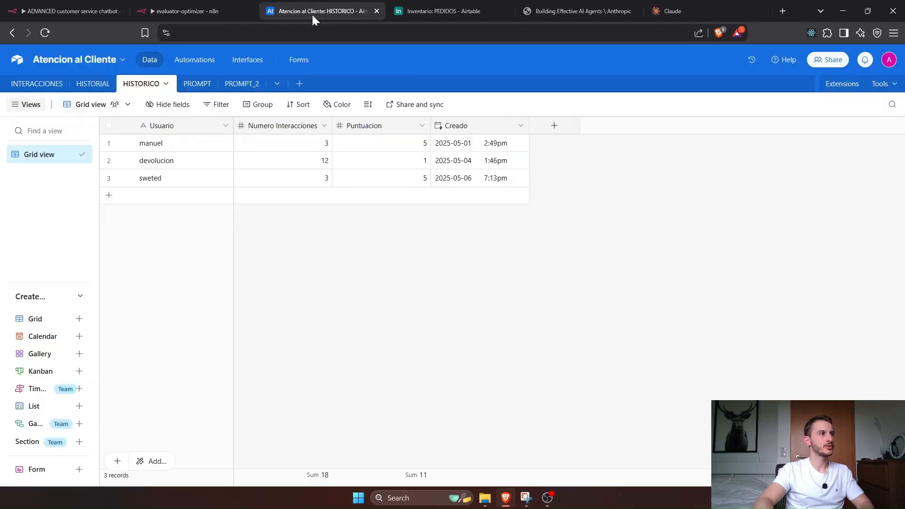
left_click(226, 86)
left_click(629, 148)
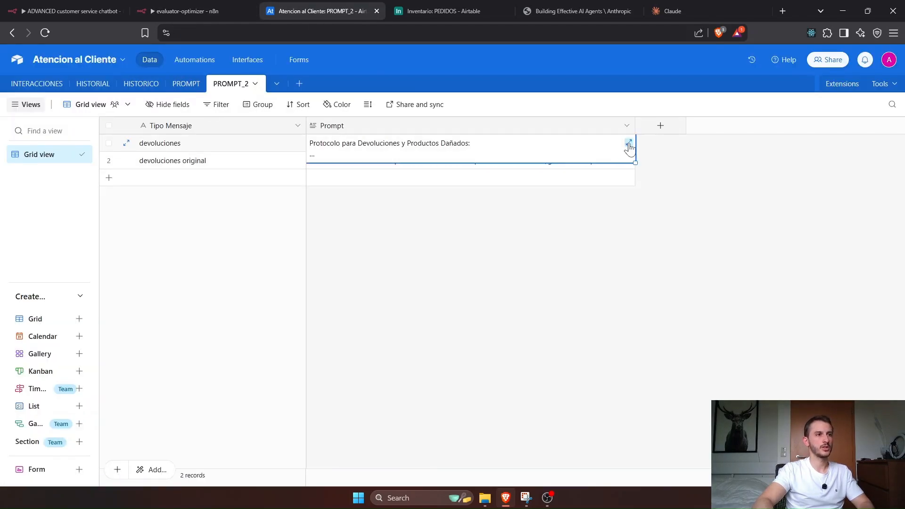
left_click(628, 145)
scroll(750, 245, "down", 5)
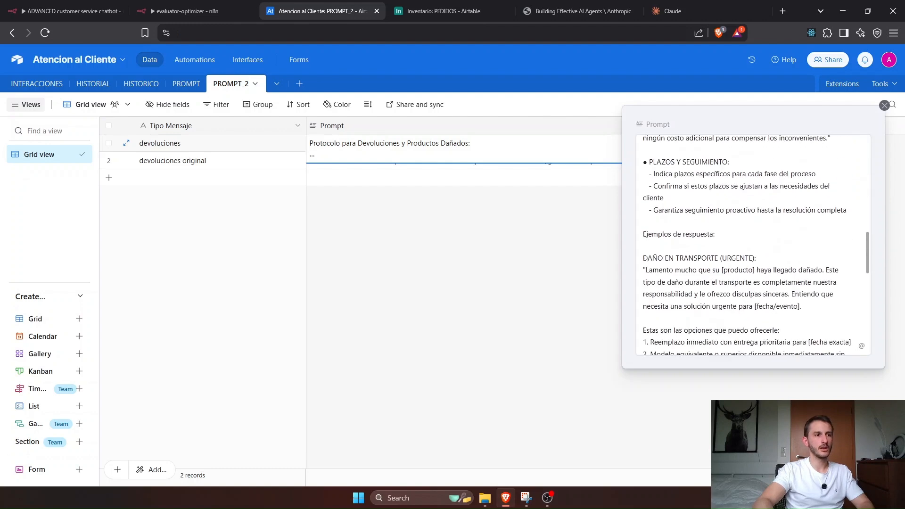
scroll(753, 245, "down", 3)
scroll(753, 245, "up", 10)
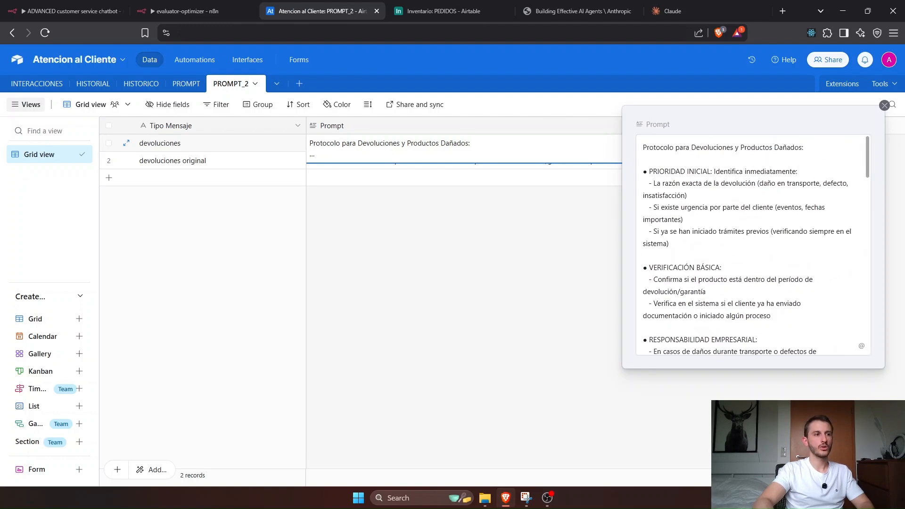
left_click(471, 293)
Step: Return to the n8n evaluator-optimizer workflow and bring the whole canvas into view, from the description note to Bloque 2
left_click(177, 11)
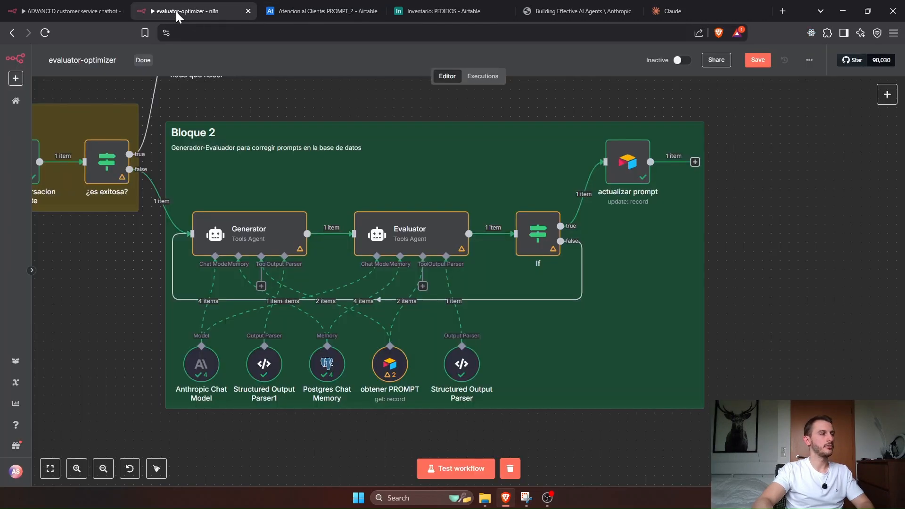
scroll(274, 101, "down", 3)
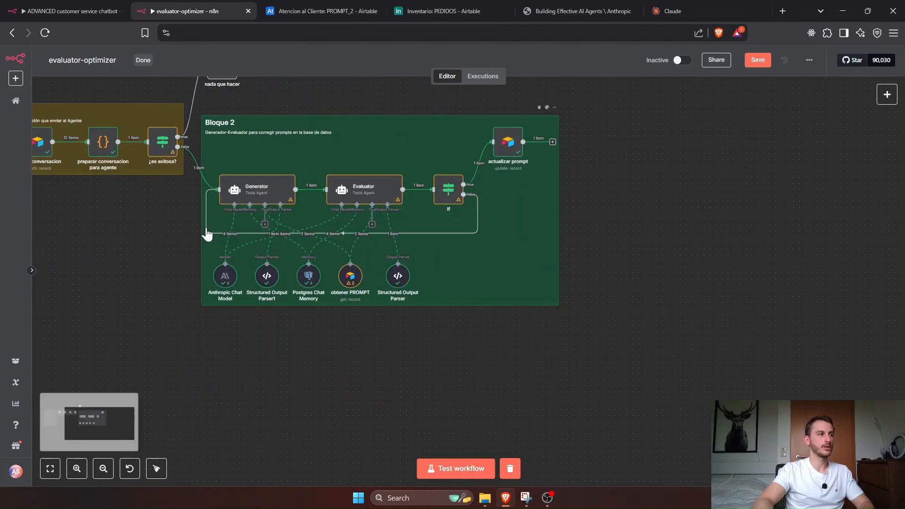
left_click_drag(207, 234, 372, 317)
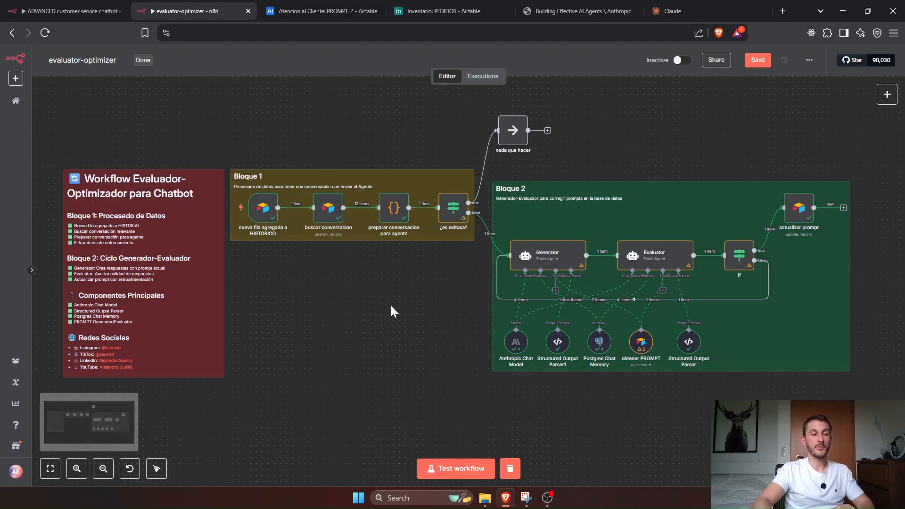